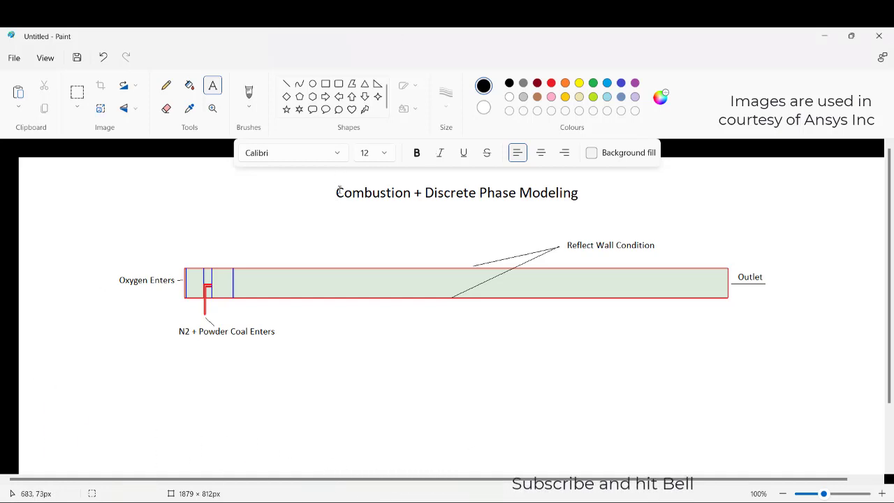
# Close the text toolbar and switch to the Brush from the Brushes dropdown
pyautogui.moveTo(337, 192); pyautogui.dragTo(376, 250)
pyautogui.scroll(-2, 159, 310)
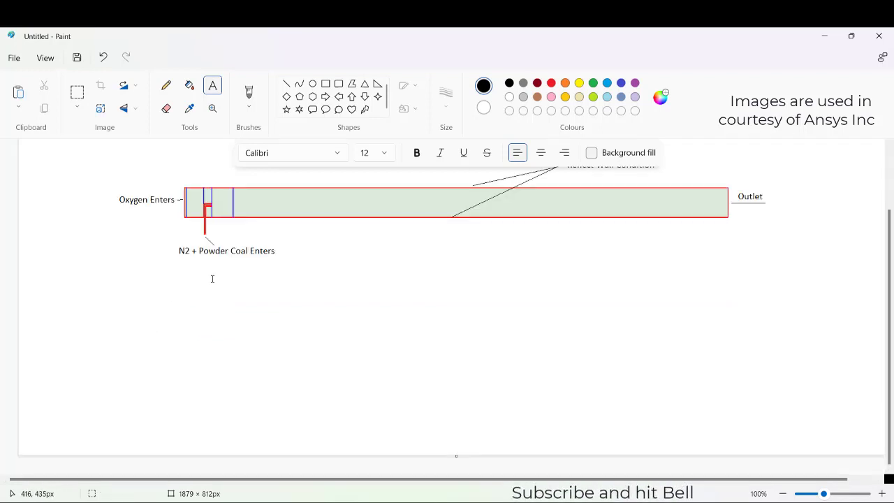
pyautogui.scroll(2, 213, 279)
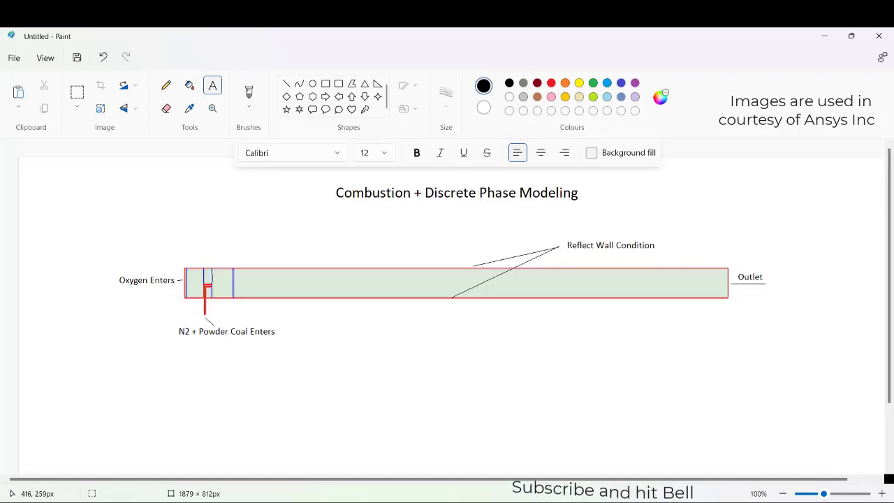
pyautogui.click(249, 109)
pyautogui.click(259, 134)
# Sketch the coal particle with rising volatile streaks and an H2O label below it
pyautogui.moveTo(411, 431)
pyautogui.mouseDown()
pyautogui.moveTo(420, 429)
pyautogui.moveTo(405, 428)
pyautogui.moveTo(408, 442)
pyautogui.moveTo(445, 410)
pyautogui.moveTo(455, 423)
pyautogui.moveTo(517, 417)
pyautogui.moveTo(540, 384)
pyautogui.moveTo(547, 417)
pyautogui.moveTo(564, 416)
pyautogui.mouseUp()
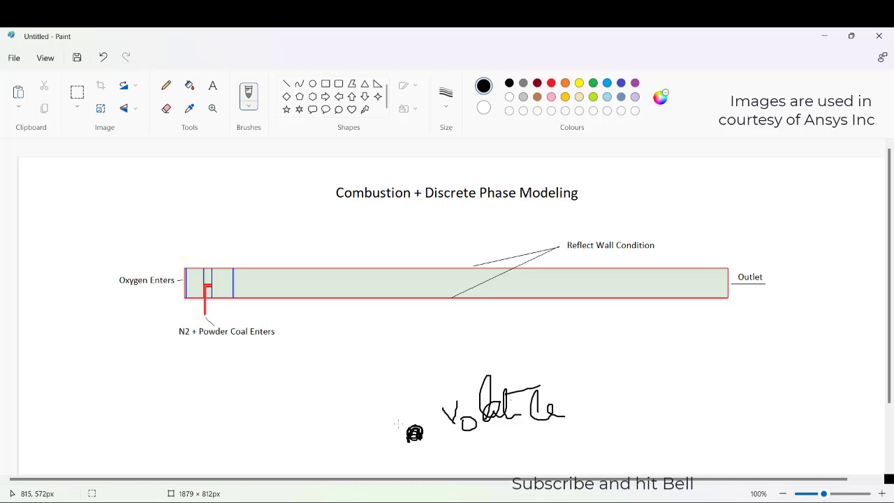
pyautogui.moveTo(398, 422)
pyautogui.mouseDown()
pyautogui.moveTo(374, 400)
pyautogui.moveTo(338, 395)
pyautogui.moveTo(395, 393)
pyautogui.moveTo(419, 376)
pyautogui.mouseUp()
pyautogui.moveTo(416, 409); pyautogui.dragTo(442, 376)
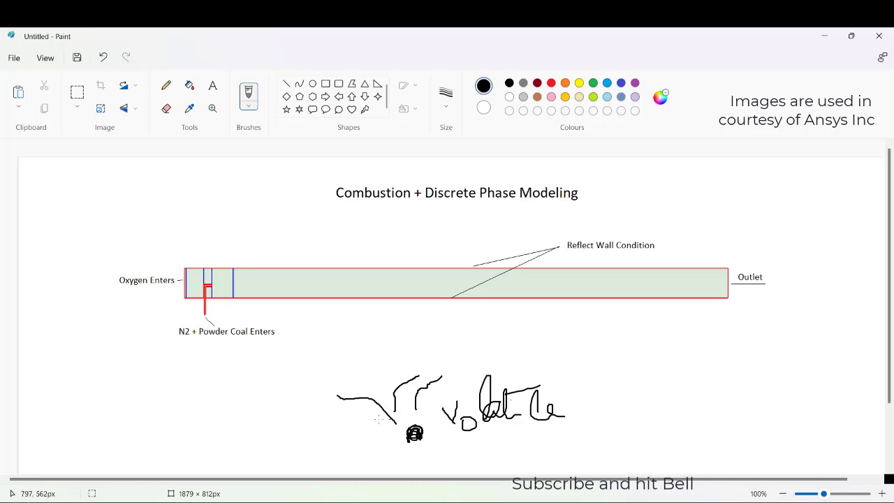
pyautogui.moveTo(368, 422); pyautogui.dragTo(327, 423)
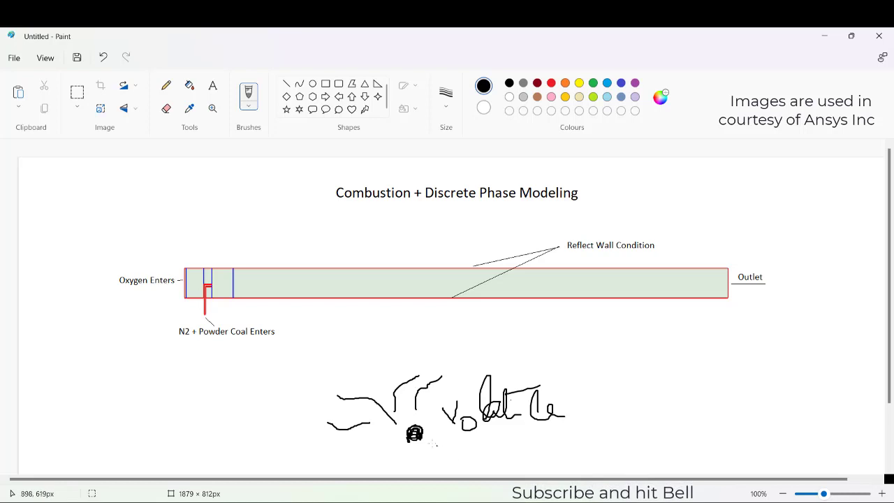
pyautogui.moveTo(428, 450)
pyautogui.mouseDown()
pyautogui.moveTo(428, 470)
pyautogui.moveTo(430, 463)
pyautogui.moveTo(455, 473)
pyautogui.mouseUp()
pyautogui.moveTo(462, 441); pyautogui.dragTo(463, 458)
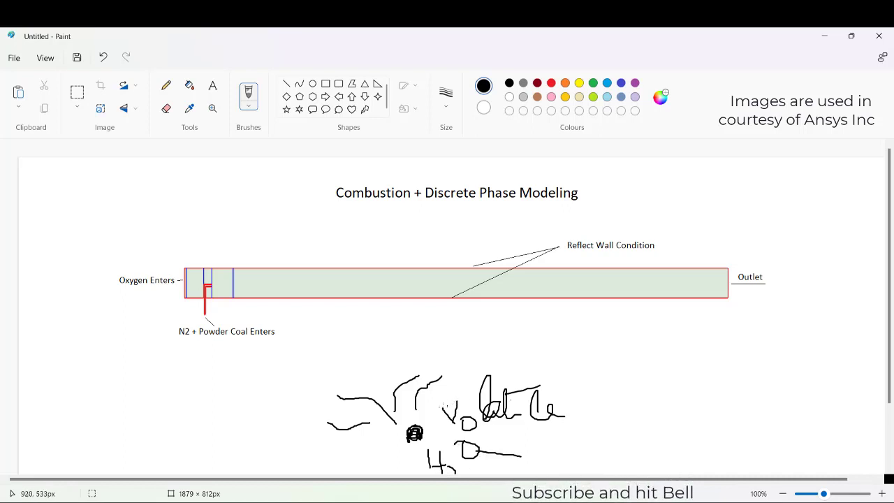
pyautogui.moveTo(438, 399); pyautogui.dragTo(494, 336)
pyautogui.scroll(-2, 506, 463)
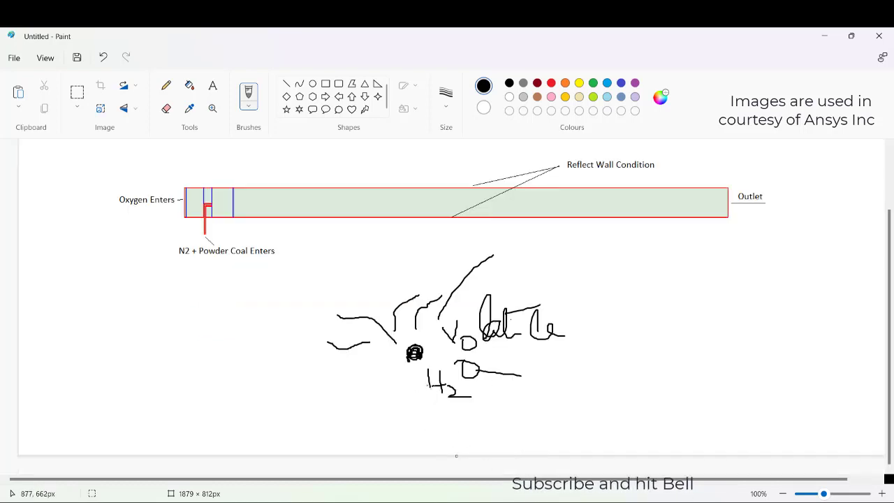
pyautogui.moveTo(428, 384); pyautogui.dragTo(436, 409)
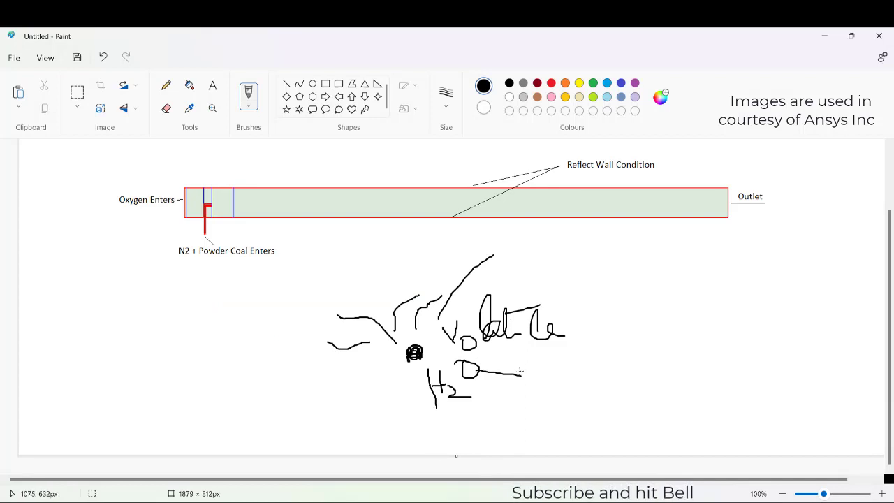
# Write the reaction C + O2 → CO2 and begin the 'dia' note at upper right
pyautogui.moveTo(567, 379)
pyautogui.mouseDown()
pyautogui.moveTo(576, 377)
pyautogui.moveTo(574, 384)
pyautogui.mouseUp()
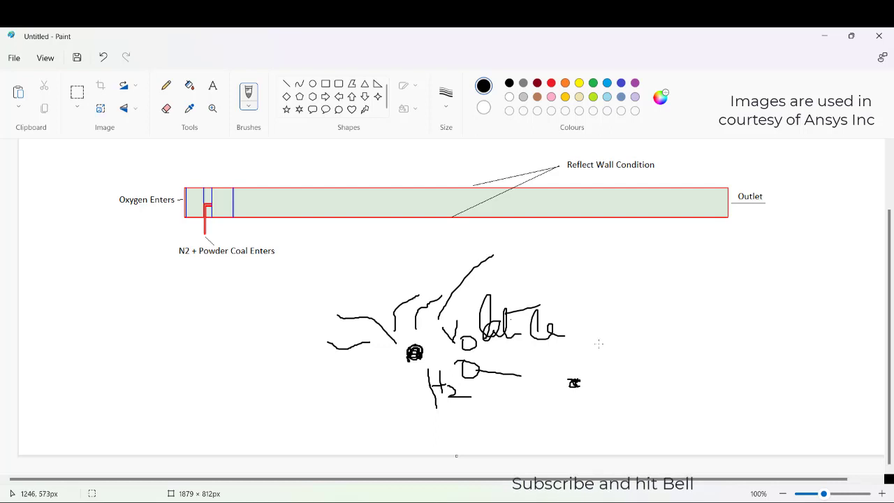
pyautogui.moveTo(623, 357)
pyautogui.mouseDown()
pyautogui.moveTo(624, 375)
pyautogui.moveTo(634, 366)
pyautogui.moveTo(646, 372)
pyautogui.moveTo(647, 361)
pyautogui.moveTo(690, 393)
pyautogui.moveTo(744, 372)
pyautogui.moveTo(768, 349)
pyautogui.moveTo(760, 347)
pyautogui.moveTo(777, 383)
pyautogui.moveTo(817, 384)
pyautogui.mouseUp()
pyautogui.moveTo(590, 356)
pyautogui.mouseDown()
pyautogui.moveTo(579, 370)
pyautogui.moveTo(592, 372)
pyautogui.mouseUp()
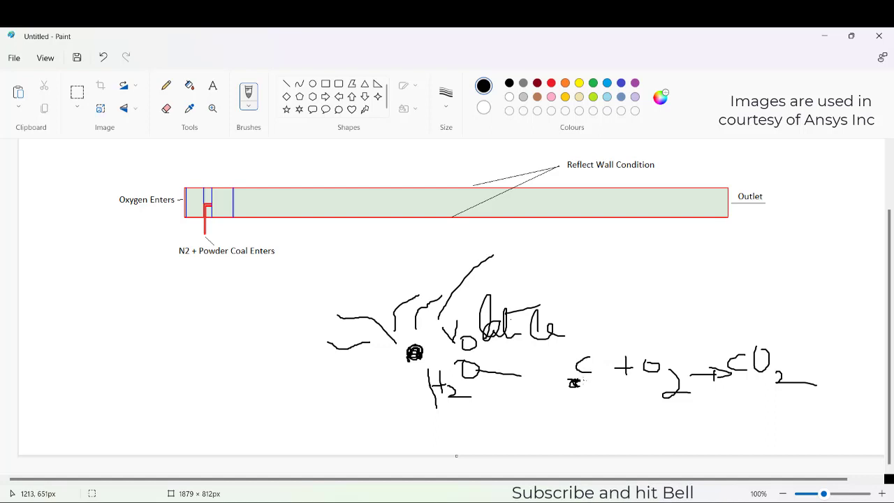
pyautogui.moveTo(667, 266)
pyautogui.mouseDown()
pyautogui.moveTo(676, 304)
pyautogui.moveTo(710, 291)
pyautogui.moveTo(697, 283)
pyautogui.moveTo(746, 304)
pyautogui.mouseUp()
# Finish 'dia', draw a char particle outline labelled 'char', and write H + 1/2 O2 at left
pyautogui.click(681, 272)
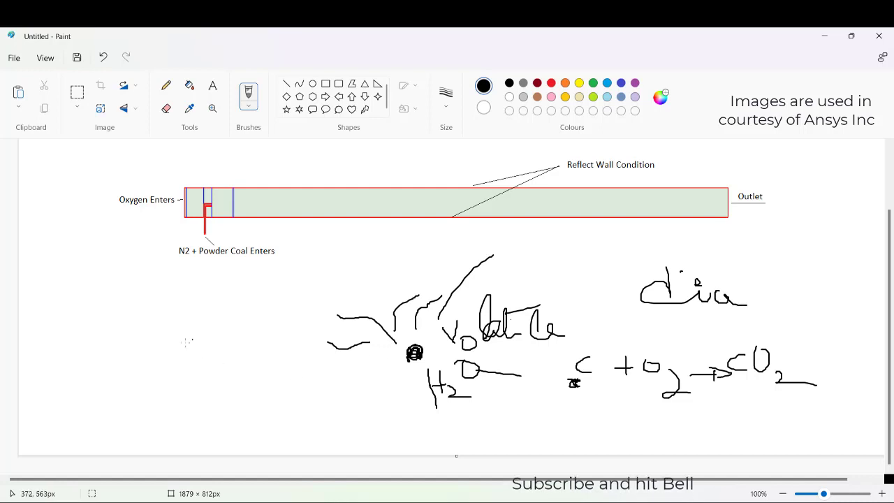
pyautogui.moveTo(187, 341)
pyautogui.mouseDown()
pyautogui.moveTo(177, 393)
pyautogui.moveTo(227, 352)
pyautogui.moveTo(180, 348)
pyautogui.mouseUp()
pyautogui.moveTo(265, 325)
pyautogui.mouseDown()
pyautogui.moveTo(275, 363)
pyautogui.moveTo(342, 348)
pyautogui.moveTo(356, 381)
pyautogui.mouseUp()
pyautogui.moveTo(342, 323)
pyautogui.mouseDown()
pyautogui.moveTo(369, 339)
pyautogui.moveTo(335, 341)
pyautogui.mouseUp()
pyautogui.moveTo(226, 317)
pyautogui.mouseDown()
pyautogui.moveTo(236, 334)
pyautogui.moveTo(282, 322)
pyautogui.moveTo(280, 316)
pyautogui.moveTo(317, 315)
pyautogui.moveTo(299, 315)
pyautogui.mouseUp()
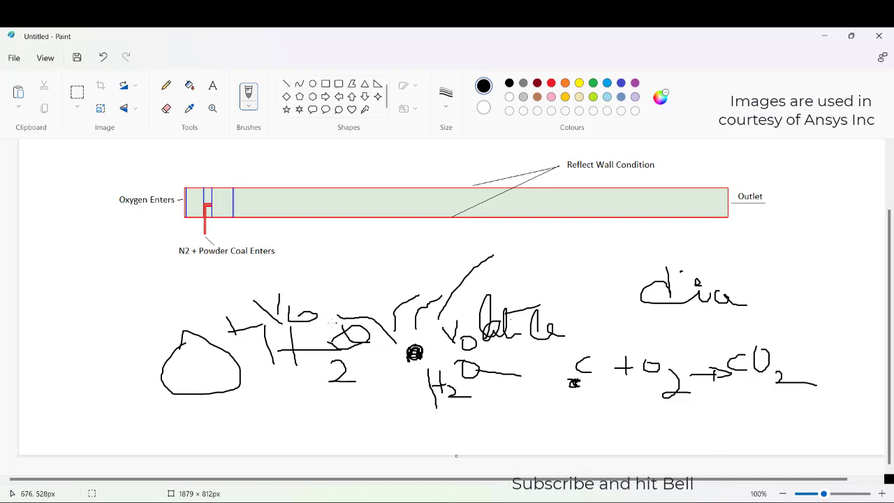
pyautogui.moveTo(195, 368)
pyautogui.mouseDown()
pyautogui.moveTo(188, 380)
pyautogui.moveTo(204, 372)
pyautogui.moveTo(224, 380)
pyautogui.moveTo(230, 366)
pyautogui.mouseUp()
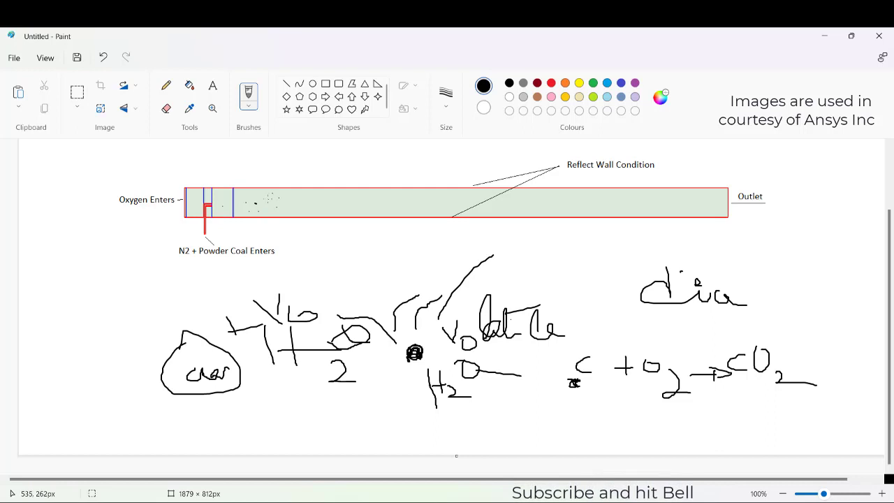
# Spray particle dots in the green channel and draw a zigzag path bouncing between its walls
pyautogui.moveTo(269, 198)
pyautogui.mouseDown()
pyautogui.moveTo(259, 192)
pyautogui.moveTo(340, 187)
pyautogui.mouseUp()
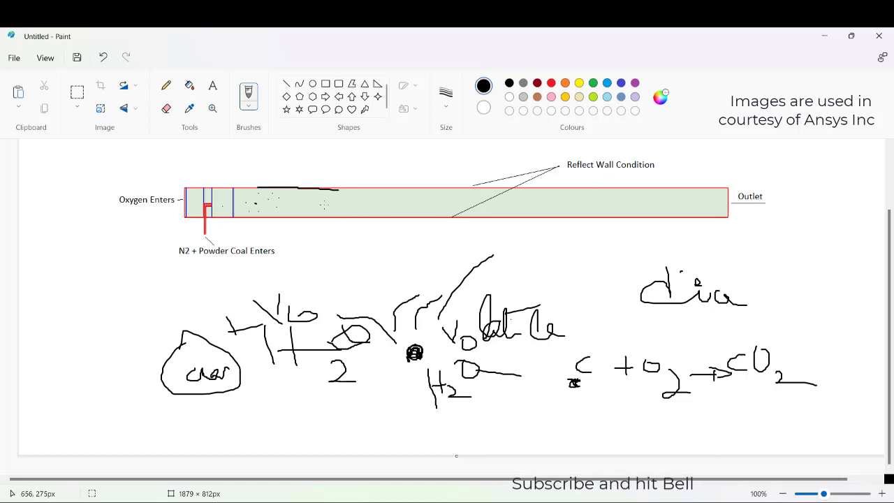
pyautogui.moveTo(323, 205)
pyautogui.mouseDown()
pyautogui.moveTo(327, 187)
pyautogui.moveTo(348, 201)
pyautogui.moveTo(386, 187)
pyautogui.moveTo(404, 209)
pyautogui.moveTo(438, 189)
pyautogui.moveTo(459, 206)
pyautogui.mouseUp()
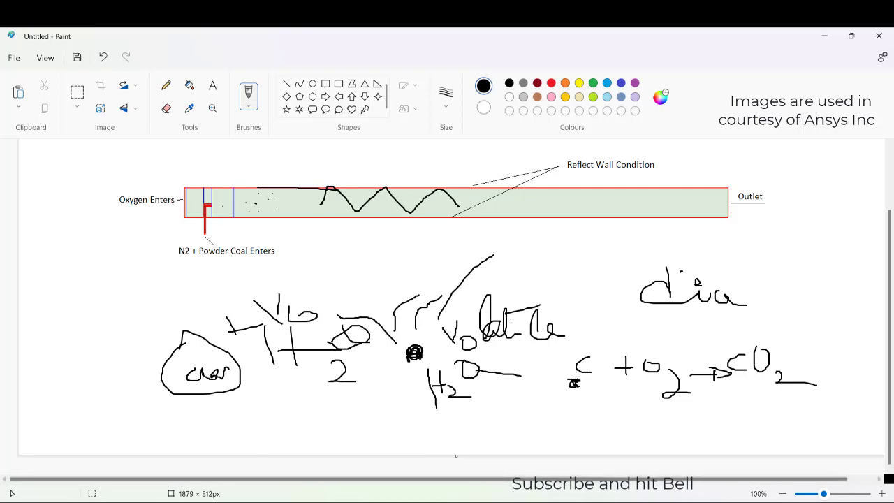
# Launch Fluent from system C's Setup in Double Precision with 4 solver processes
pyautogui.click(559, 429)
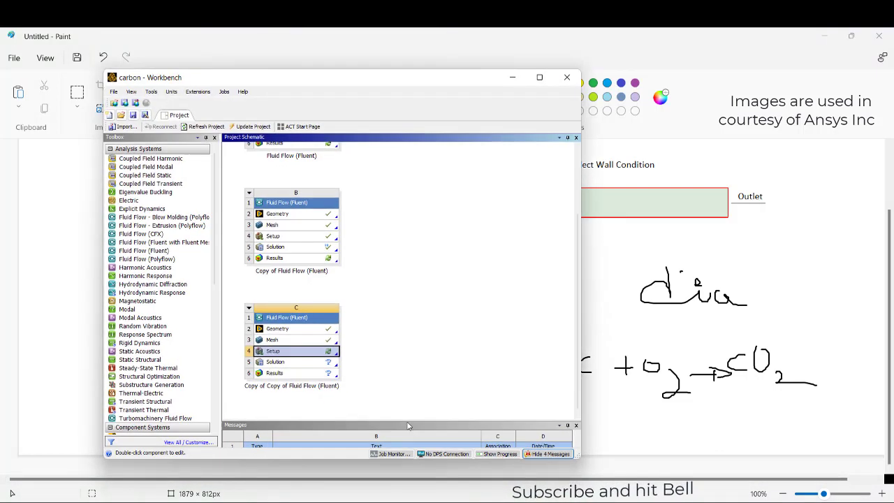
pyautogui.doubleClick(328, 351)
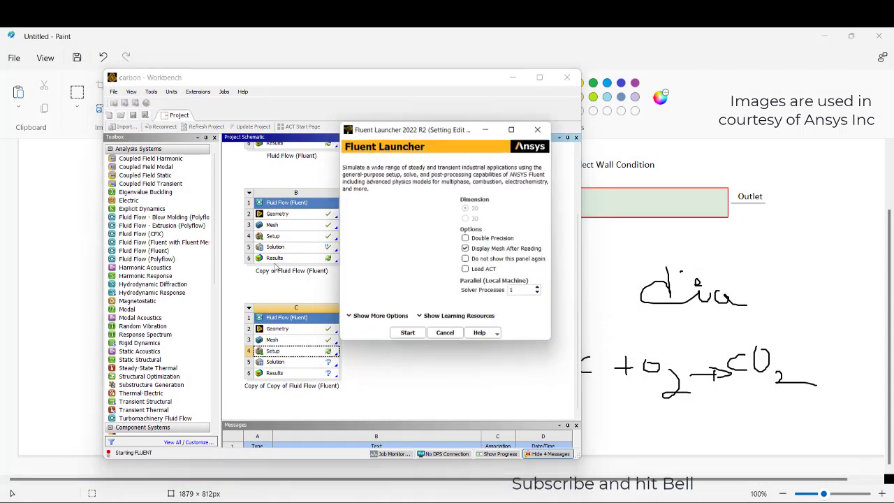
pyautogui.click(481, 239)
pyautogui.doubleClick(520, 292)
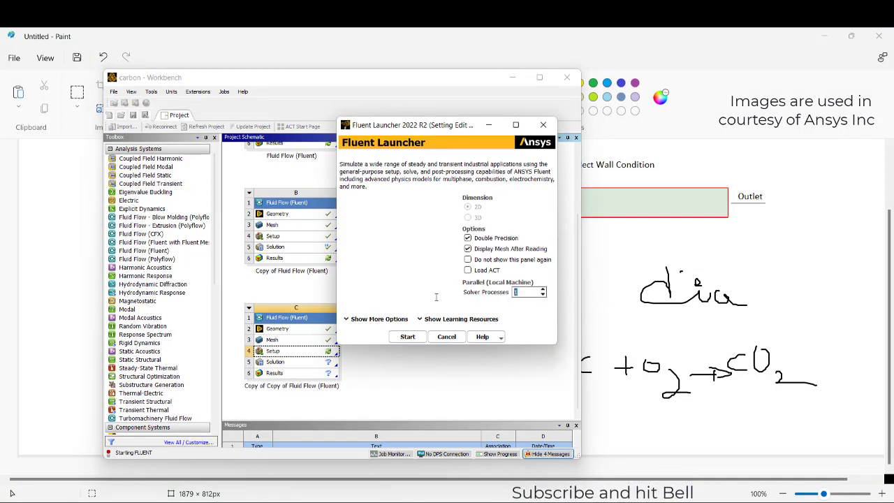
pyautogui.write('4')
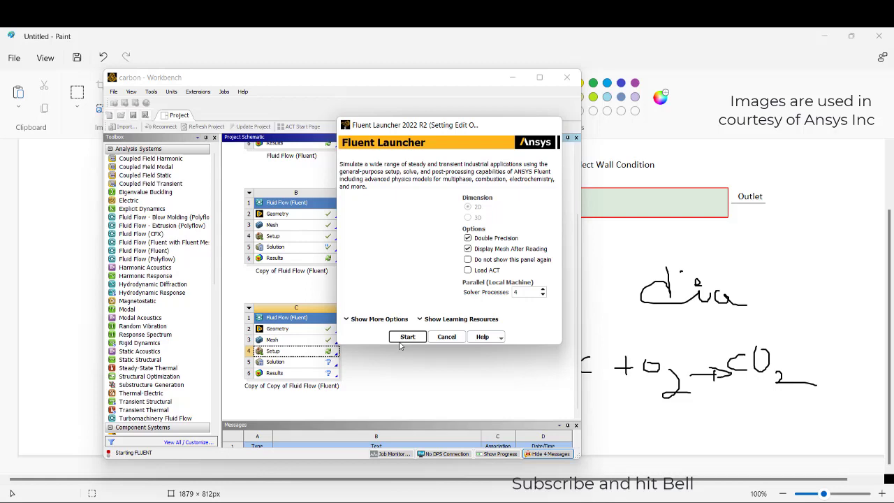
pyautogui.click(402, 340)
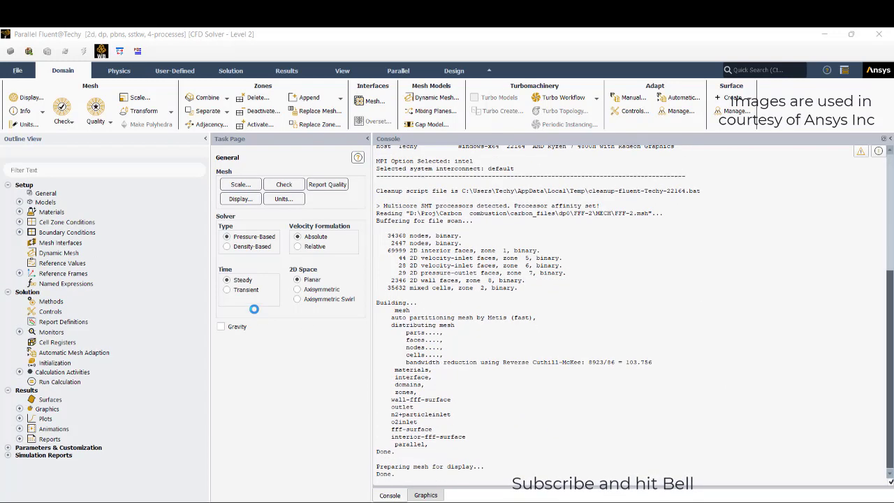
# Make the solution transient with gravity of -9.81 m/s² in Y
pyautogui.click(240, 290)
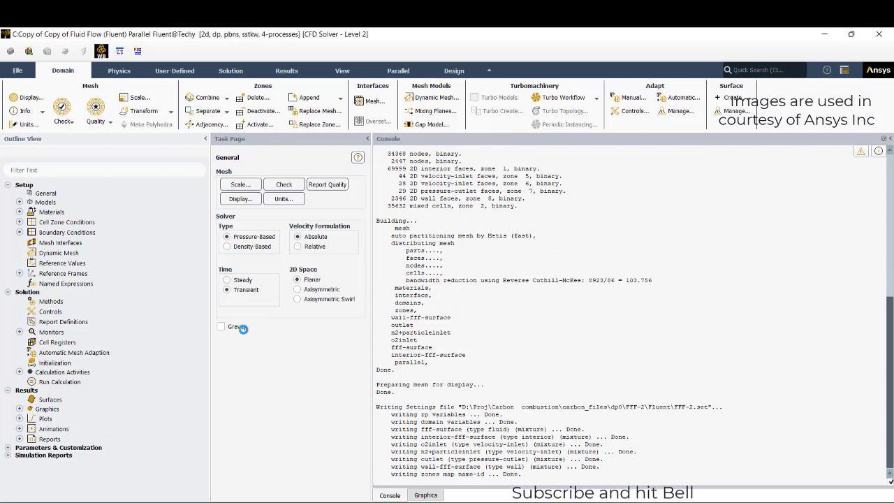
pyautogui.click(238, 326)
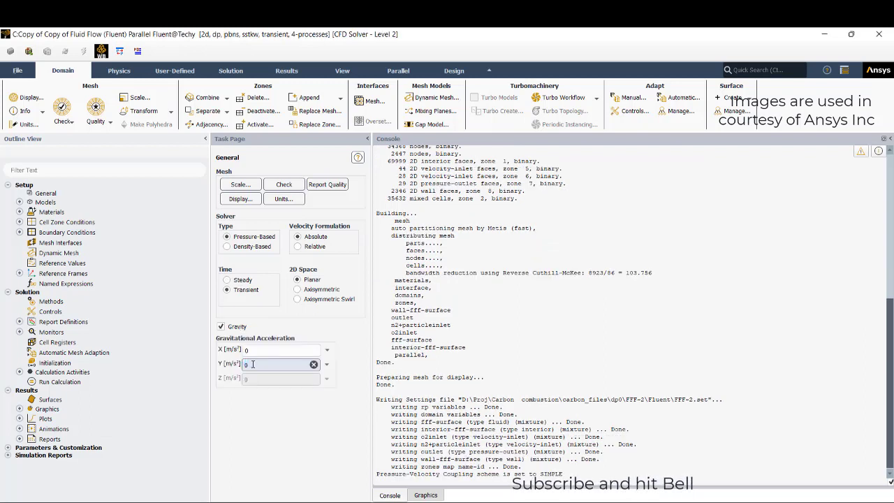
pyautogui.moveTo(251, 364); pyautogui.dragTo(204, 364)
pyautogui.write('-9')
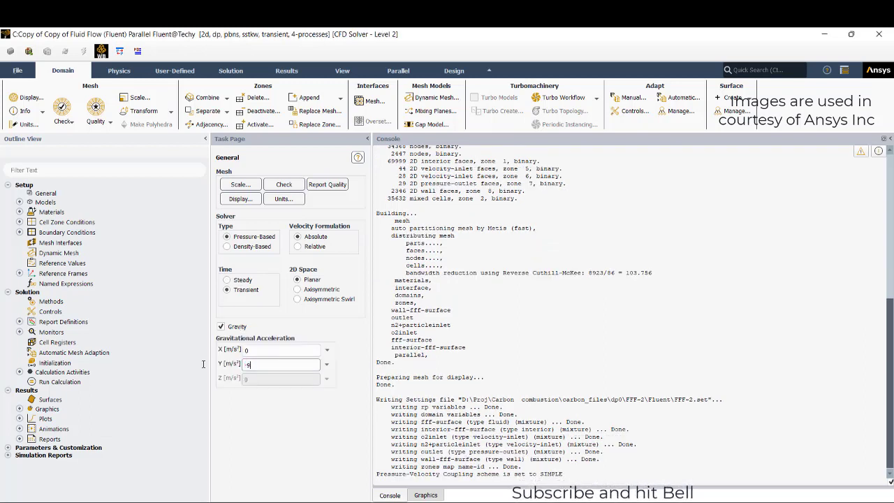
pyautogui.write('.81')
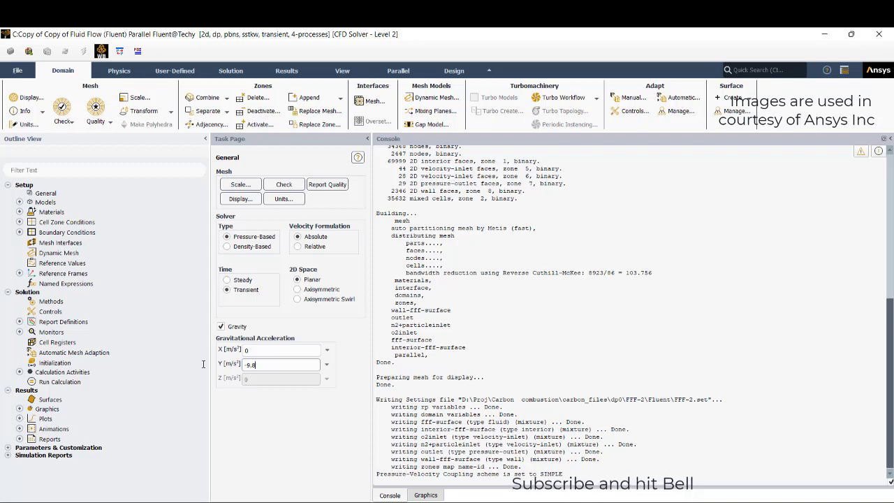
# Turn on the Energy equation in the Models tree
pyautogui.click(19, 202)
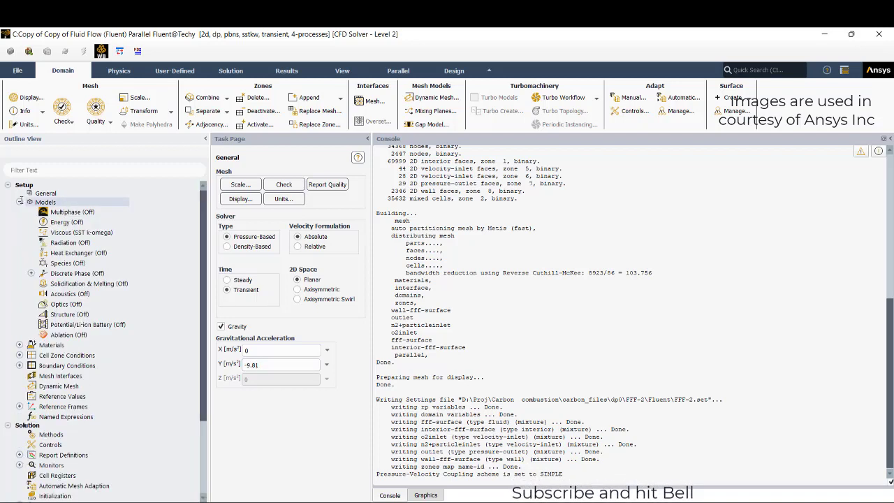
pyautogui.doubleClick(67, 222)
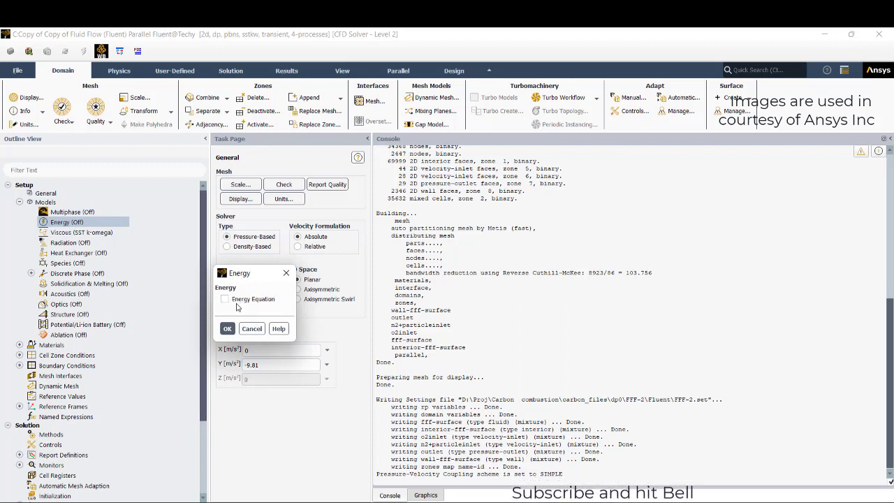
pyautogui.click(236, 300)
pyautogui.click(227, 329)
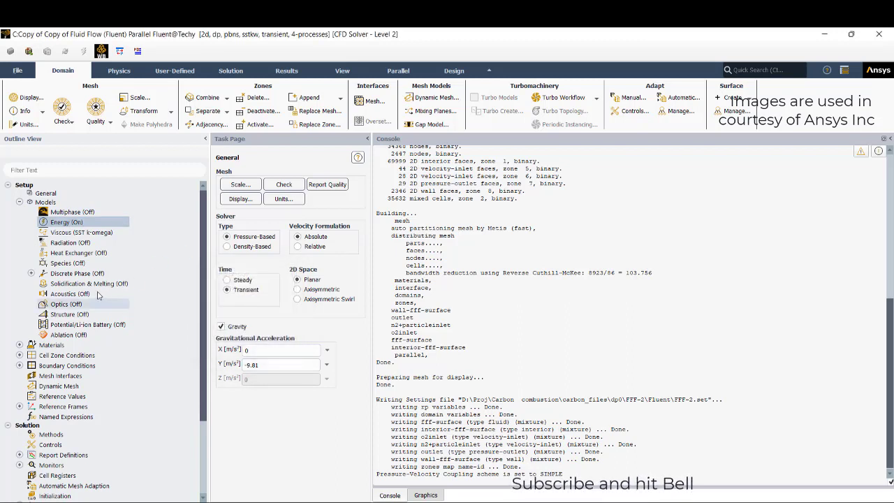
pyautogui.click(30, 273)
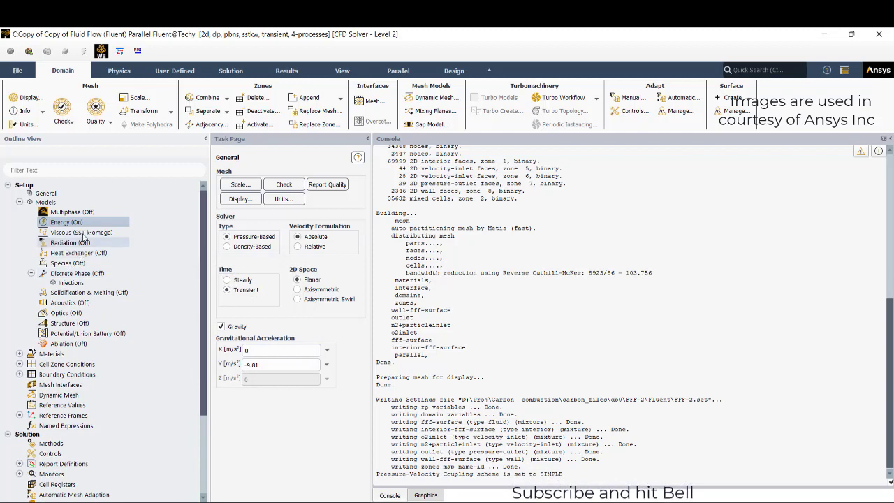
pyautogui.click(67, 262)
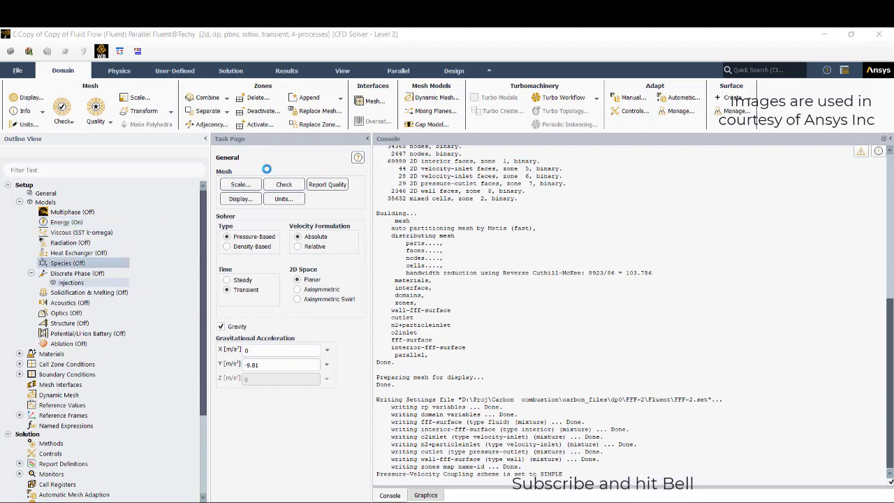
# Choose Species Transport with volumetric and particle surface reactions, Finite-Rate/Eddy-Dissipation, and One-step coal calculator
pyautogui.click(269, 308)
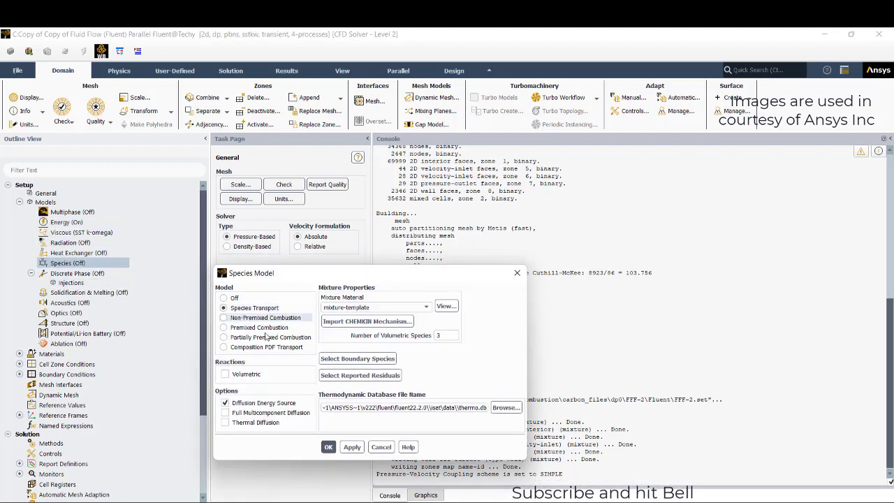
pyautogui.click(236, 374)
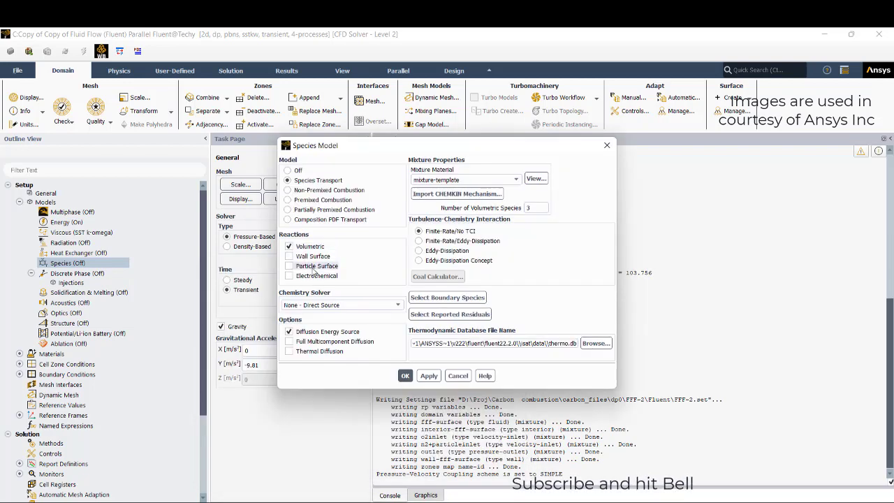
pyautogui.click(314, 269)
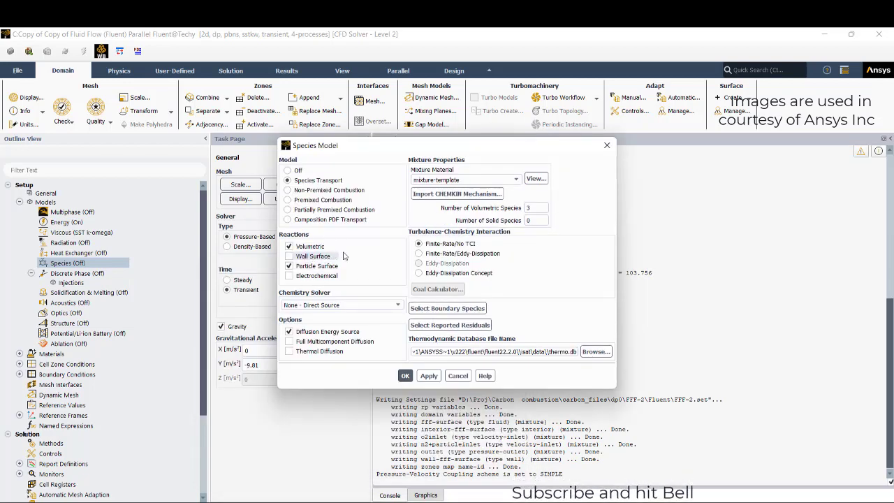
pyautogui.click(448, 255)
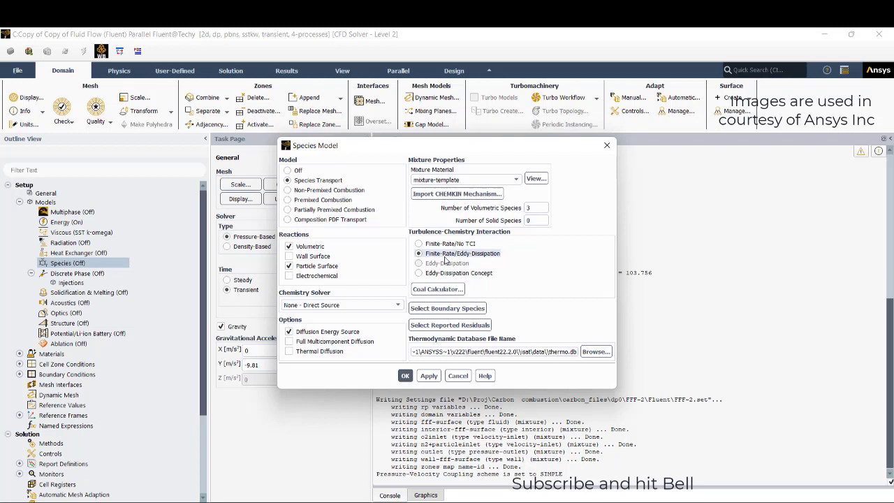
pyautogui.click(435, 290)
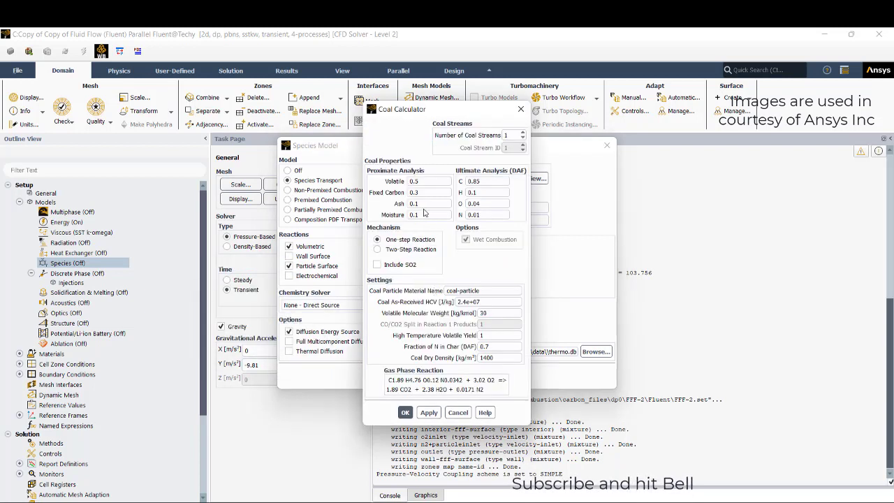
pyautogui.click(411, 250)
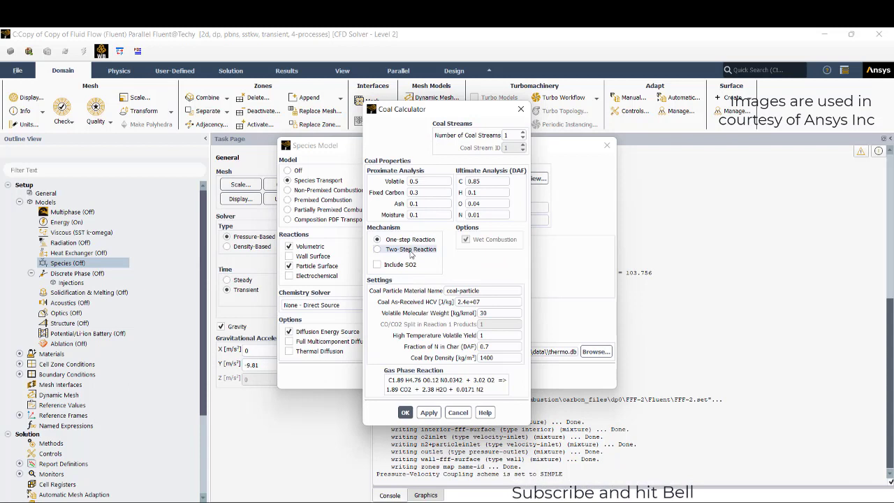
pyautogui.click(409, 239)
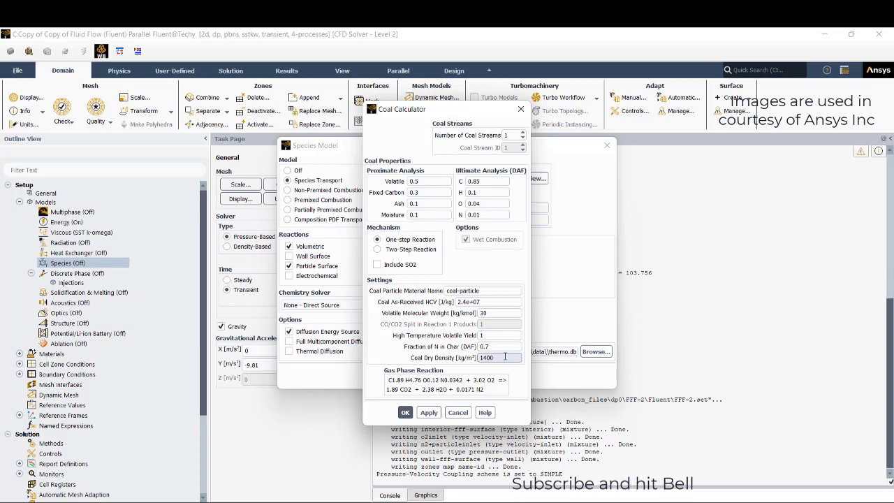
# Generate the coal materials from the calculator (dry density 1400) and acknowledge the notices
pyautogui.moveTo(504, 357); pyautogui.dragTo(451, 357)
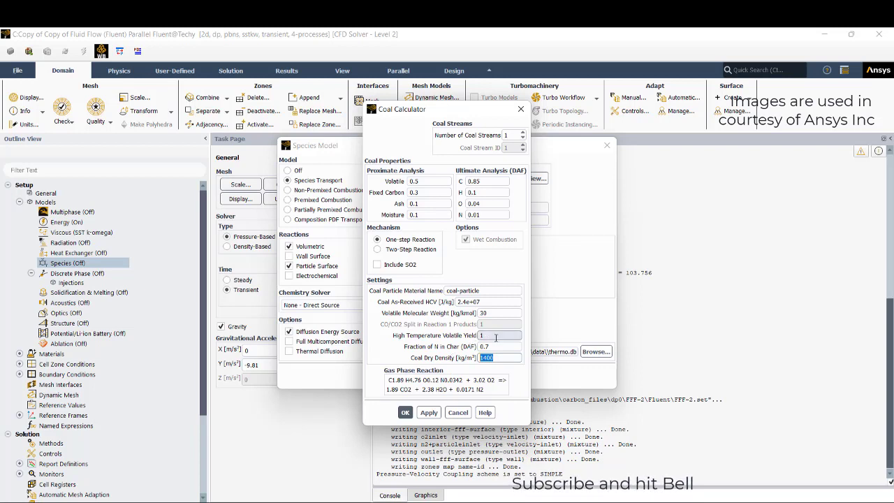
pyautogui.moveTo(497, 333); pyautogui.dragTo(427, 336)
pyautogui.click(426, 413)
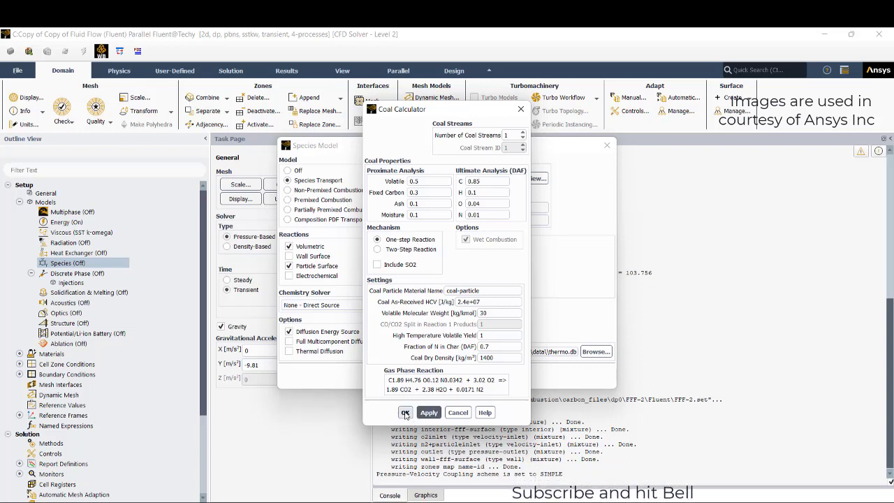
pyautogui.click(405, 413)
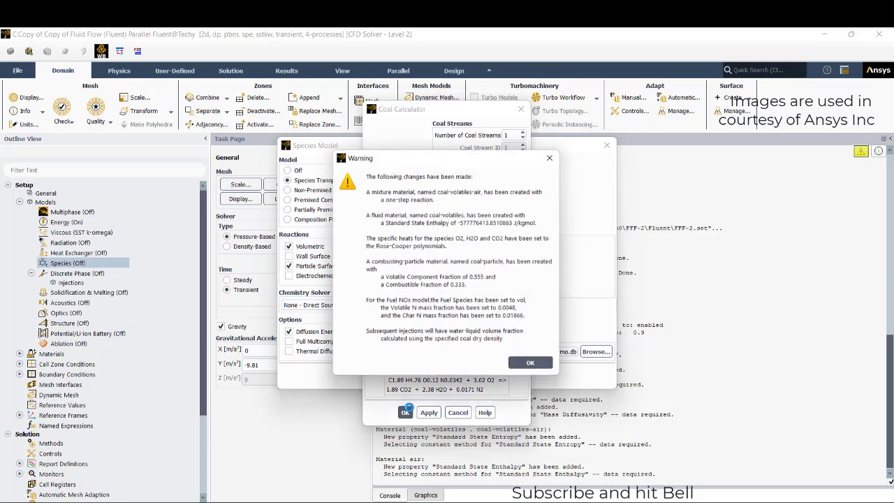
pyautogui.click(522, 366)
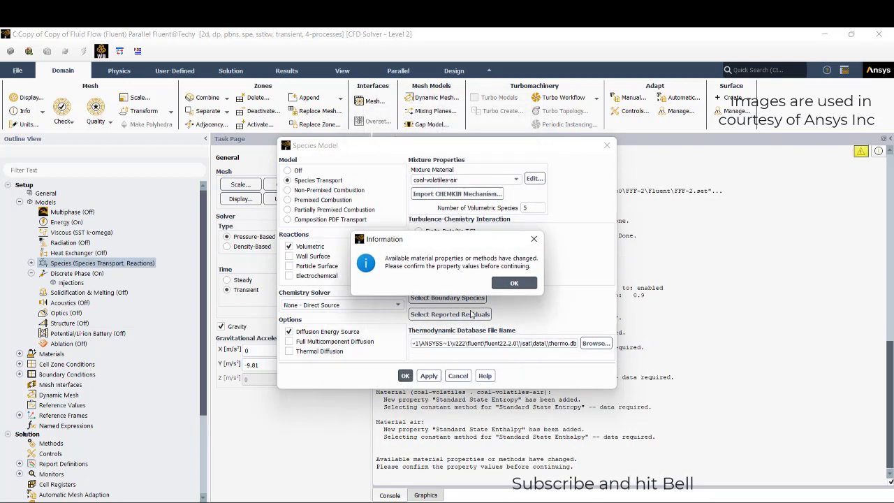
pyautogui.press('Return')
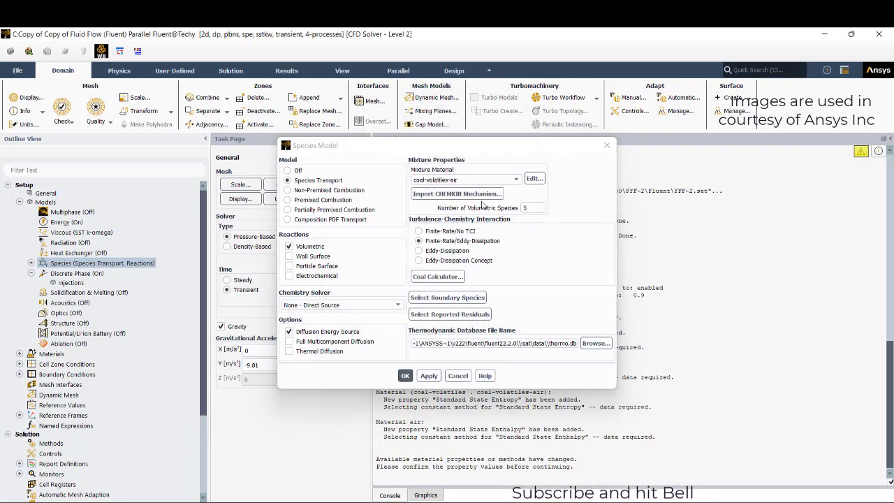
# Review the coal-volatiles-air mixture's reaction settings and close its properties
pyautogui.click(534, 178)
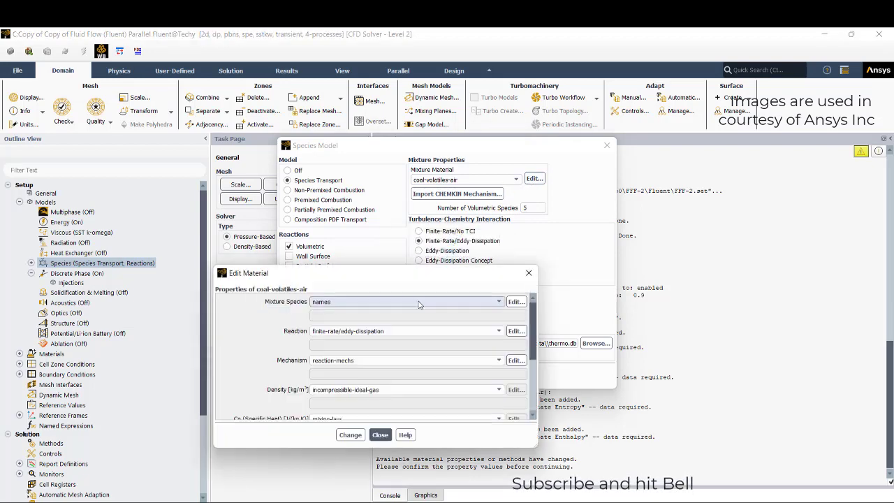
pyautogui.click(515, 330)
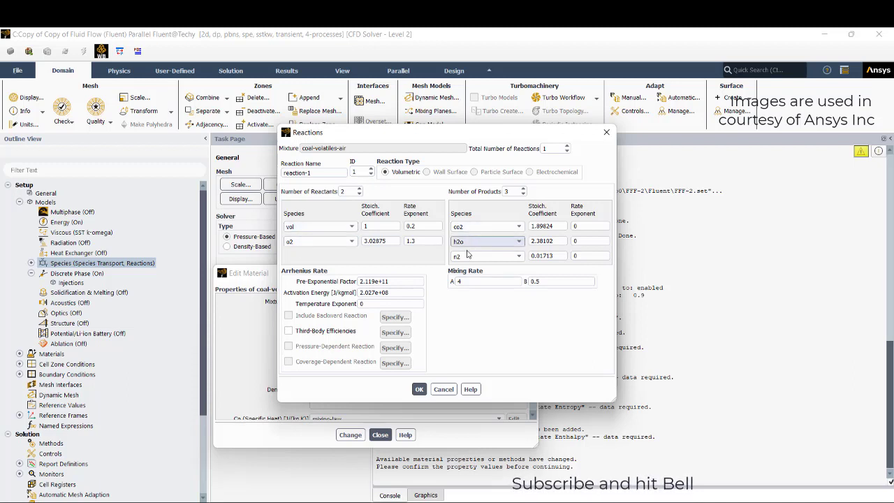
pyautogui.click(444, 389)
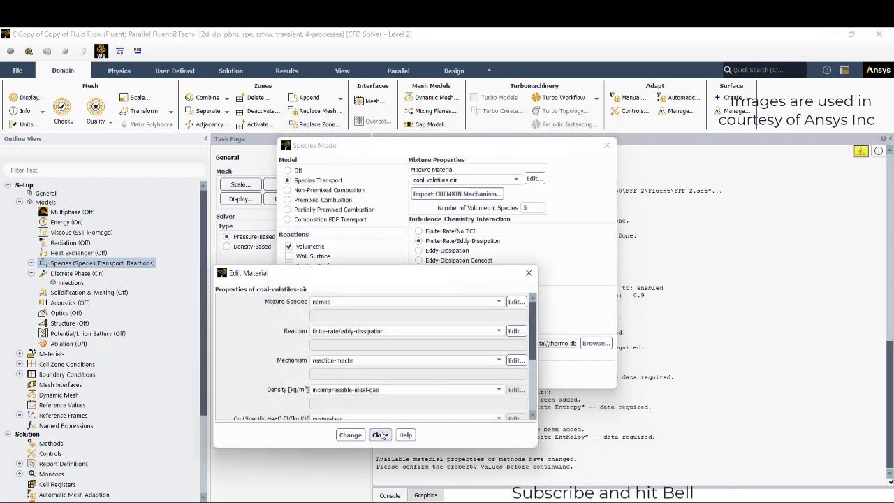
pyautogui.click(380, 434)
# Confirm the species settings and create injection-0 as a combusting surface injection with wet combustion
pyautogui.click(405, 376)
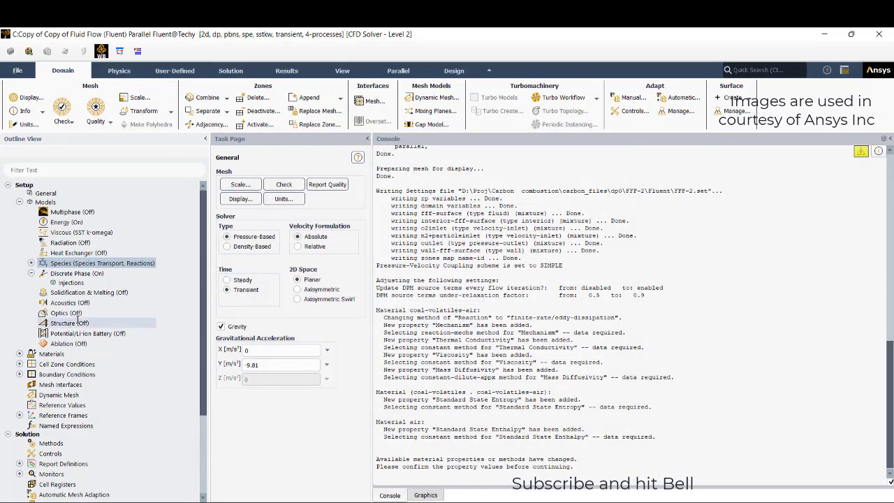
pyautogui.doubleClick(70, 283)
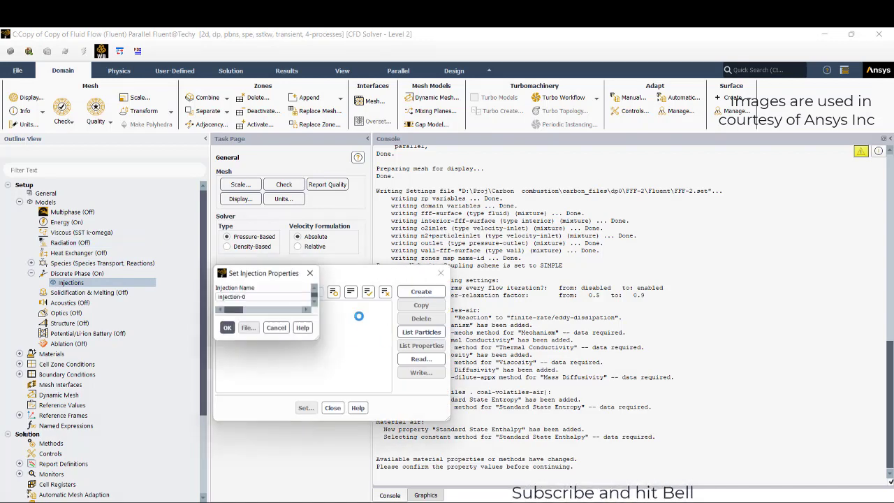
pyautogui.click(367, 187)
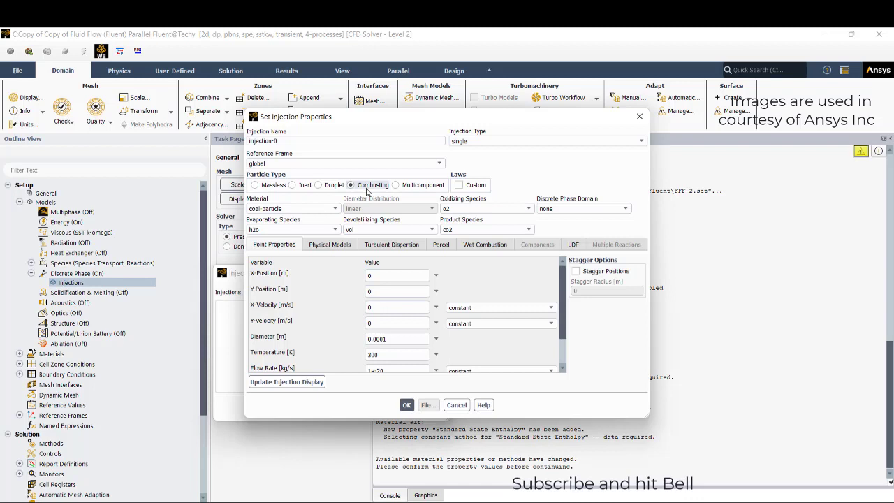
pyautogui.click(351, 247)
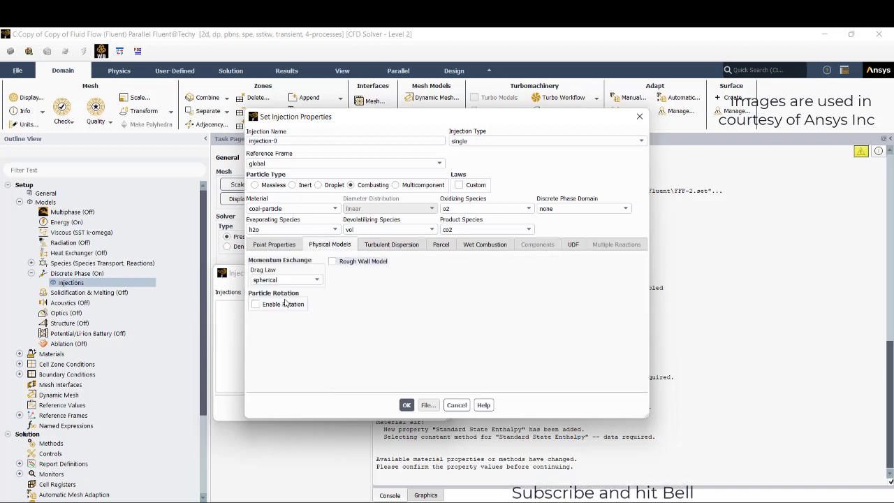
pyautogui.click(386, 247)
pyautogui.click(486, 243)
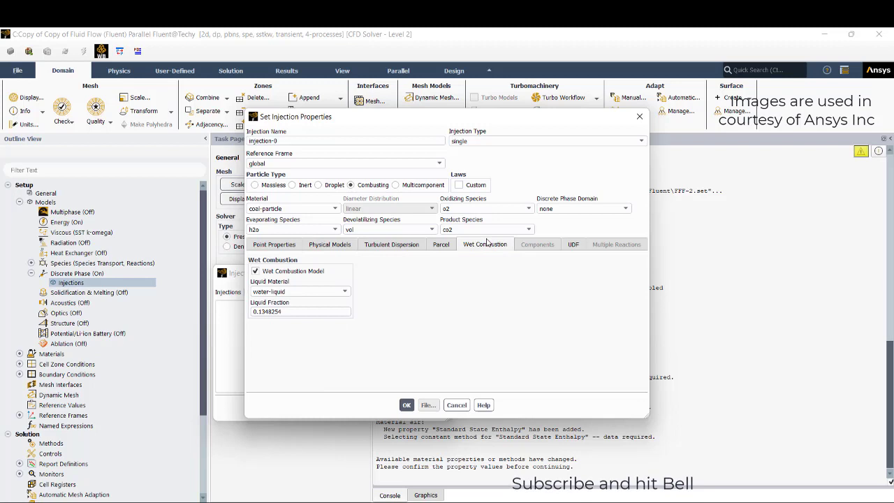
pyautogui.click(281, 311)
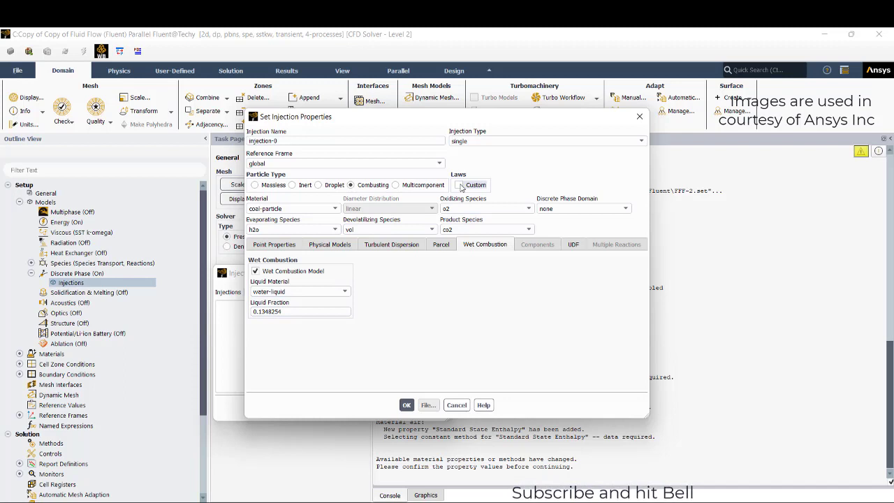
pyautogui.click(535, 142)
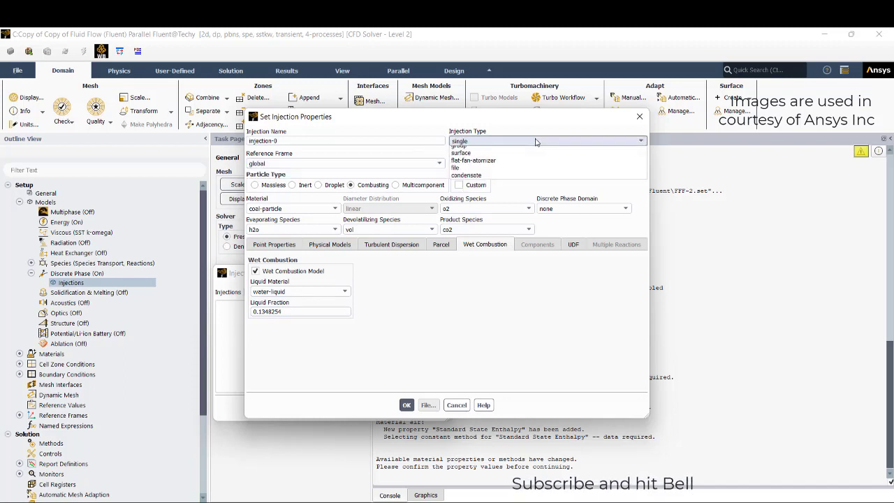
pyautogui.click(465, 164)
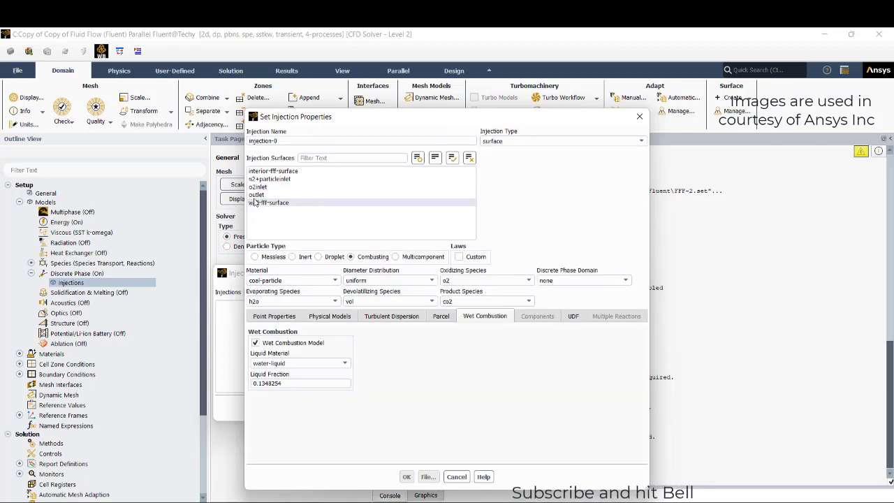
# Inject from n2+particleinlet with custom laws: third law Surface Combustion, sixth law Inactive
pyautogui.click(270, 179)
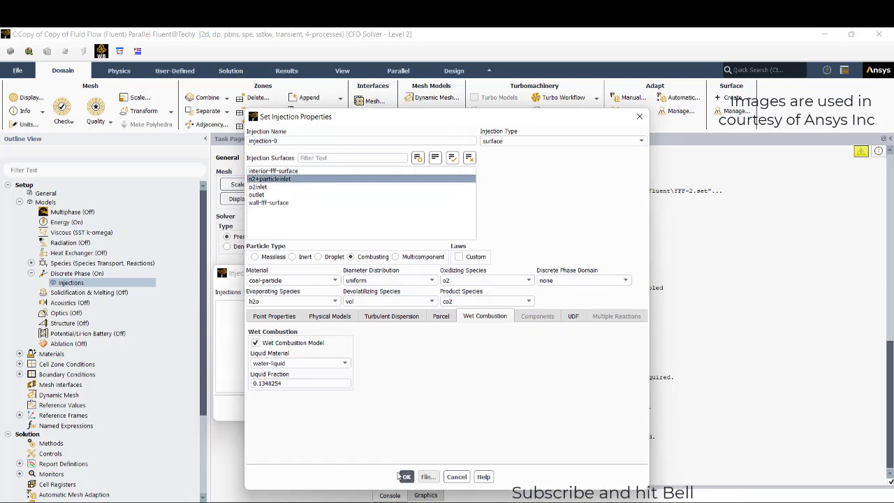
pyautogui.click(458, 256)
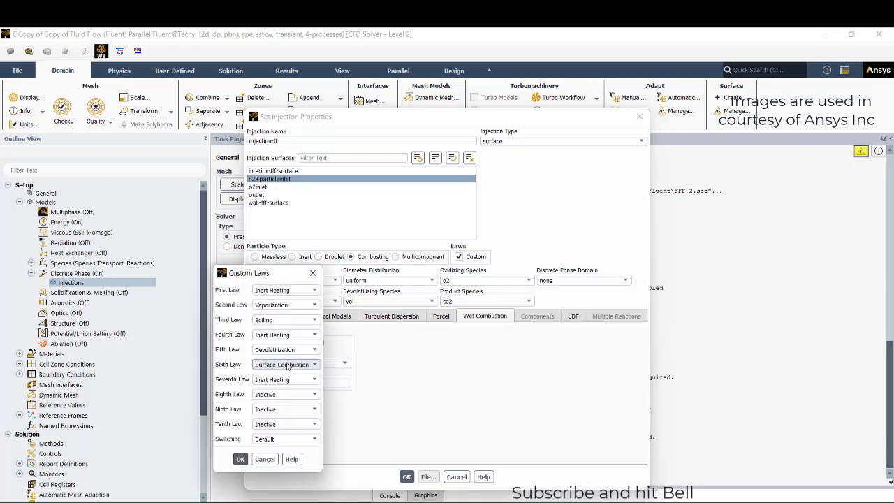
pyautogui.click(290, 321)
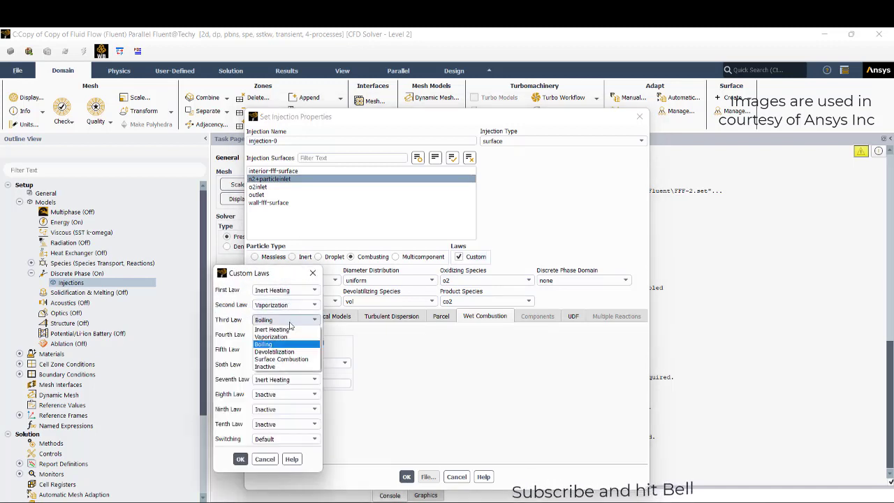
pyautogui.click(281, 359)
pyautogui.click(286, 364)
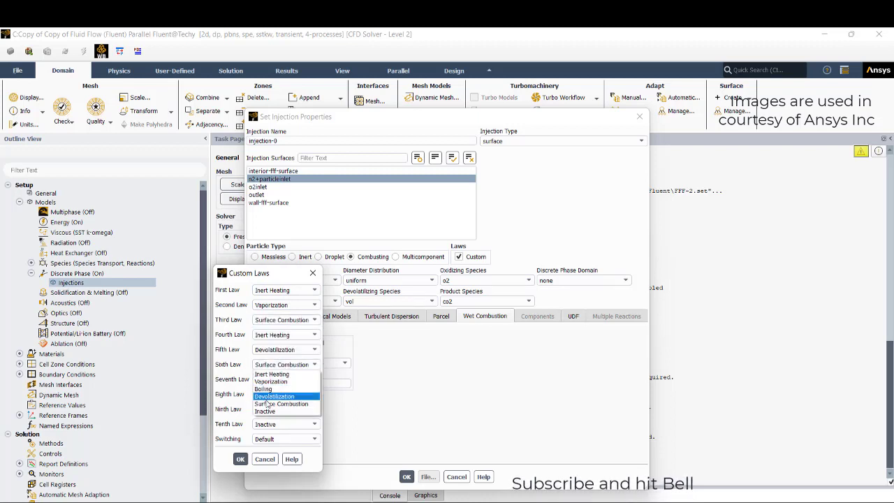
pyautogui.click(279, 411)
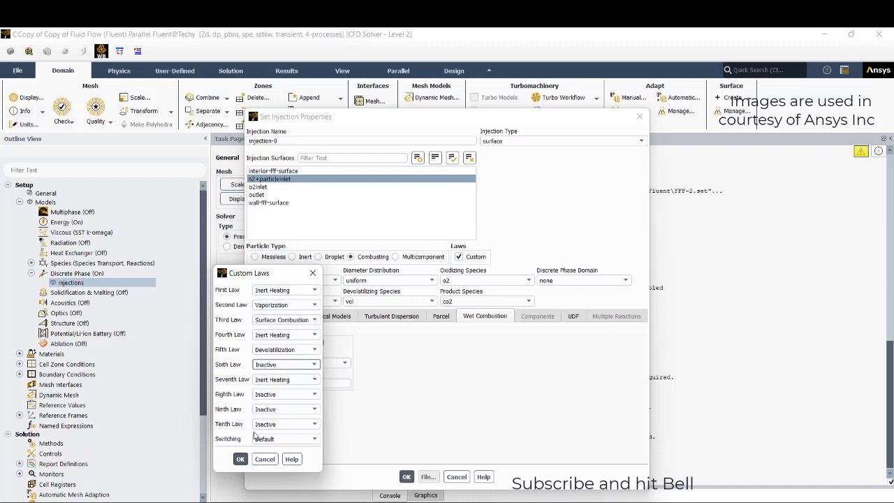
pyautogui.click(239, 459)
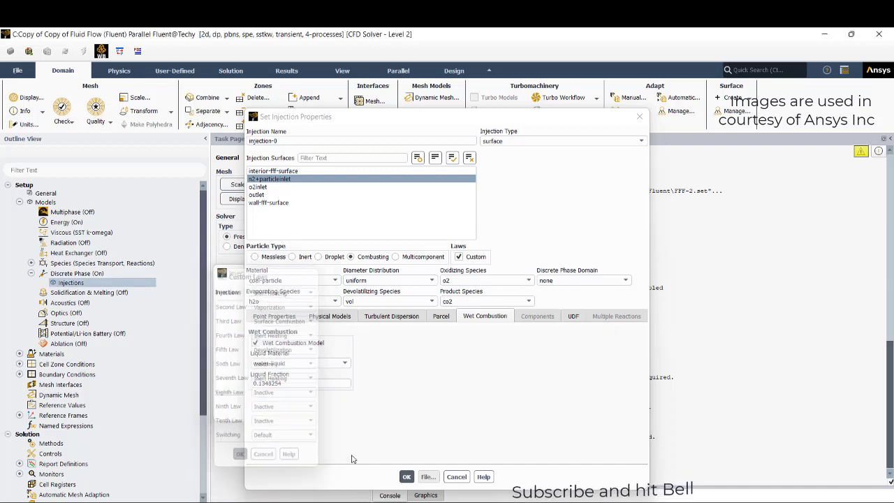
pyautogui.click(407, 477)
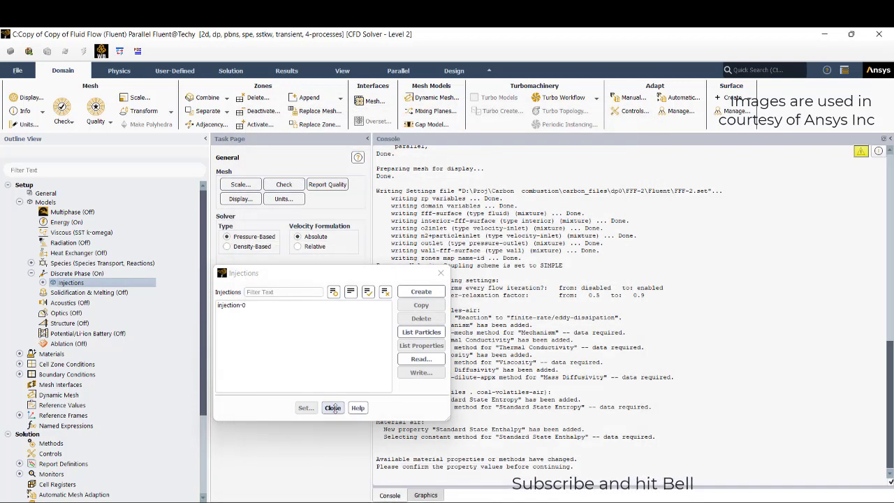
# Open the coal-particle material properties and keep diffusion-limited as the combustion model
pyautogui.click(334, 408)
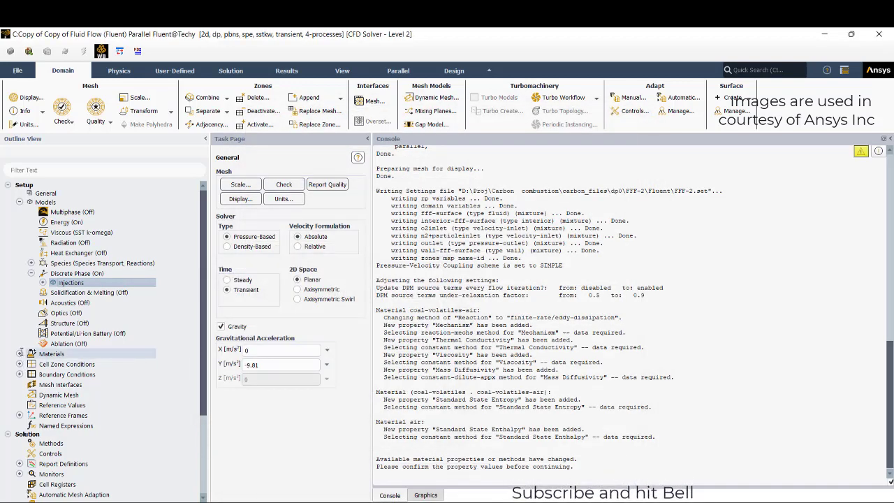
pyautogui.click(20, 354)
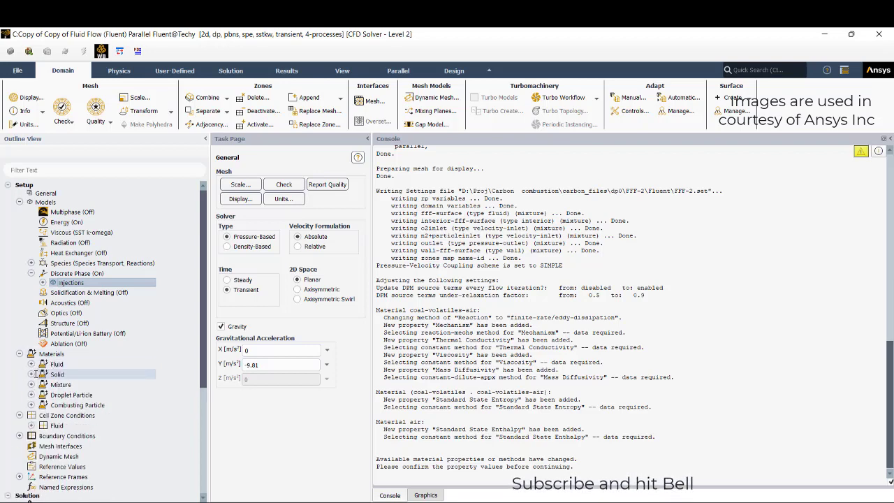
pyautogui.click(31, 405)
pyautogui.doubleClick(68, 415)
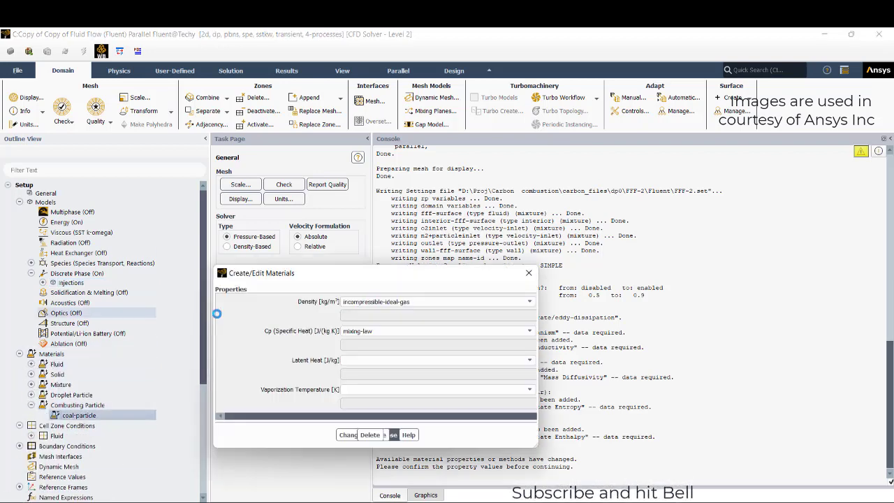
pyautogui.scroll(-5, 506, 315)
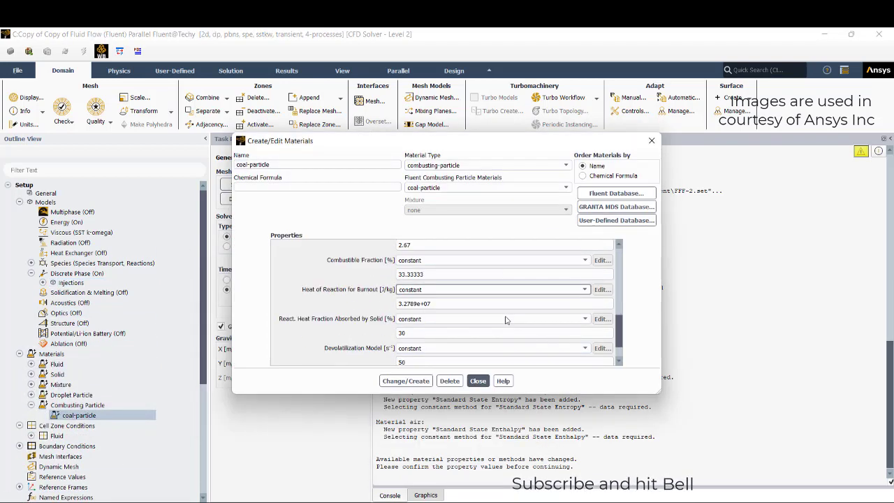
pyautogui.click(583, 344)
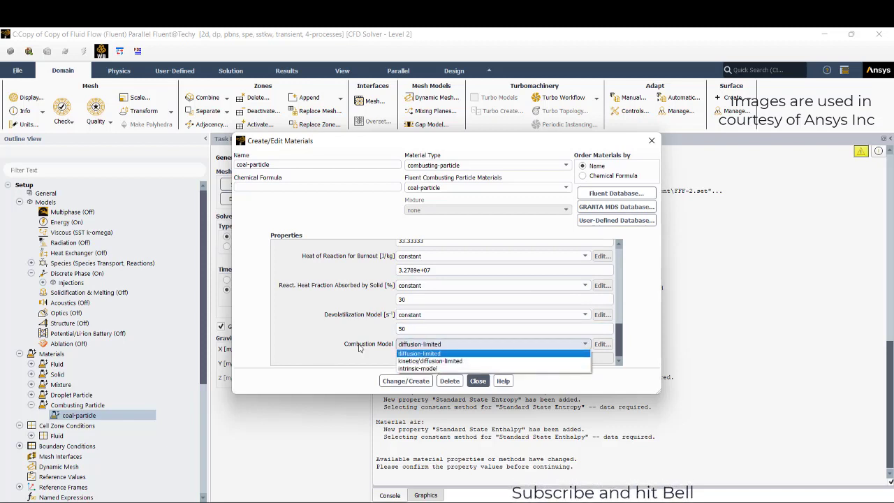
pyautogui.click(378, 332)
pyautogui.scroll(5, 438, 323)
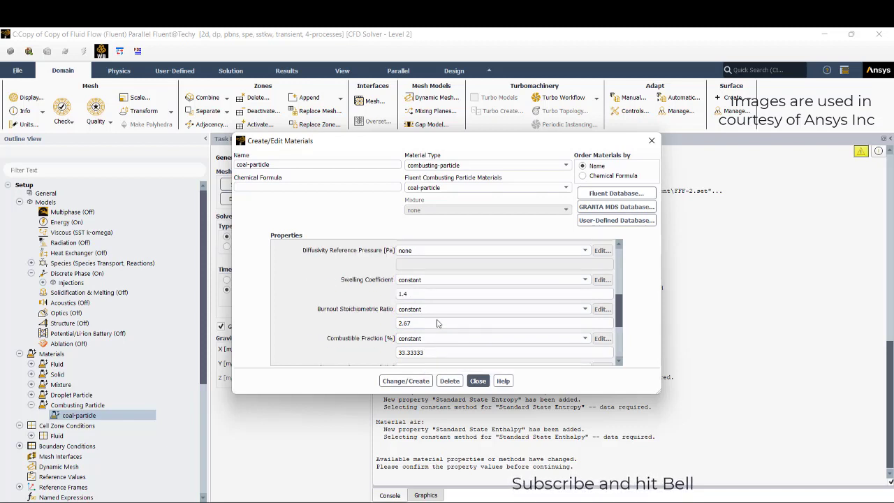
pyautogui.scroll(2, 419, 319)
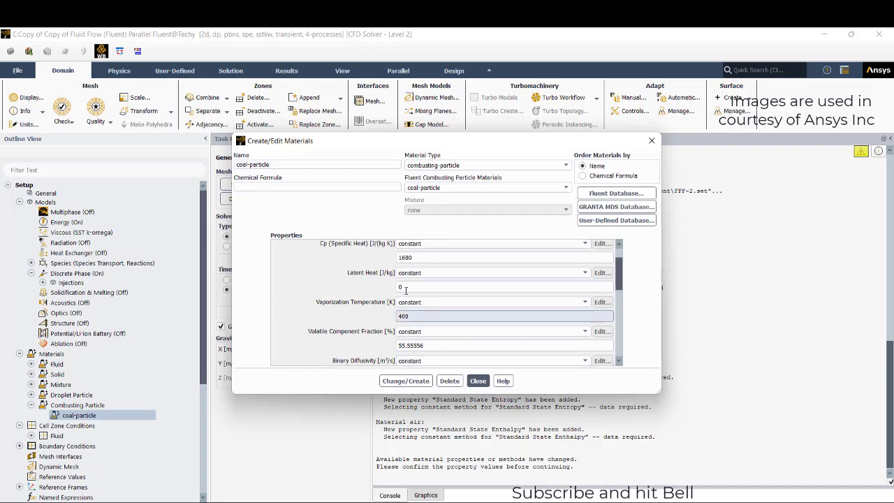
pyautogui.scroll(-2, 412, 316)
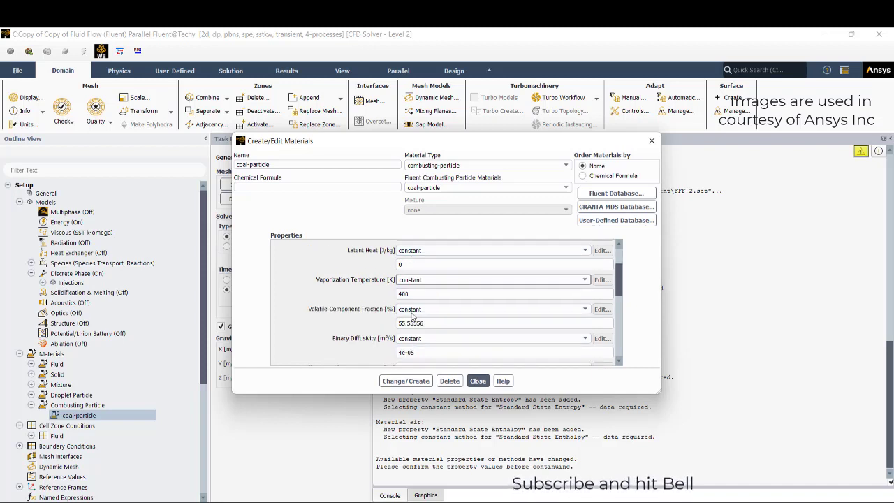
# Set the coal-particle's combustible fraction to 60%
pyautogui.click(412, 294)
pyautogui.doubleClick(419, 295)
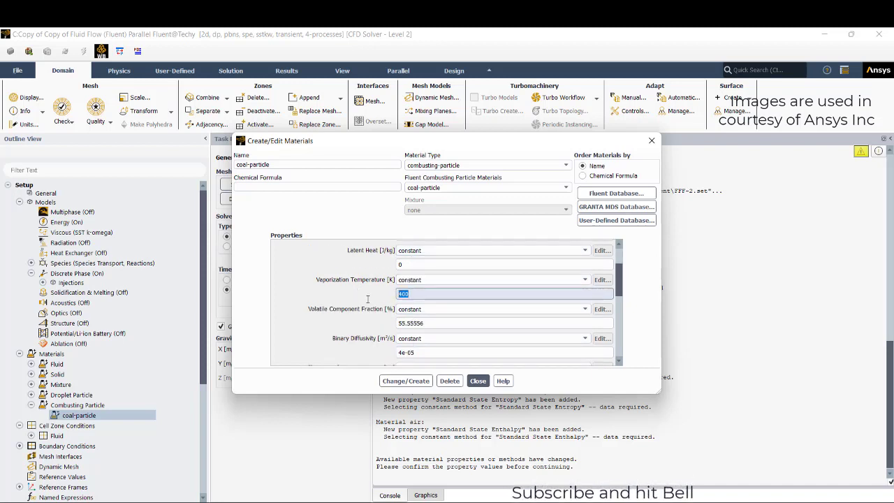
pyautogui.scroll(-2, 362, 341)
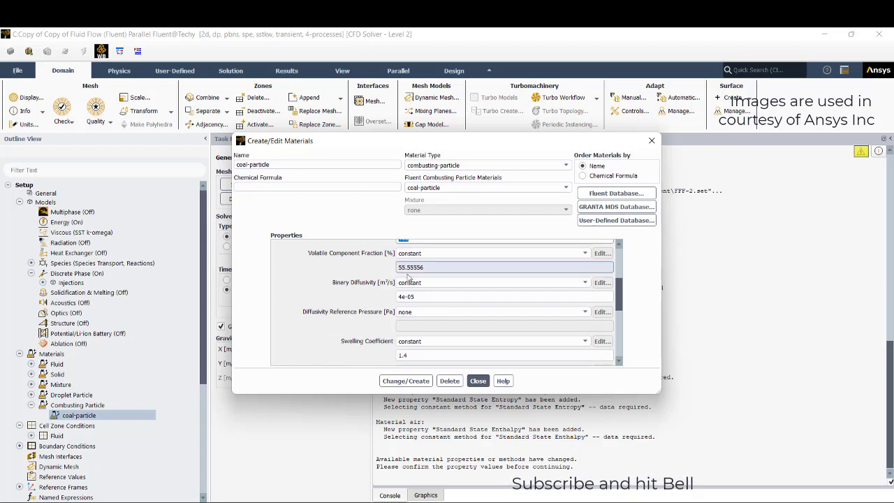
pyautogui.scroll(-3, 417, 296)
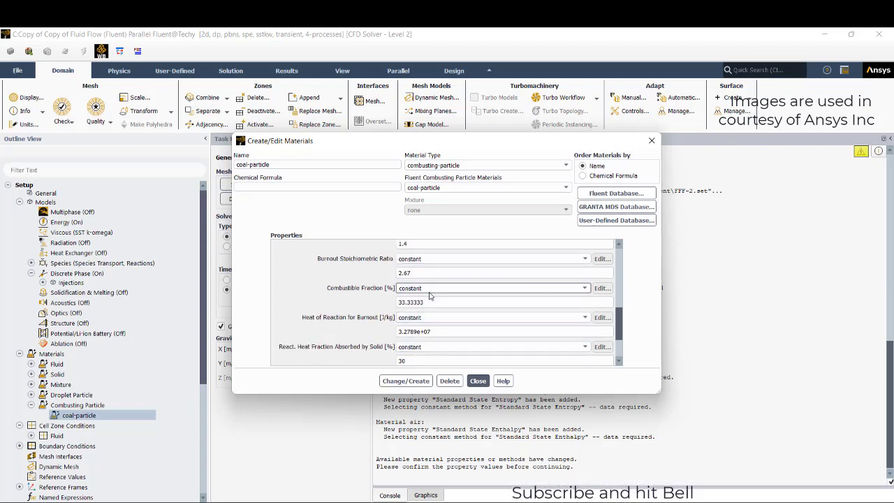
pyautogui.doubleClick(439, 302)
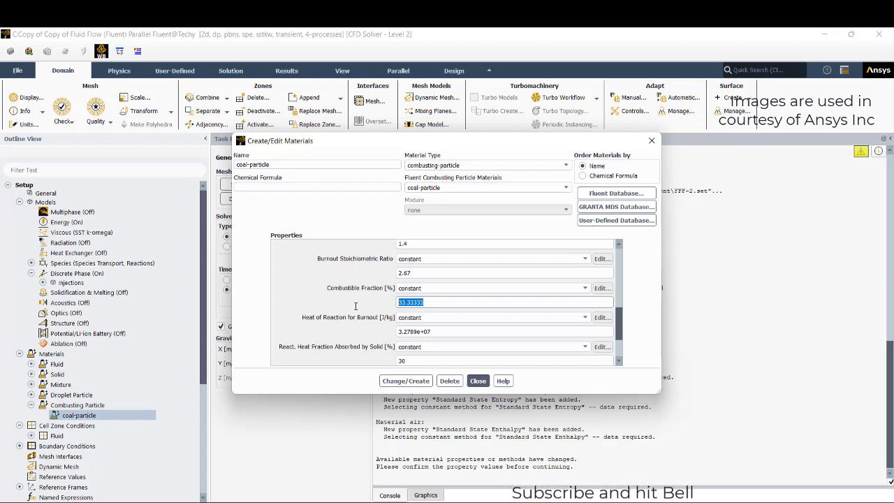
pyautogui.write('+')
pyautogui.press('BackSpace')
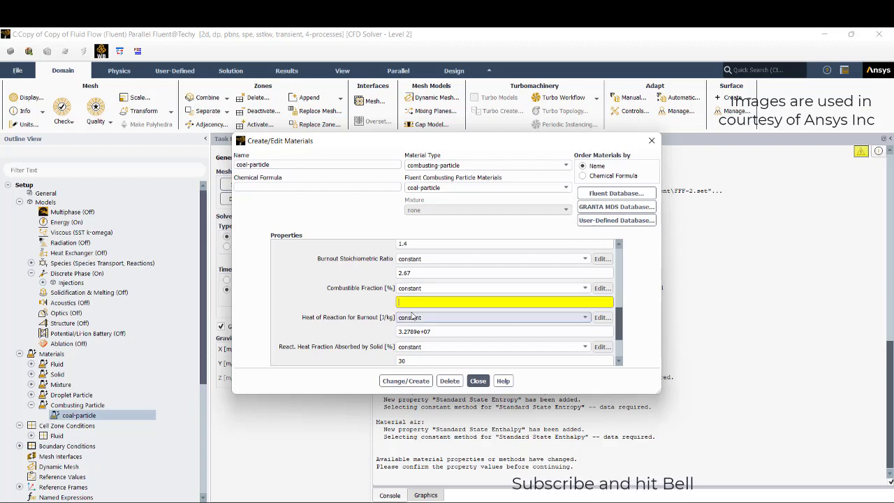
pyautogui.write('0')
pyautogui.scroll(3, 415, 314)
pyautogui.scroll(2, 417, 312)
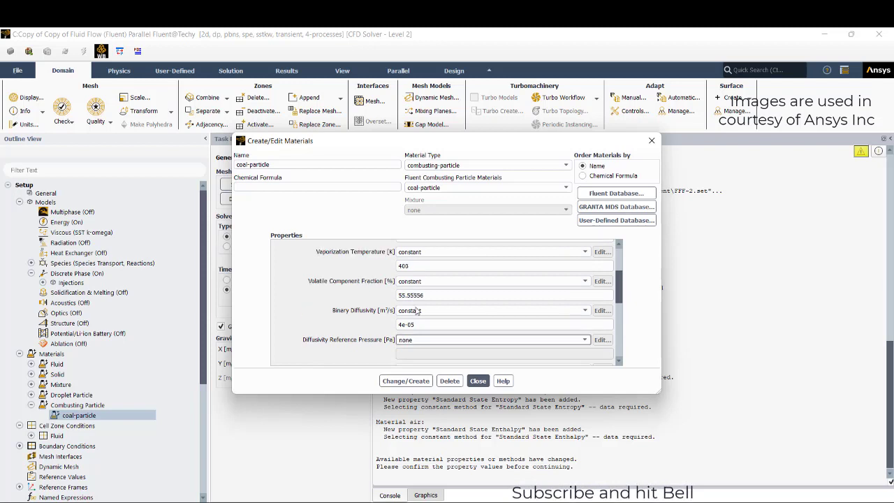
# Set the volatile component fraction to 30% and close the material properties
pyautogui.doubleClick(419, 294)
pyautogui.write('30')
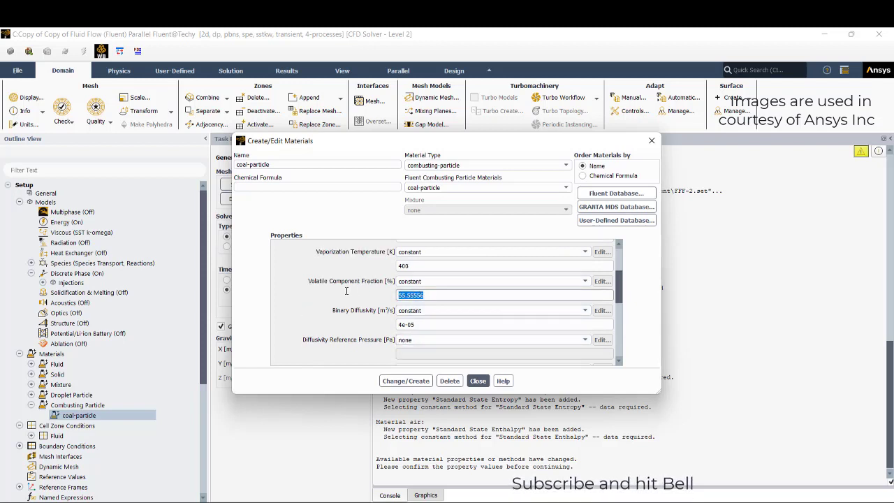
pyautogui.scroll(-3, 419, 319)
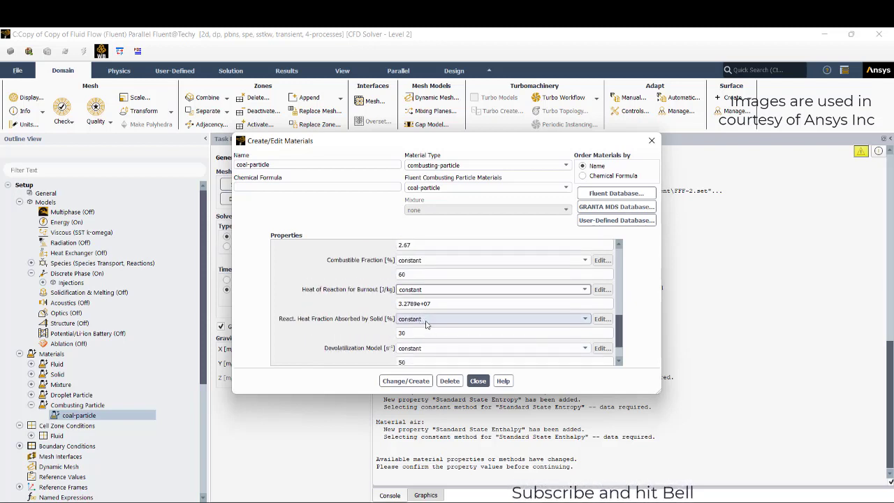
pyautogui.scroll(-1, 423, 321)
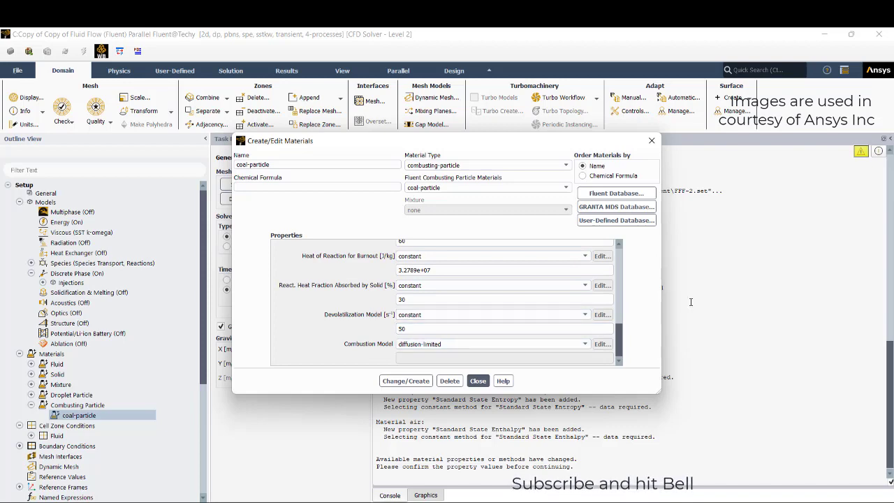
pyautogui.click(531, 344)
pyautogui.click(601, 328)
pyautogui.scroll(4, 622, 316)
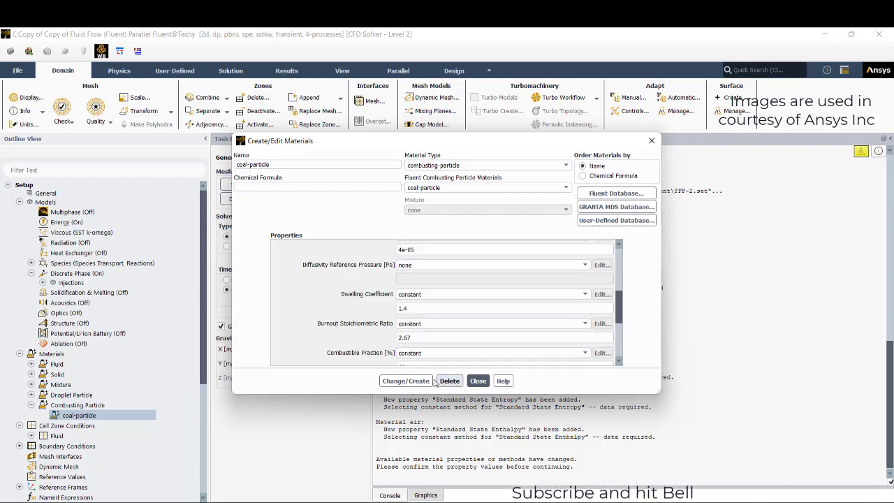
pyautogui.click(478, 381)
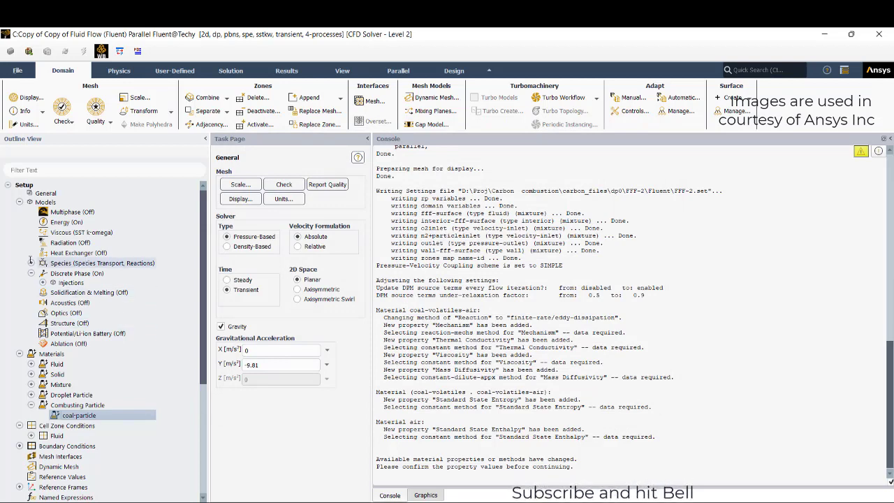
# Enable species transport with particle surface reactions and confirm the Species model
pyautogui.doubleClick(77, 263)
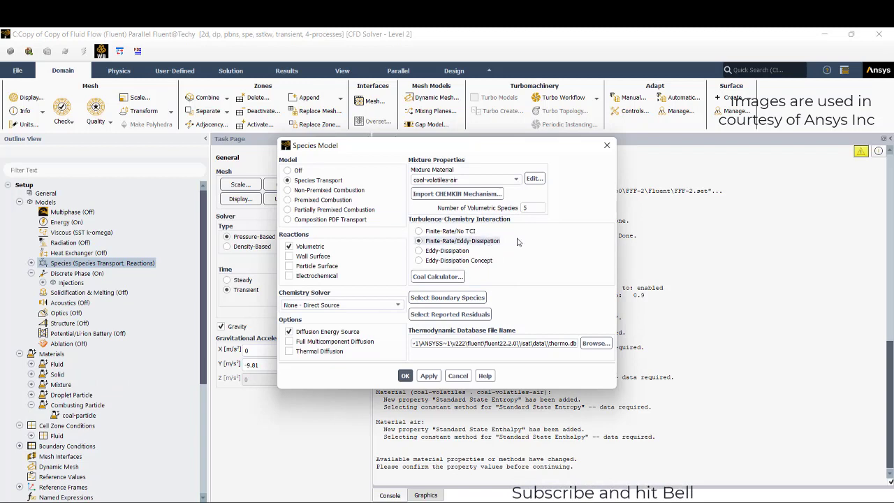
pyautogui.click(290, 266)
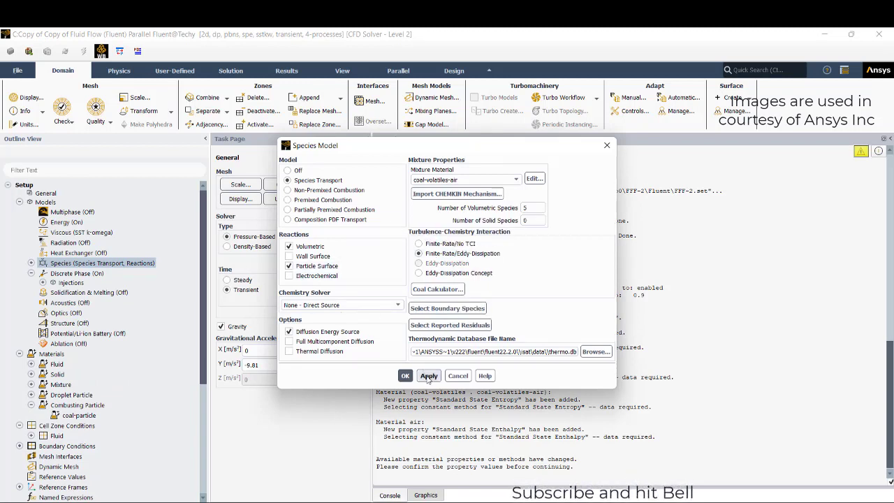
pyautogui.click(405, 376)
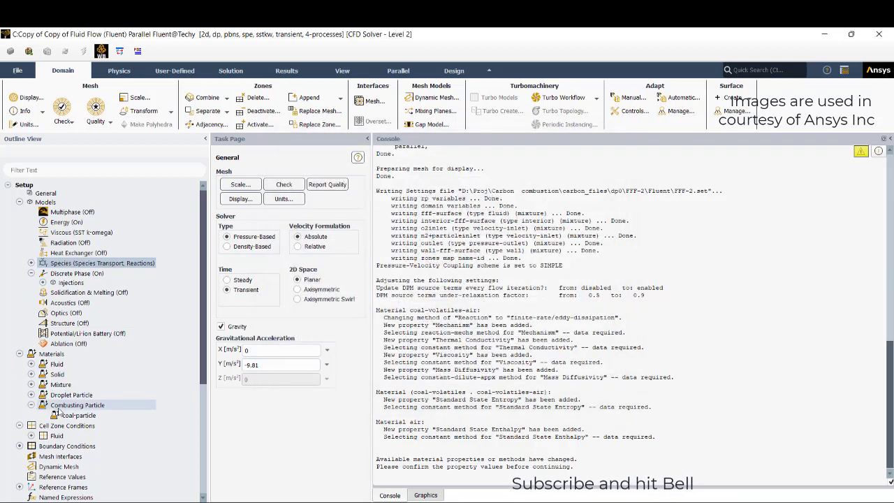
# Check the coal-particle combustion model, leaving it diffusion-limited, and expand the injections list
pyautogui.click(79, 416)
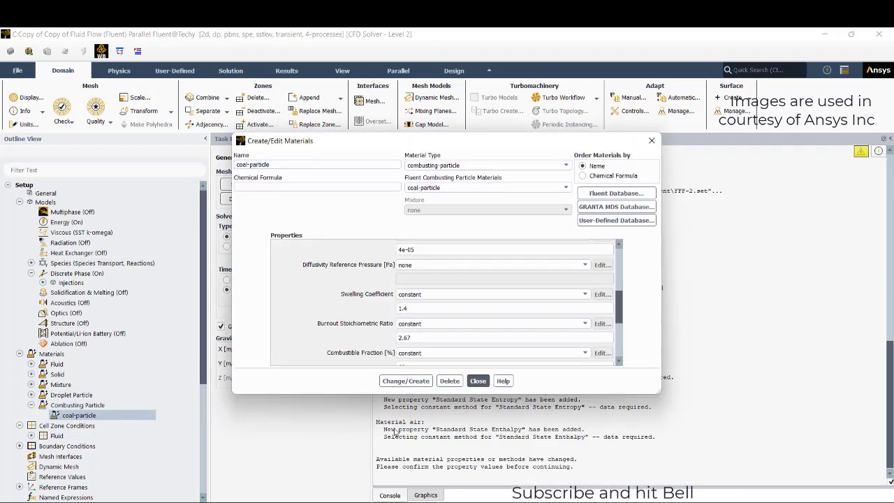
pyautogui.scroll(-6, 517, 314)
pyautogui.click(522, 343)
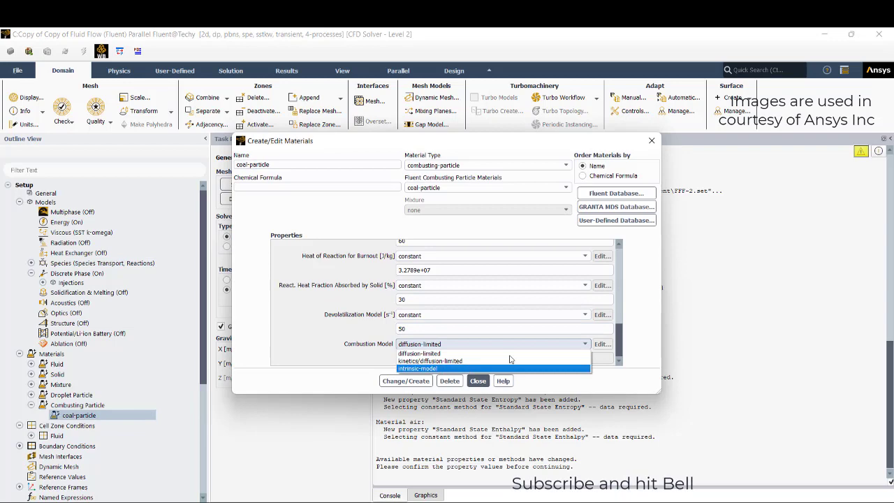
pyautogui.click(524, 352)
pyautogui.scroll(6, 613, 302)
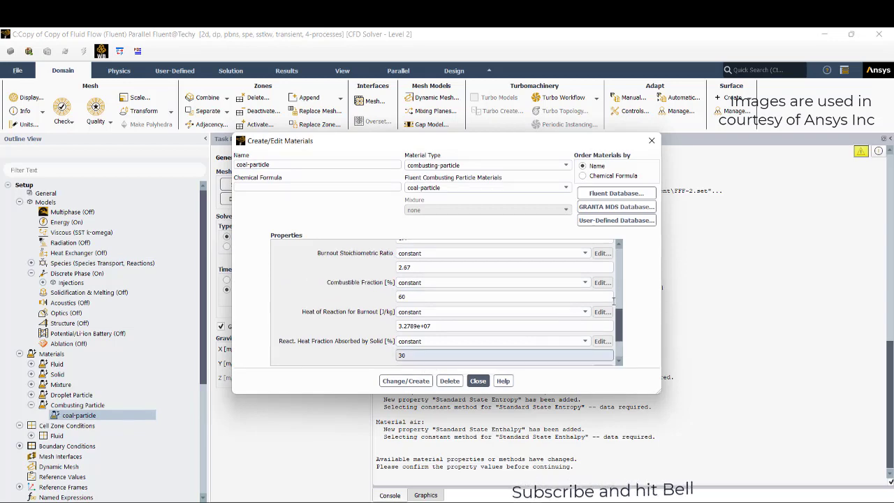
pyautogui.click(478, 380)
pyautogui.click(42, 282)
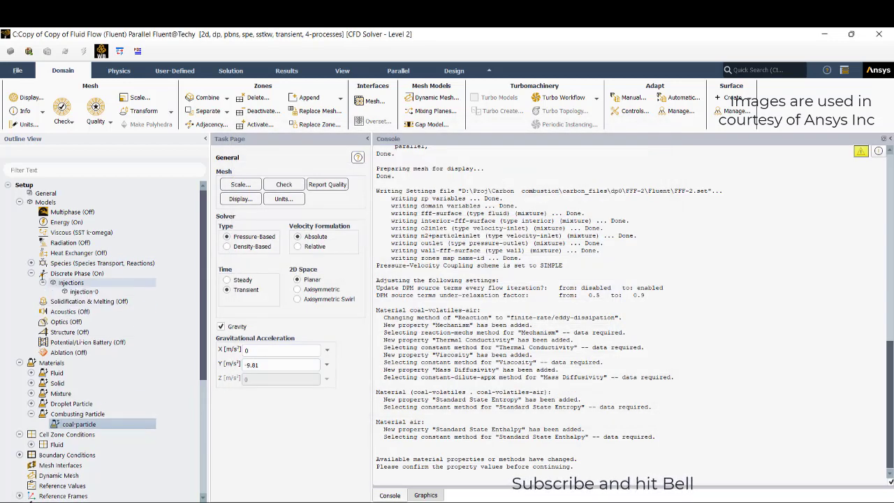
# Review the coal-volatiles-air reaction (vol + o2 → co2, h2o, n2) and close the Species dialog
pyautogui.doubleClick(77, 263)
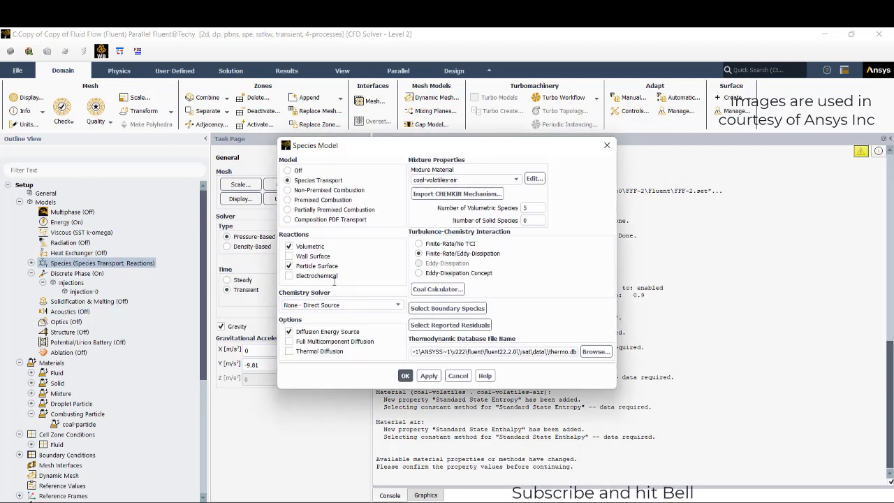
pyautogui.click(535, 180)
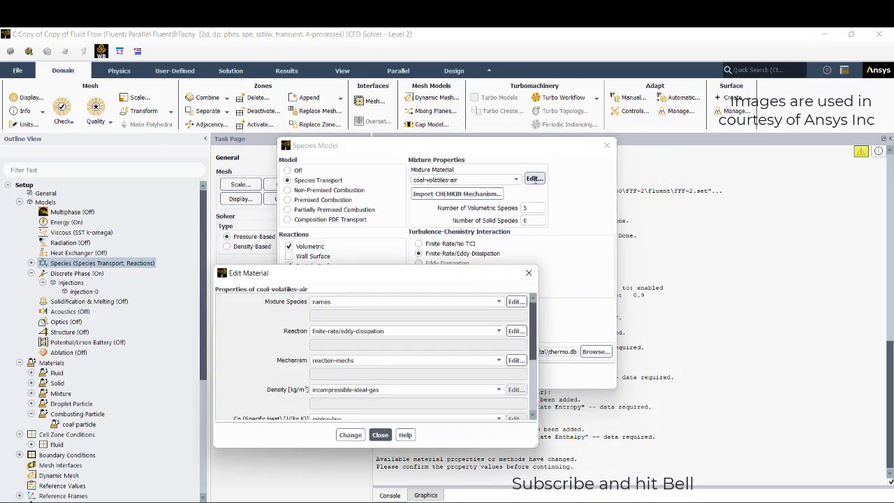
pyautogui.click(516, 331)
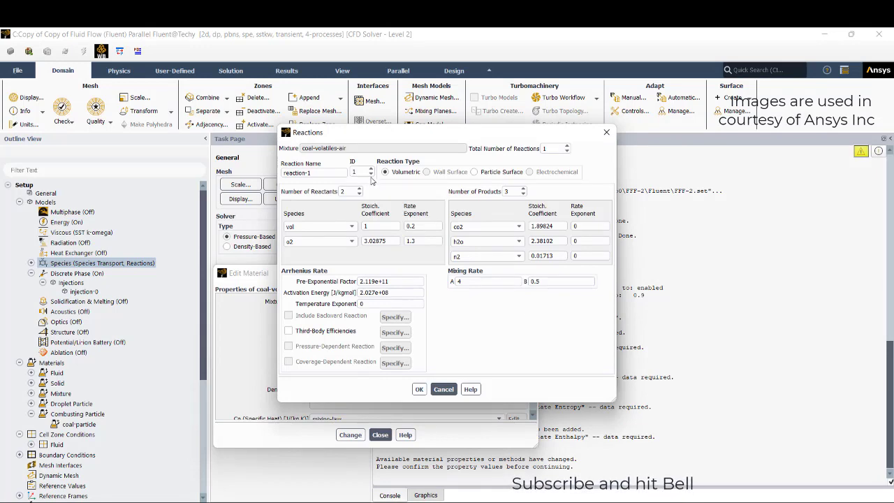
pyautogui.click(606, 132)
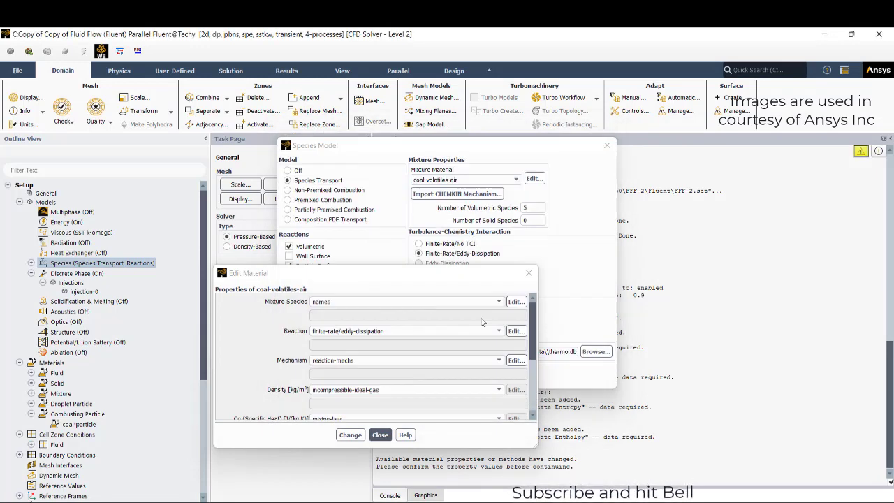
pyautogui.click(530, 272)
pyautogui.click(406, 376)
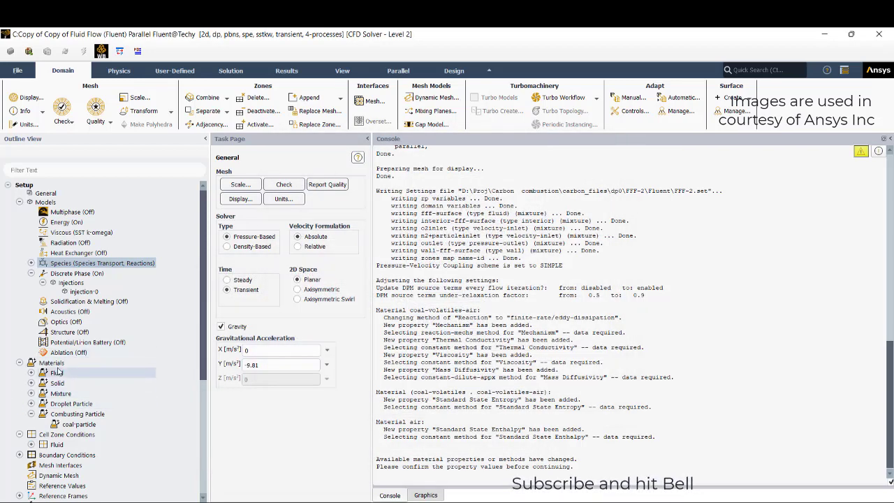
# Browse the Fluent materials database filtered to fluid materials
pyautogui.click(57, 372)
pyautogui.doubleClick(52, 362)
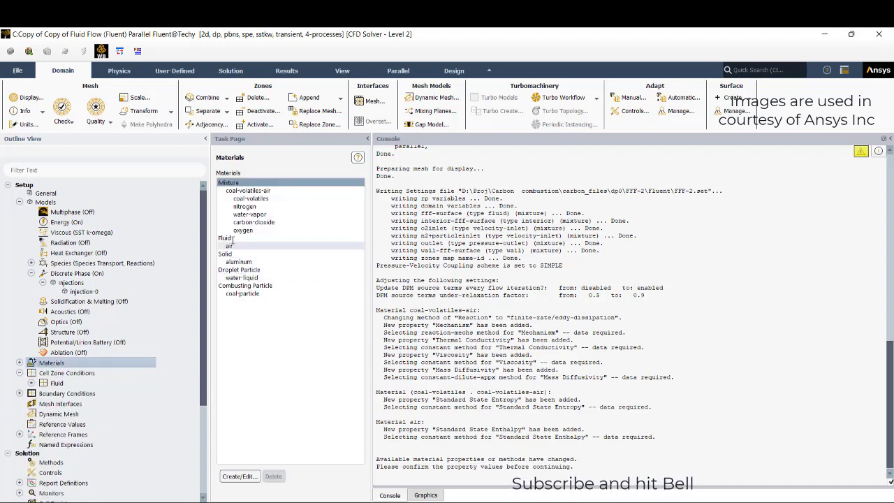
pyautogui.click(225, 237)
pyautogui.click(252, 476)
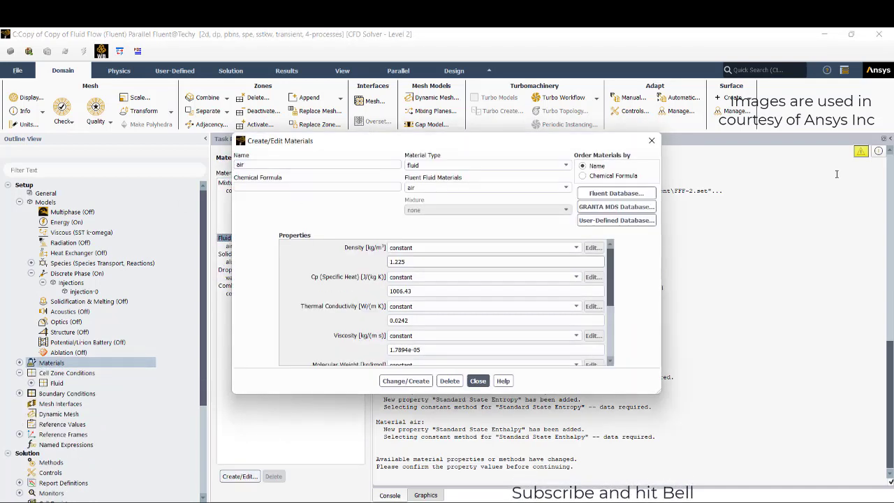
pyautogui.click(616, 193)
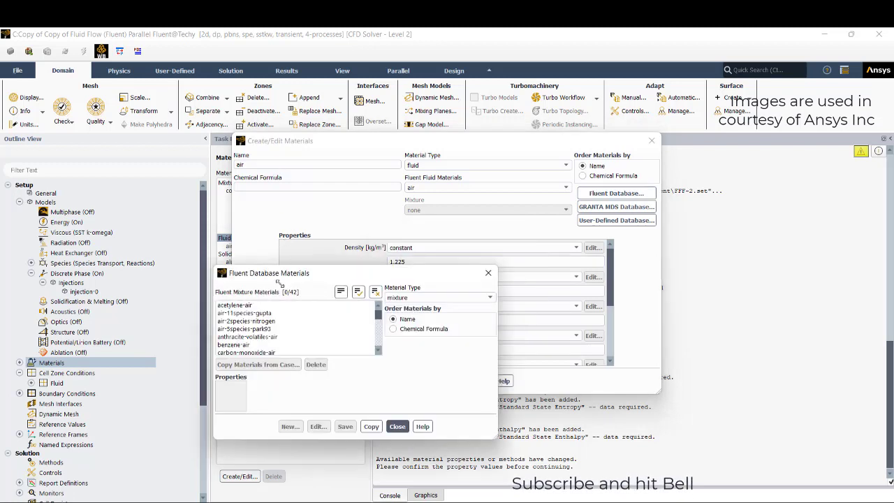
pyautogui.scroll(-9, 286, 328)
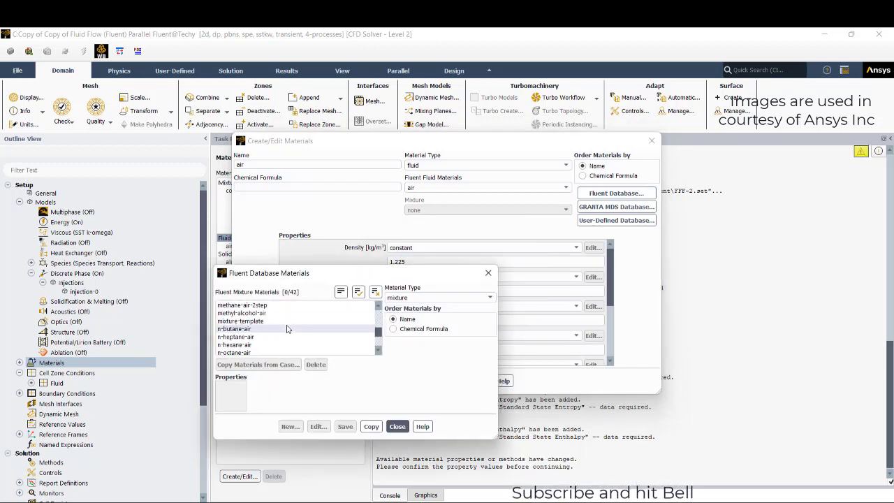
pyautogui.scroll(5, 286, 327)
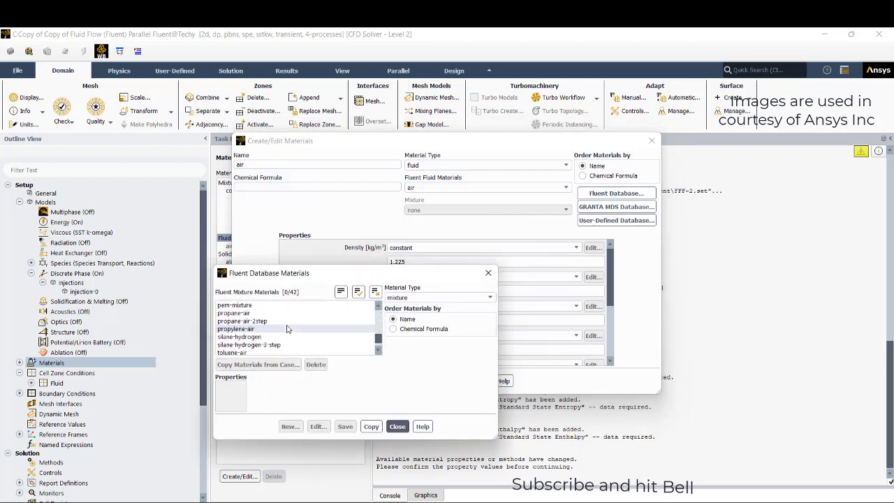
pyautogui.click(409, 298)
pyautogui.click(402, 305)
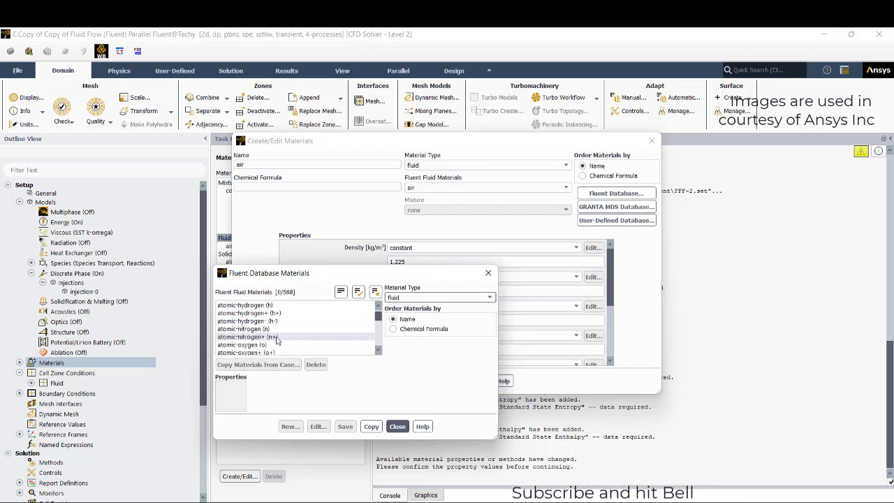
# Copy carbon-solid into the case's fluid materials and save it
pyautogui.scroll(-5, 276, 340)
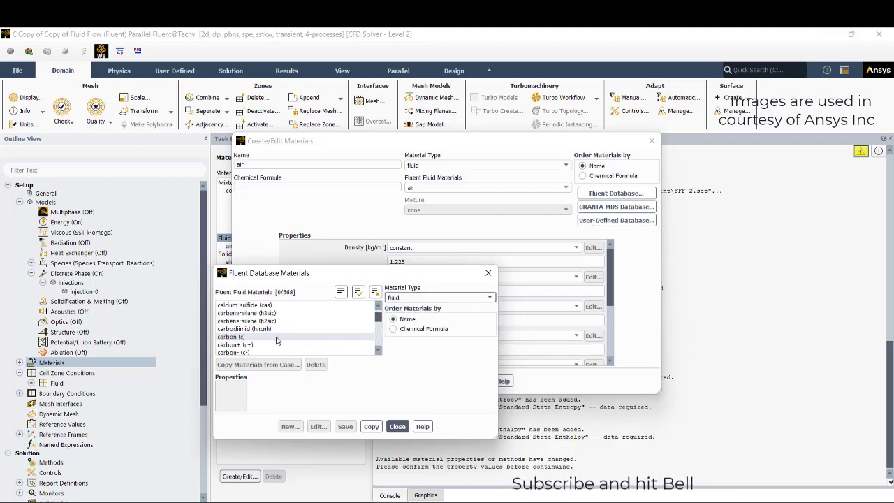
pyautogui.scroll(-1, 276, 340)
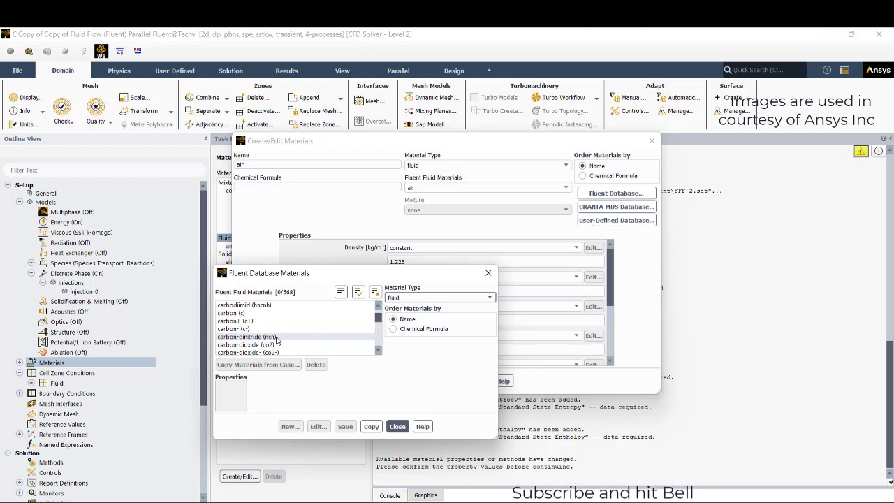
pyautogui.scroll(-1, 277, 340)
pyautogui.scroll(-1, 277, 340)
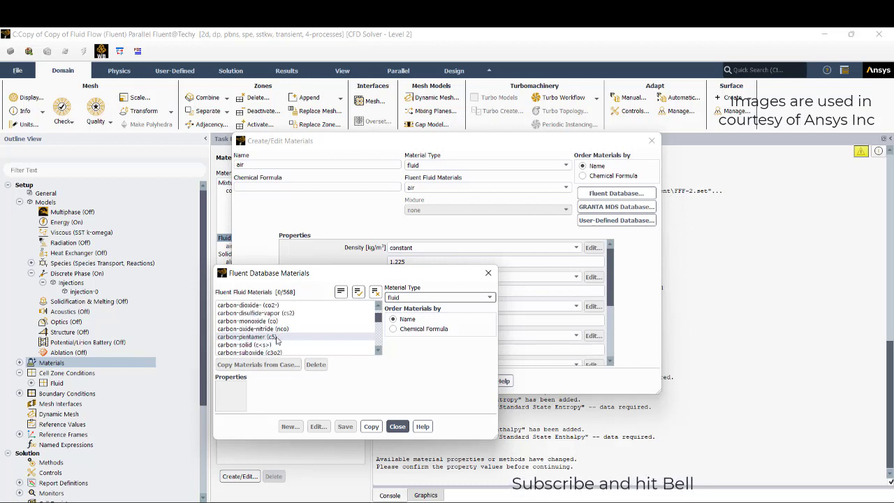
pyautogui.click(272, 344)
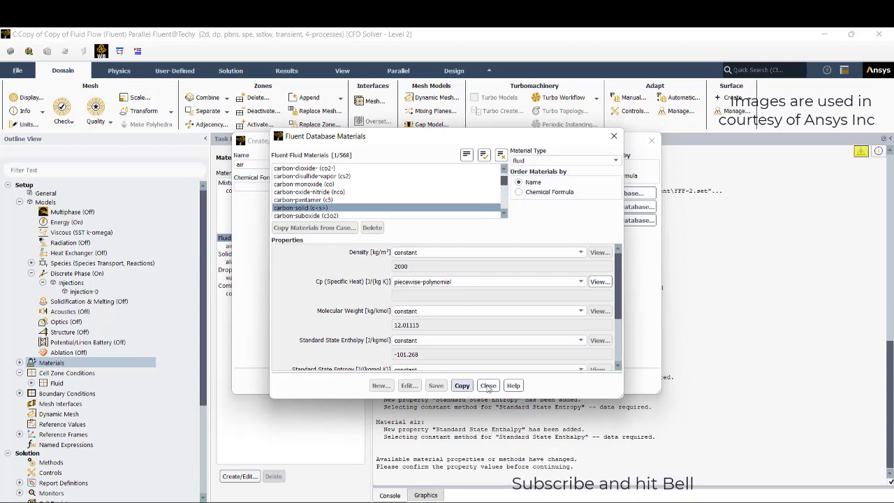
pyautogui.click(488, 386)
pyautogui.moveTo(256, 187); pyautogui.dragTo(236, 189)
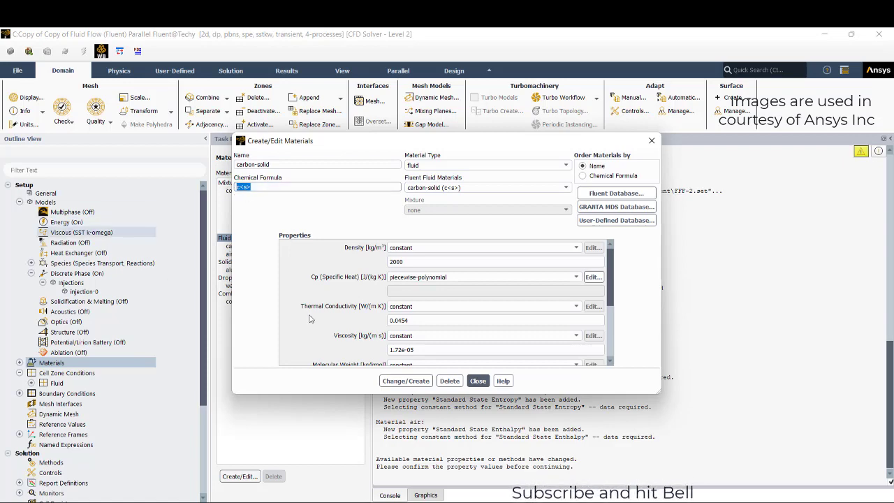
pyautogui.click(406, 381)
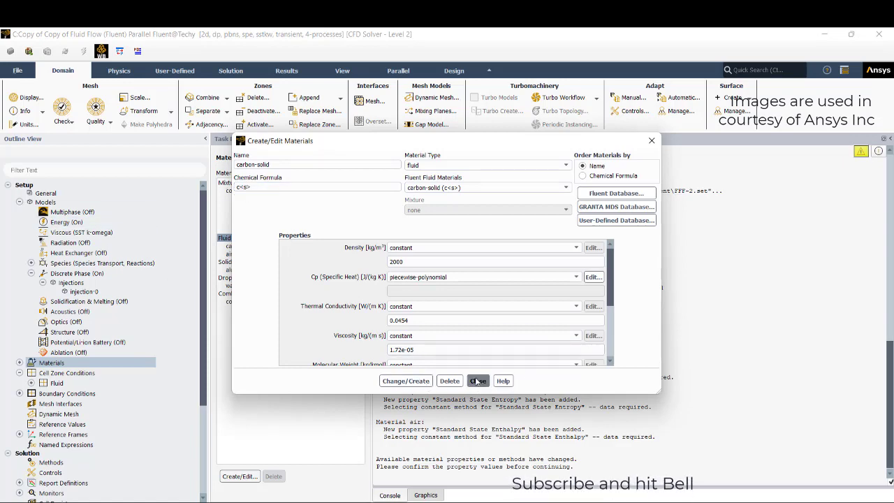
pyautogui.click(477, 381)
# Add carbon-solid (c<s>) to the coal-volatiles-air mixture's selected solid species and apply the change
pyautogui.doubleClick(349, 190)
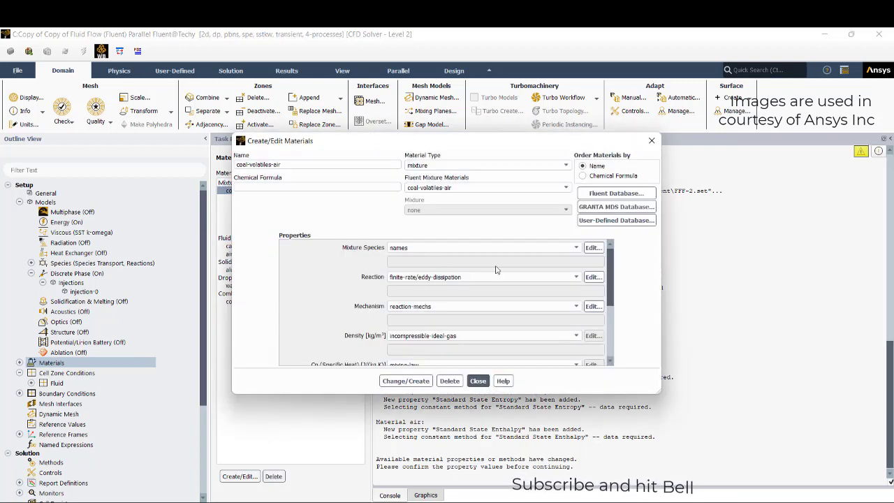
pyautogui.click(592, 247)
pyautogui.click(241, 310)
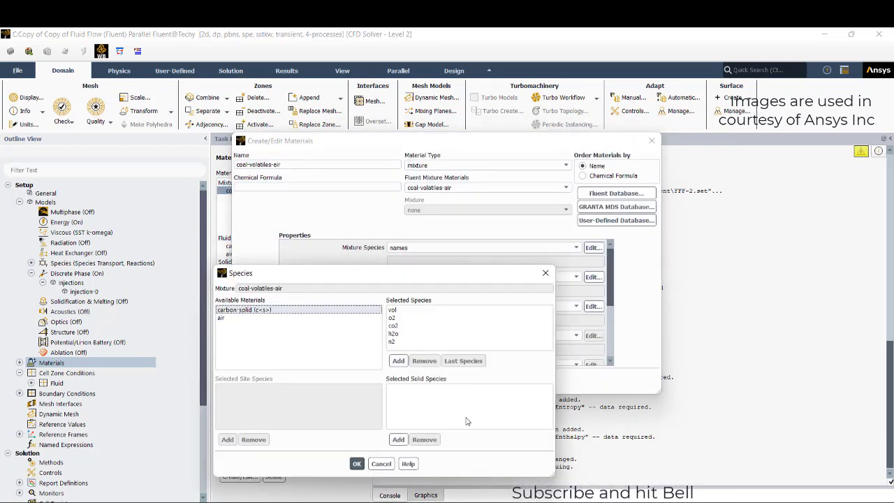
pyautogui.click(398, 439)
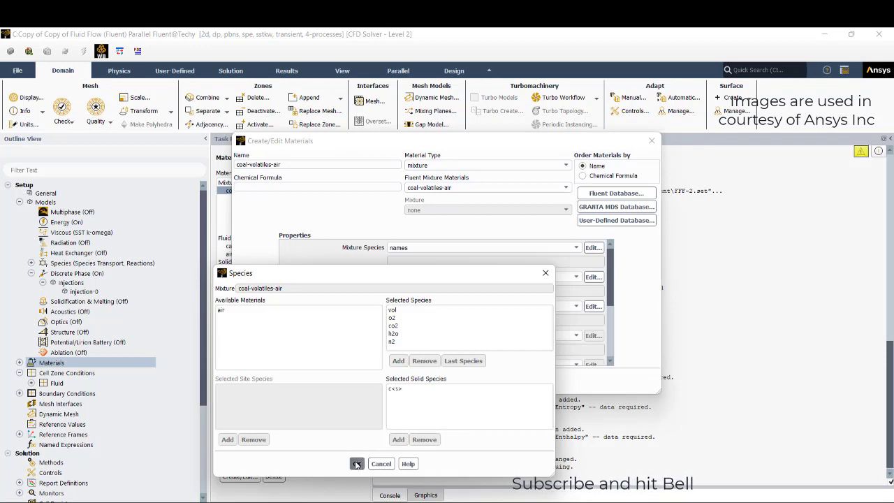
pyautogui.click(356, 463)
pyautogui.click(405, 381)
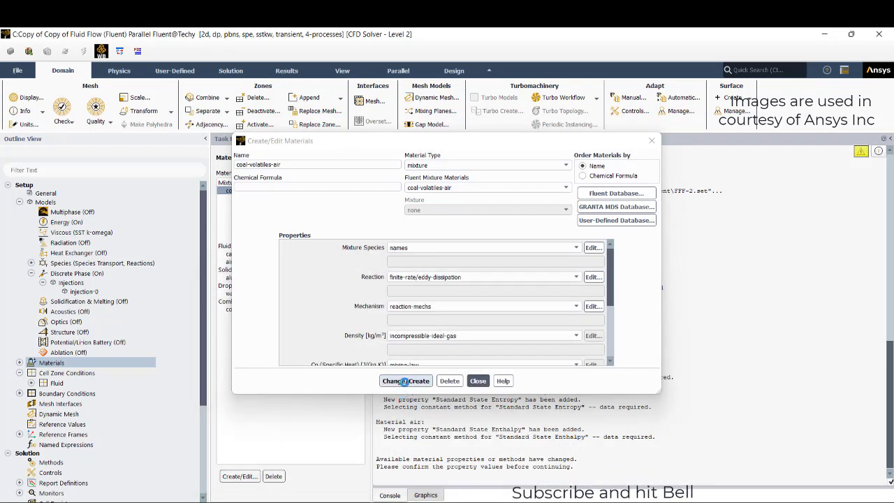
pyautogui.click(482, 383)
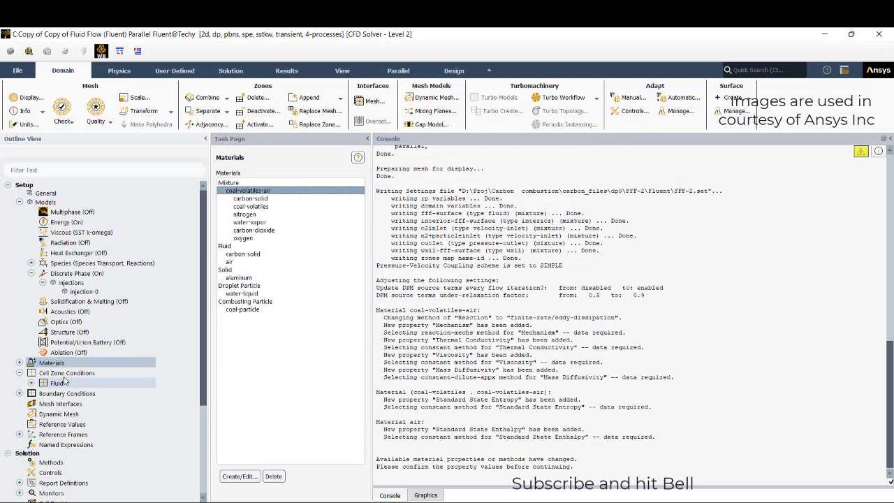
# Set the coal-particle combustion model to multiple-surface-reactions
pyautogui.click(20, 362)
pyautogui.doubleClick(70, 415)
pyautogui.doubleClick(67, 426)
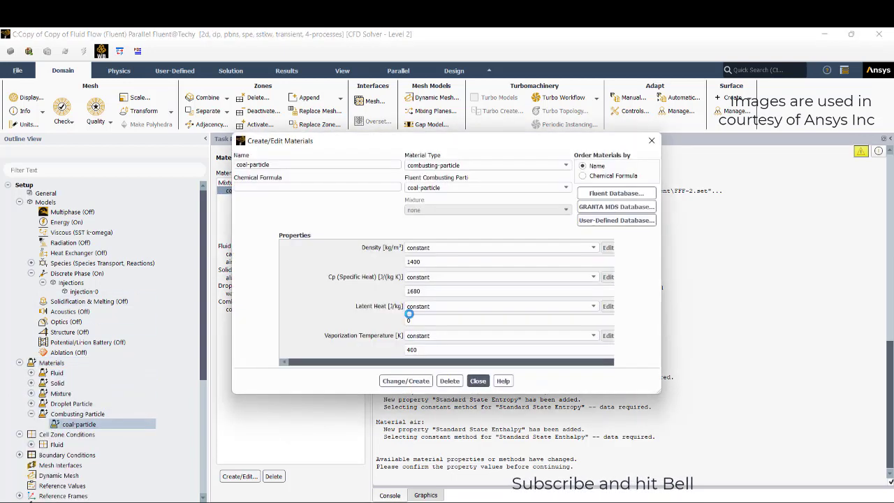
pyautogui.scroll(-10, 552, 328)
pyautogui.scroll(-3, 549, 337)
pyautogui.click(563, 344)
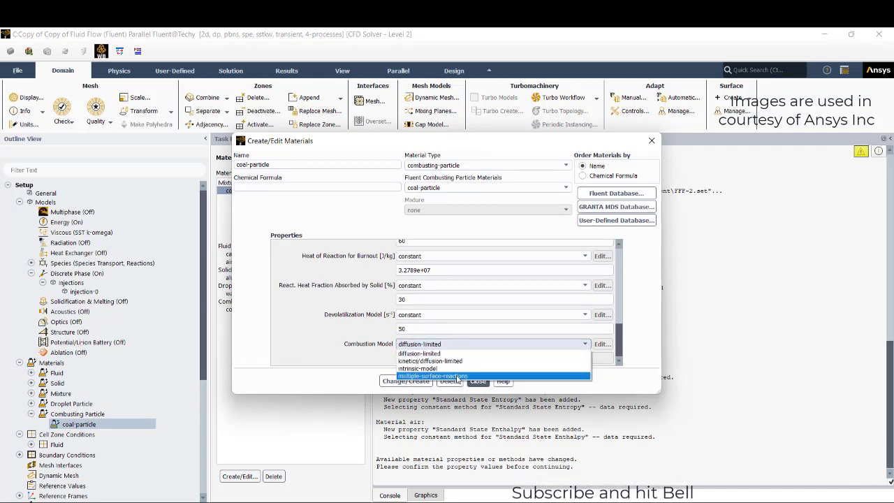
pyautogui.click(457, 376)
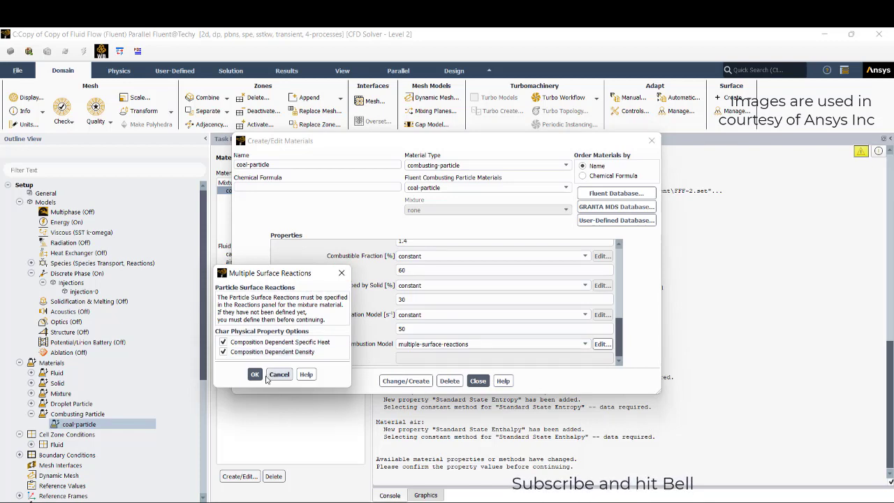
pyautogui.click(255, 374)
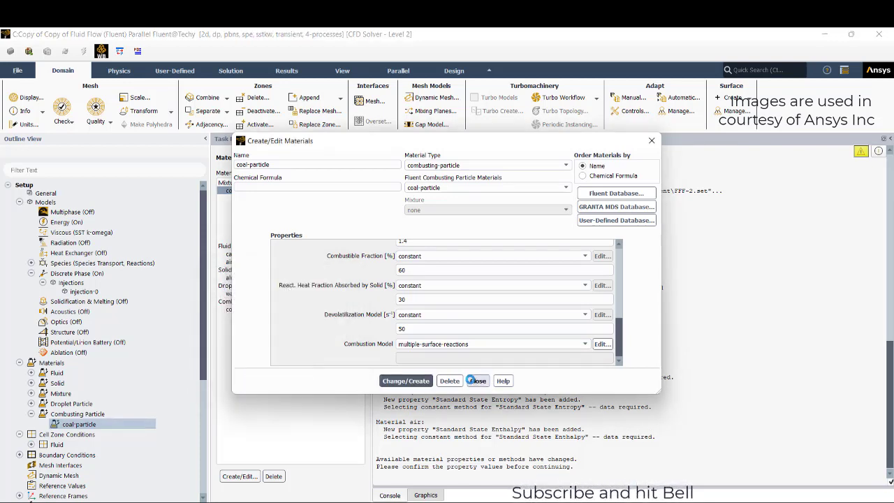
pyautogui.click(478, 381)
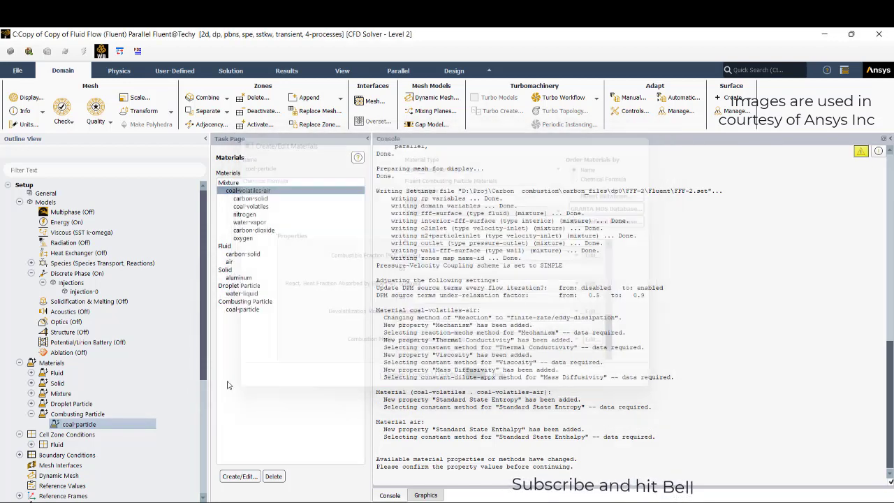
# Give injection-0 a c<s> surface-reaction species mass fraction of 1
pyautogui.click(85, 292)
pyautogui.doubleClick(85, 292)
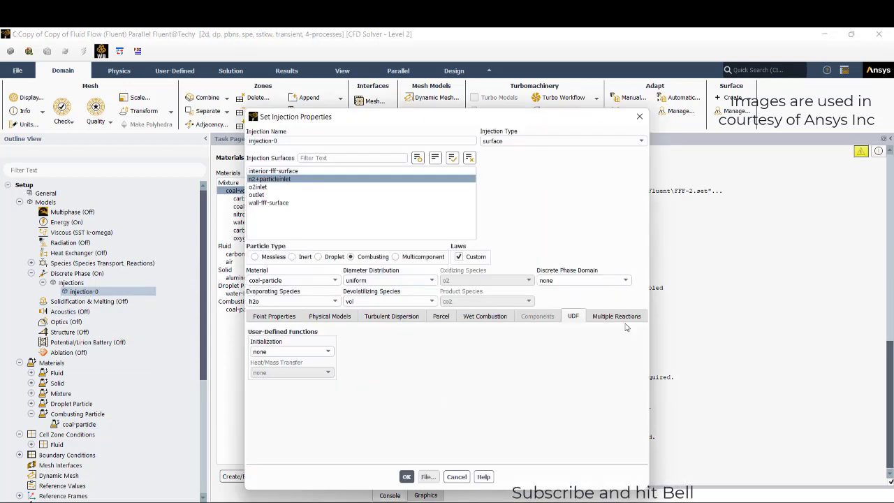
pyautogui.click(616, 316)
pyautogui.click(590, 353)
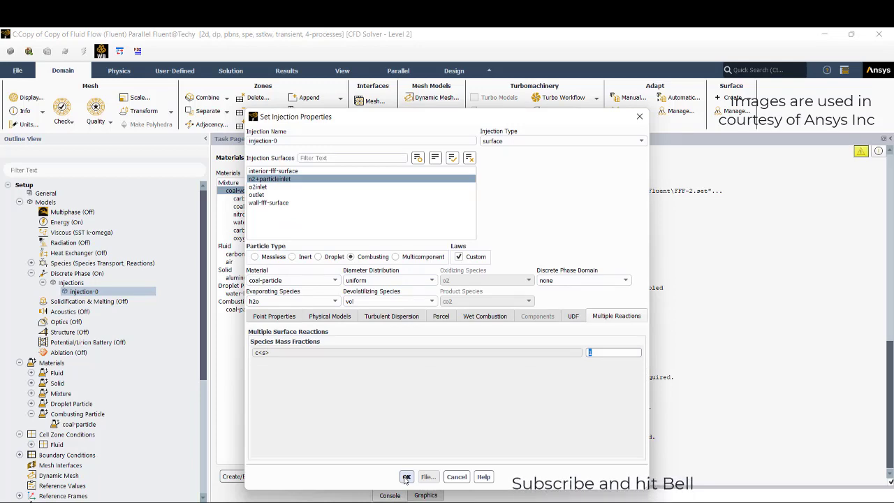
pyautogui.click(406, 478)
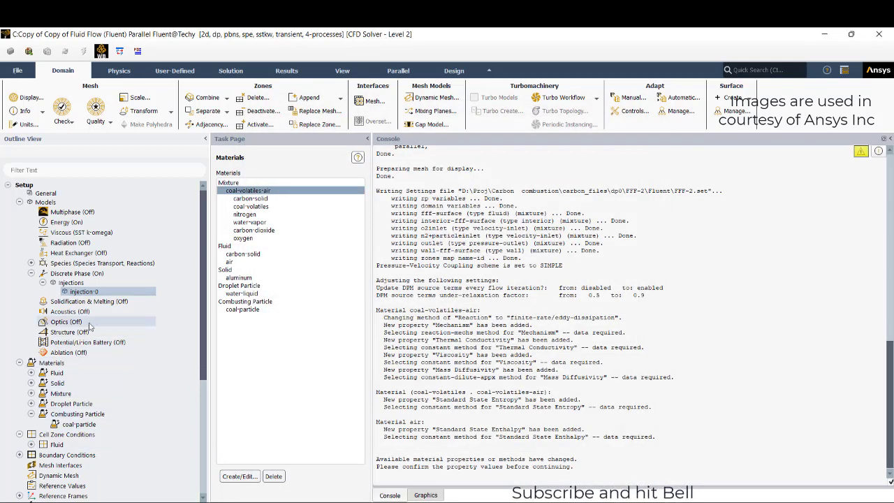
# Open the coal-volatiles-air mixture's reaction definitions through the Species model
pyautogui.click(31, 264)
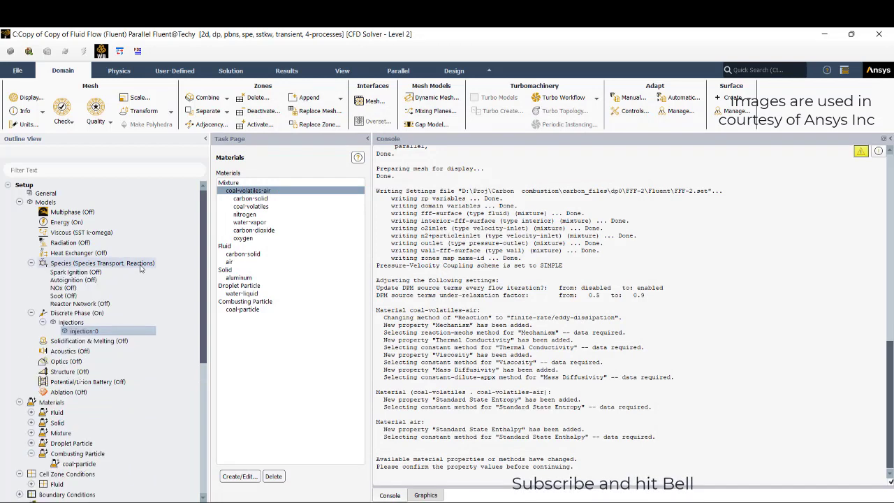
pyautogui.doubleClick(140, 266)
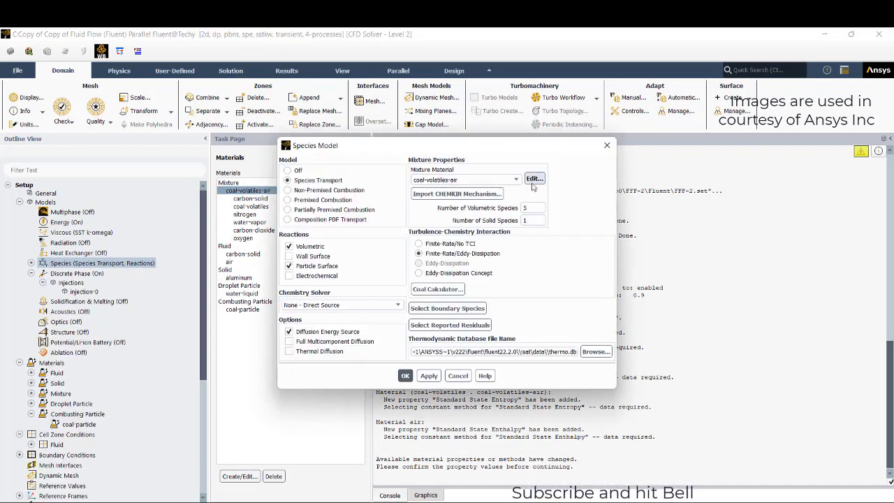
pyautogui.click(534, 179)
pyautogui.scroll(3, 513, 372)
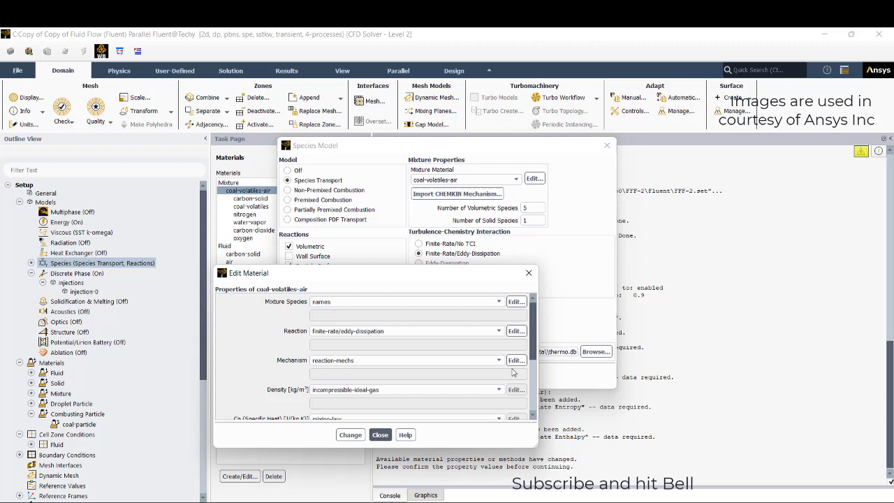
pyautogui.click(515, 332)
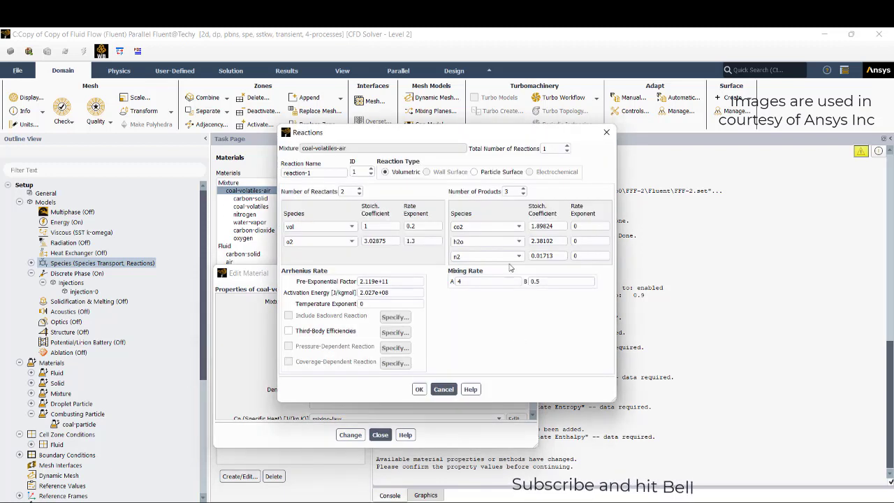
# Add reaction-2 as a particle surface reaction: c<s> + o2 → co2
pyautogui.click(568, 147)
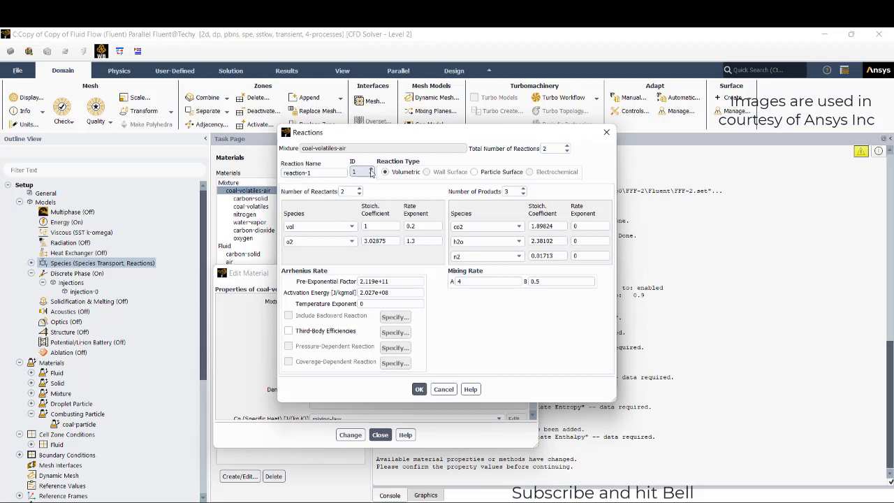
pyautogui.click(474, 172)
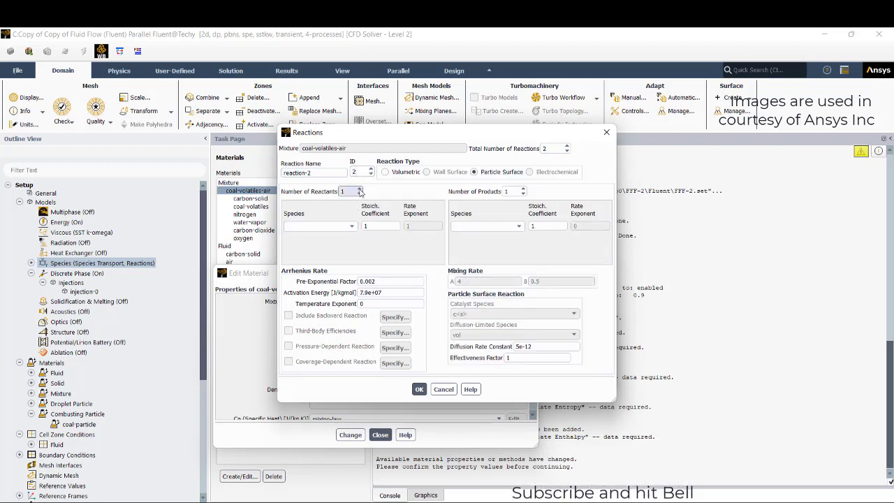
pyautogui.click(351, 226)
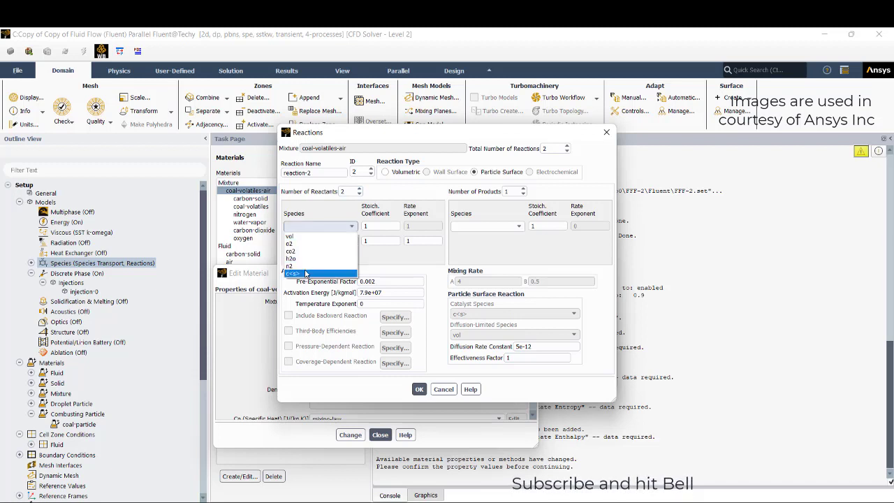
pyautogui.click(328, 268)
pyautogui.click(352, 240)
pyautogui.click(339, 258)
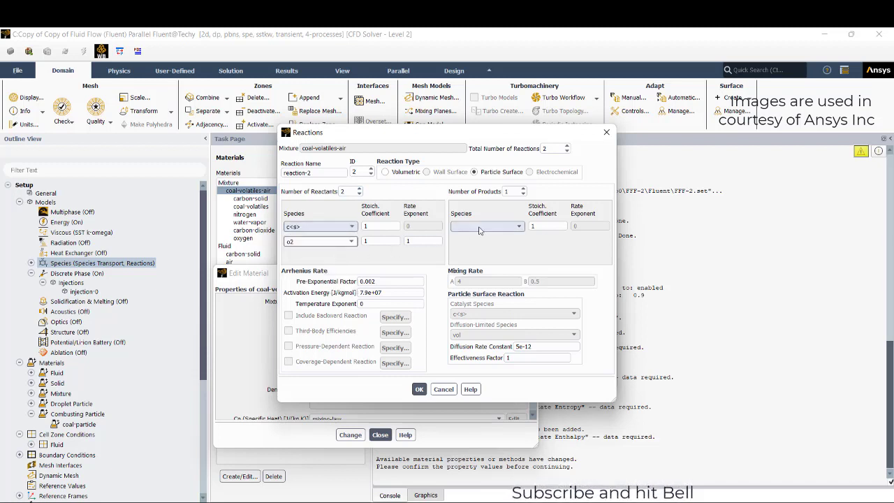
pyautogui.click(482, 226)
pyautogui.click(463, 251)
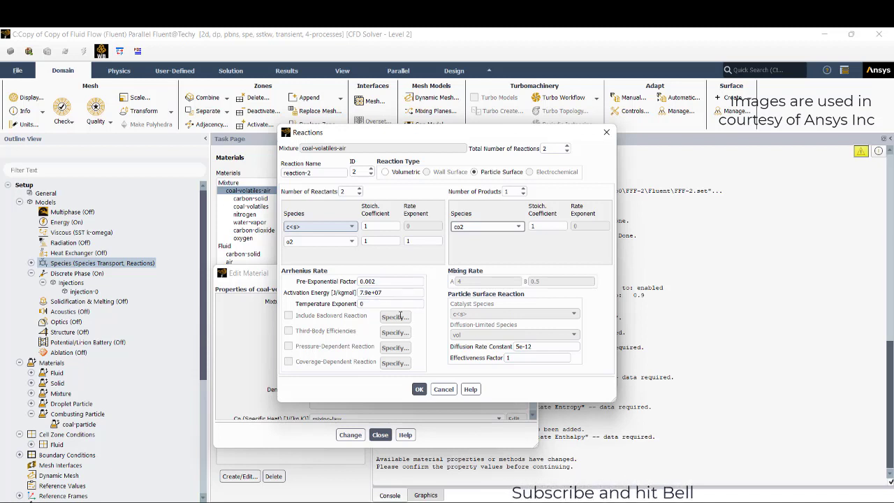
pyautogui.click(420, 390)
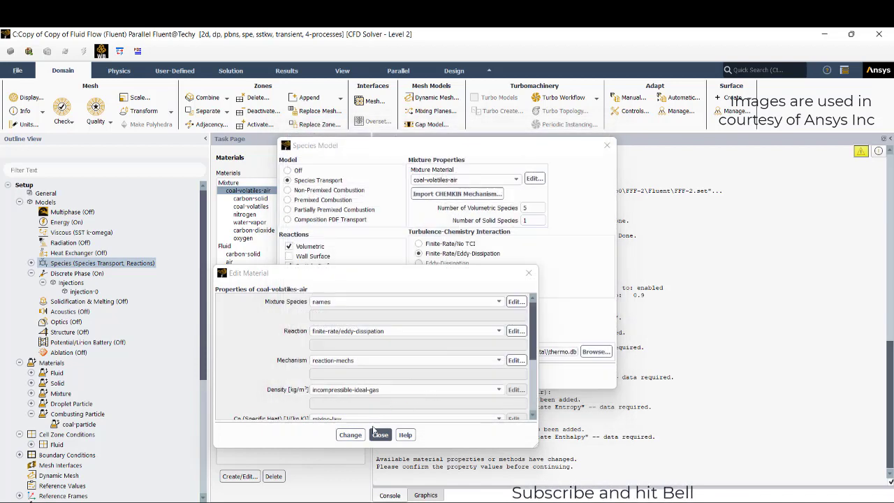
# Close the material editor, apply and close the Species model, then go to Boundary Conditions
pyautogui.click(380, 434)
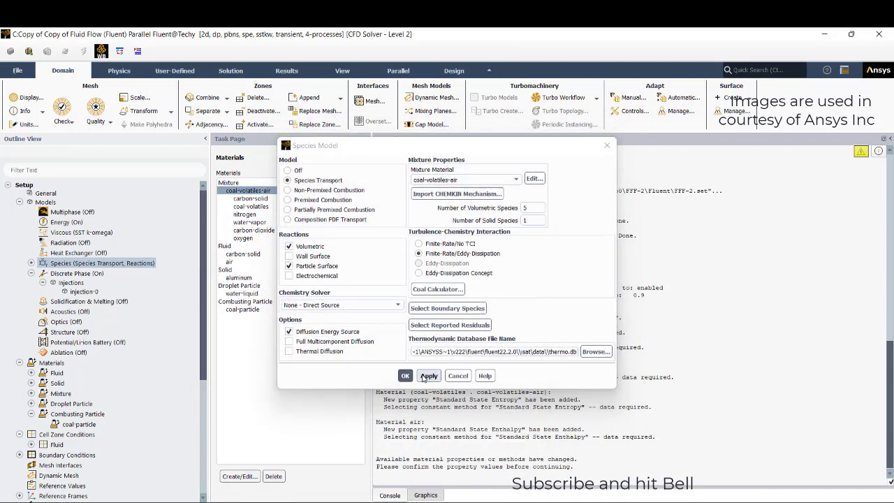
pyautogui.click(427, 376)
pyautogui.click(405, 376)
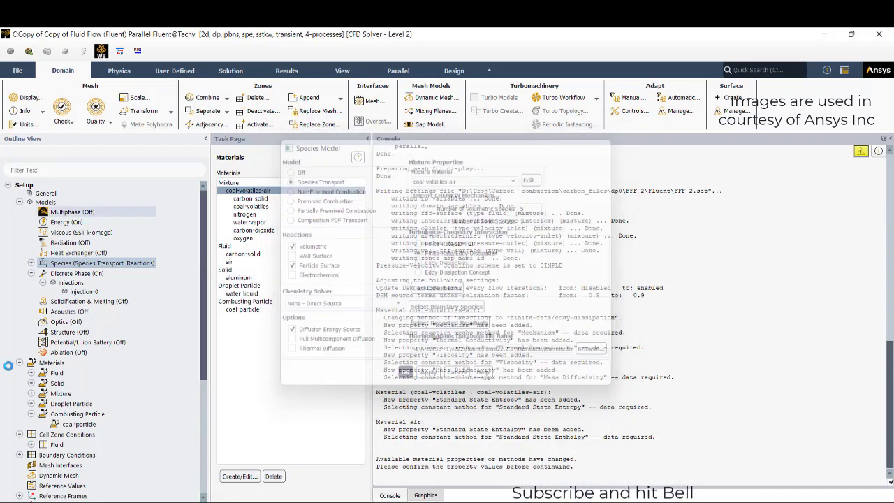
pyautogui.scroll(-4, 70, 363)
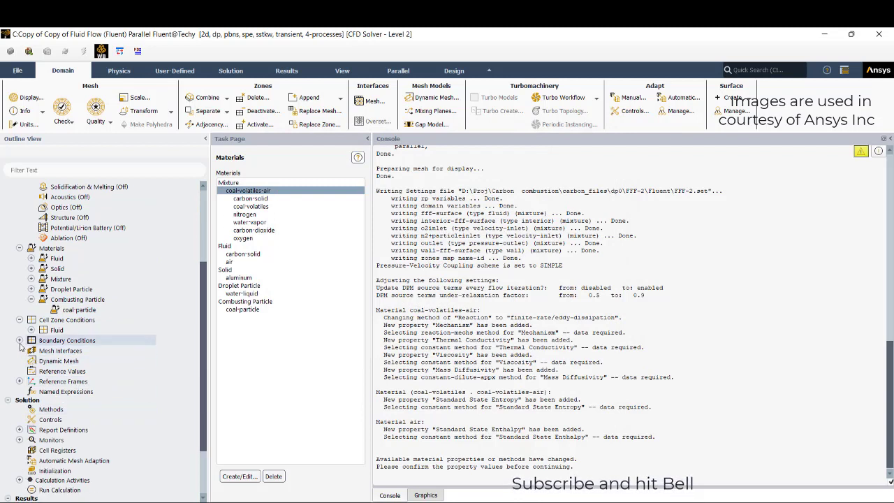
pyautogui.click(66, 340)
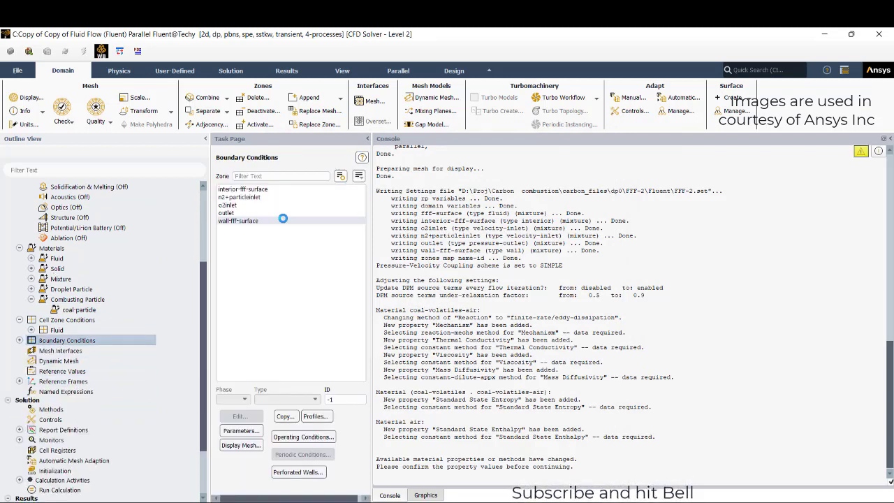
# Make n2+particleinlet a mass-flow inlet at 0.00025 kg/s and 330 K, reviewing its species fractions
pyautogui.click(237, 197)
pyautogui.click(305, 400)
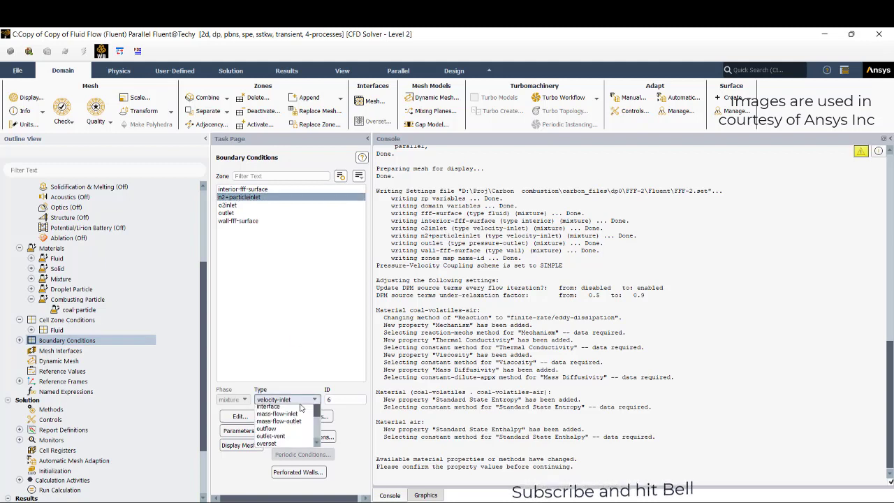
pyautogui.click(277, 409)
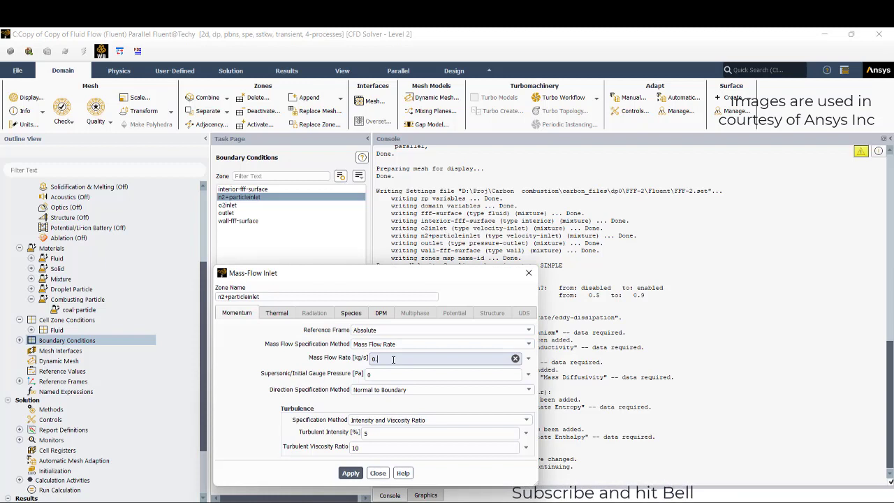
pyautogui.click(283, 316)
pyautogui.doubleClick(286, 331)
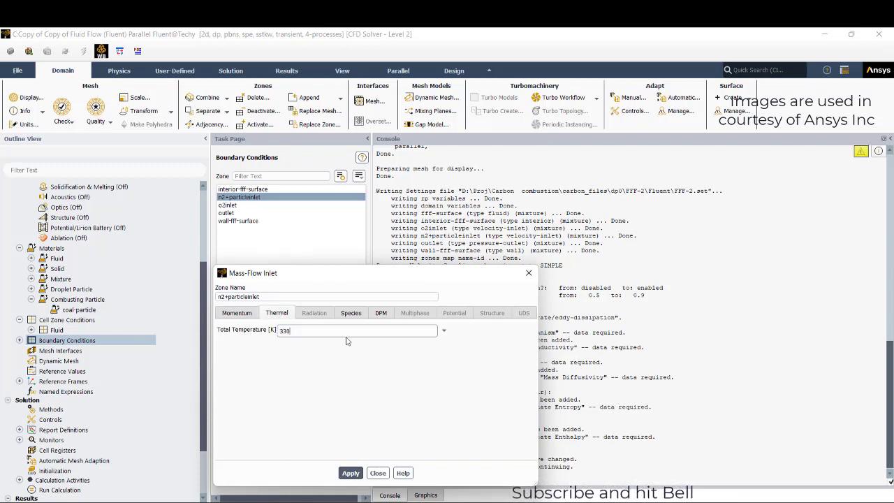
pyautogui.click(351, 314)
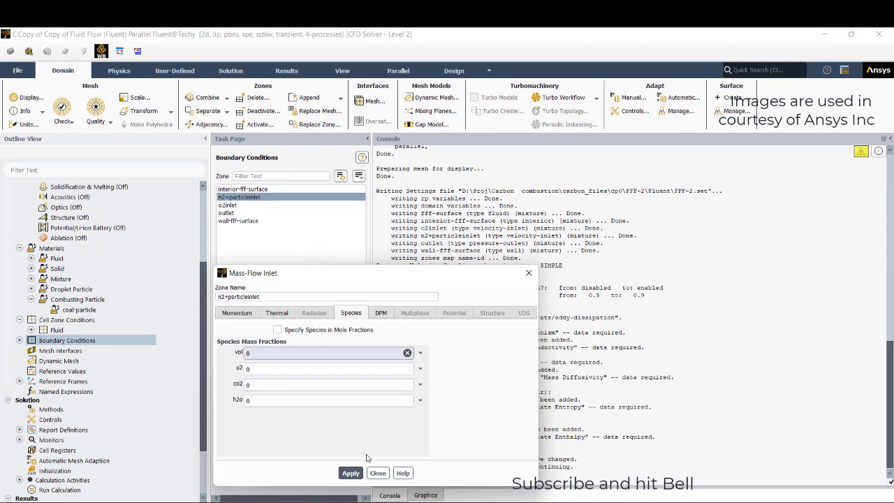
pyautogui.click(350, 473)
pyautogui.click(377, 473)
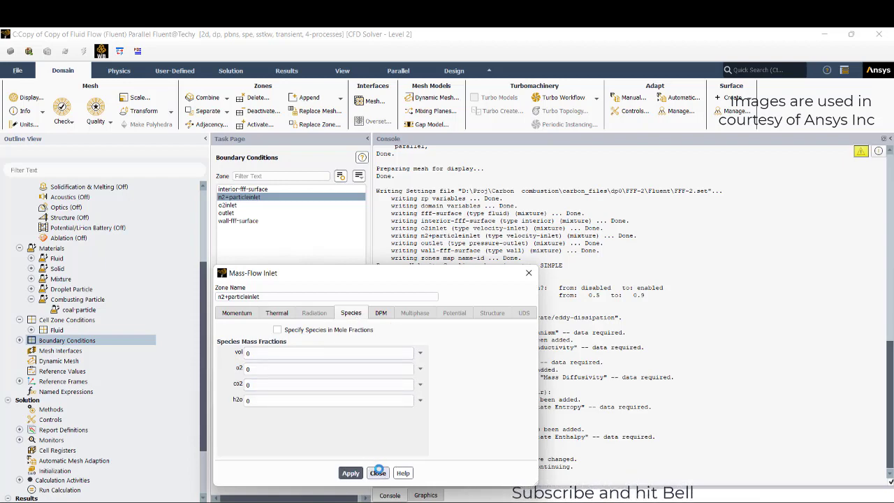
# Make o2inlet a 0.0001 kg/s mass-flow inlet with an o2 mass fraction of 1
pyautogui.click(228, 205)
pyautogui.click(285, 399)
pyautogui.scroll(3, 285, 412)
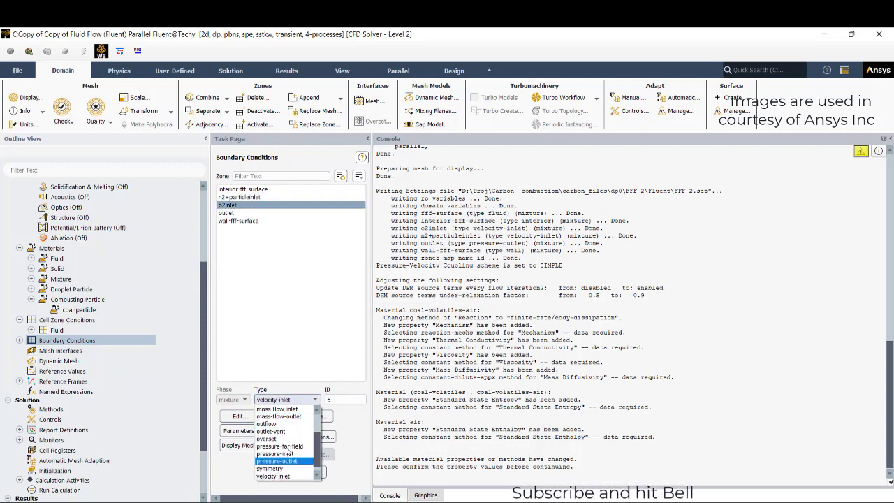
pyautogui.click(285, 416)
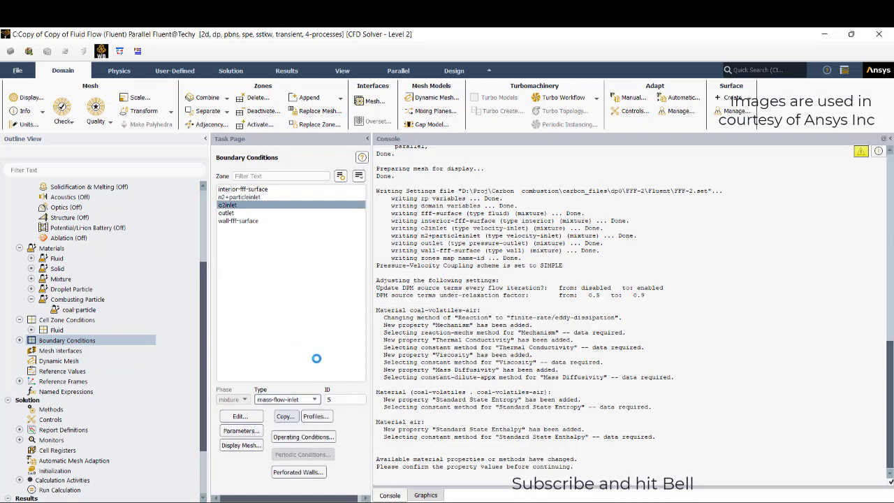
pyautogui.click(381, 359)
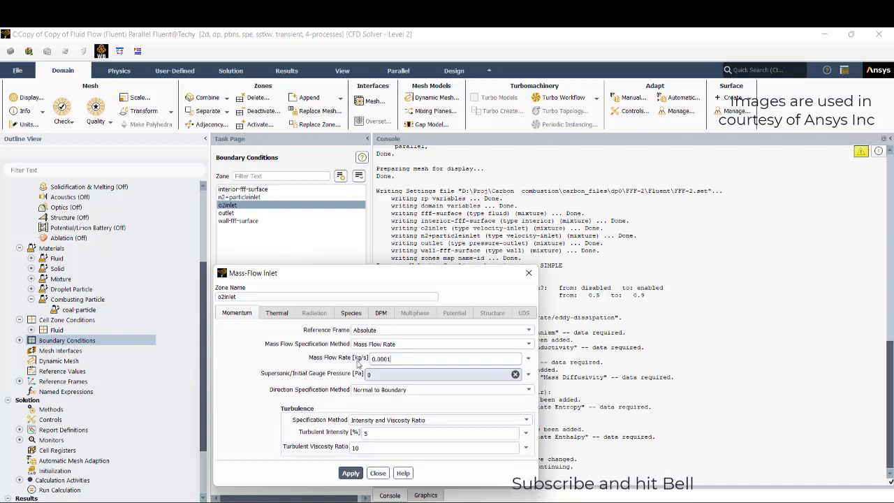
pyautogui.click(277, 312)
pyautogui.write('2000')
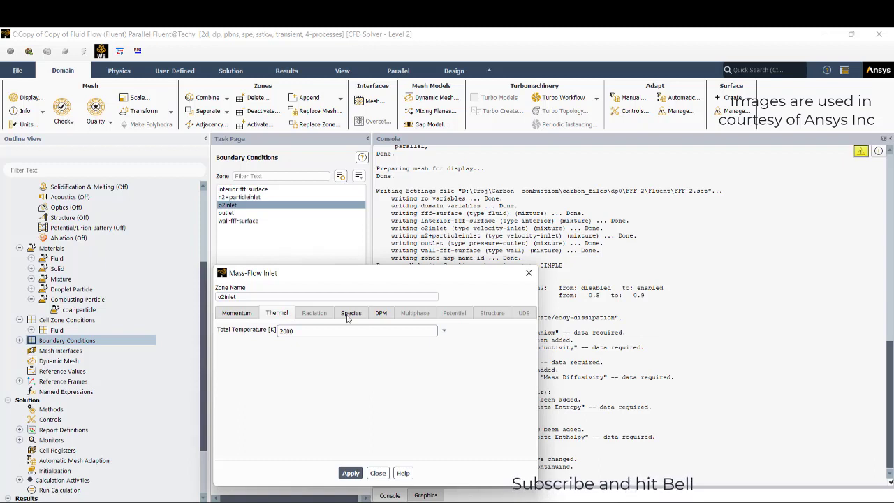
pyautogui.click(351, 313)
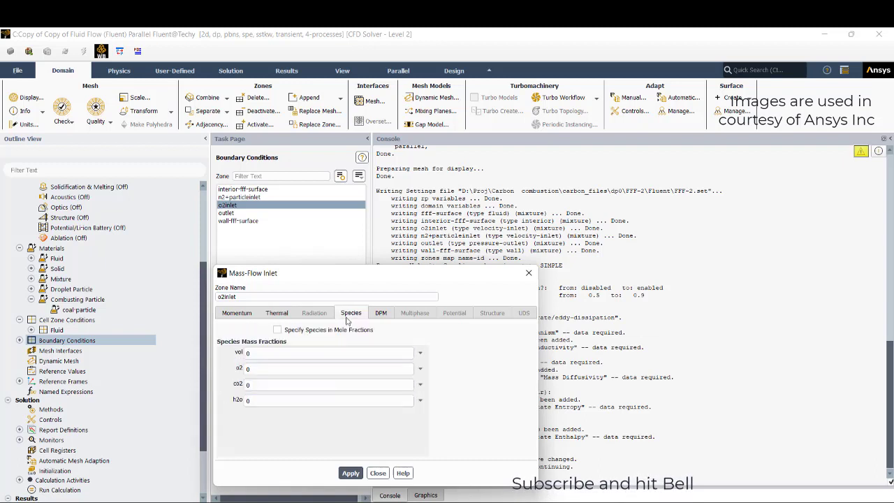
pyautogui.click(255, 368)
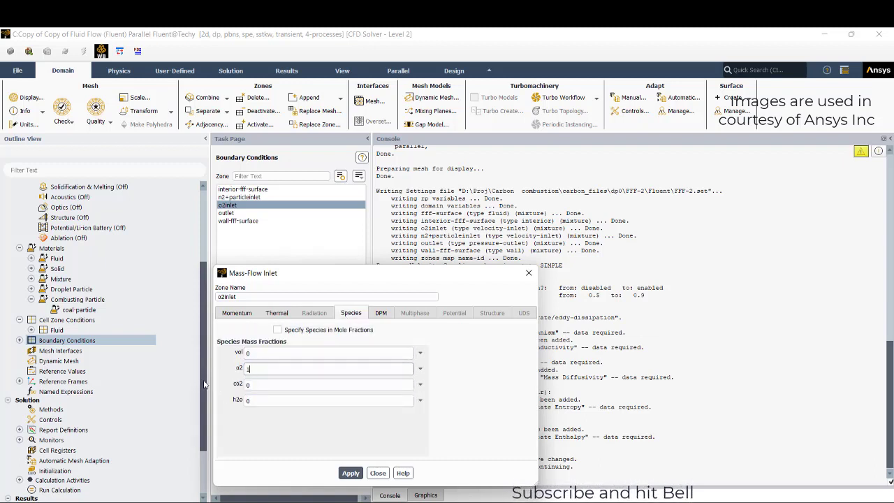
pyautogui.write('1')
pyautogui.click(351, 473)
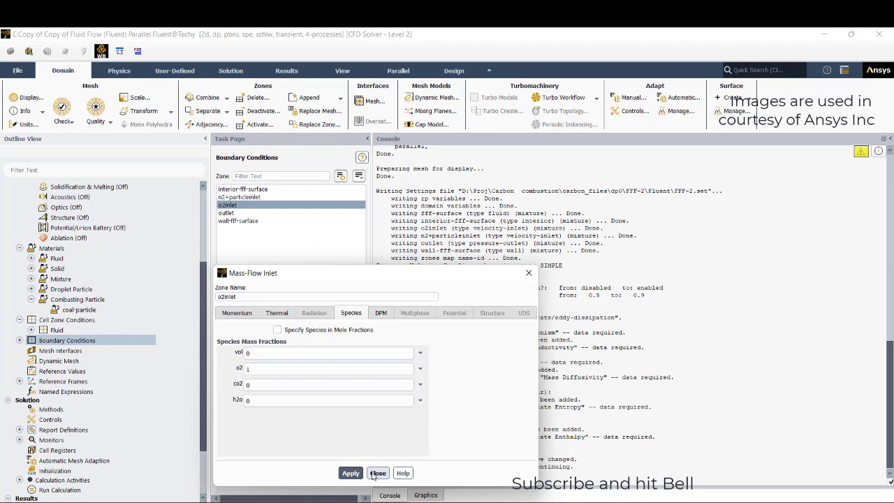
pyautogui.click(377, 473)
pyautogui.click(20, 340)
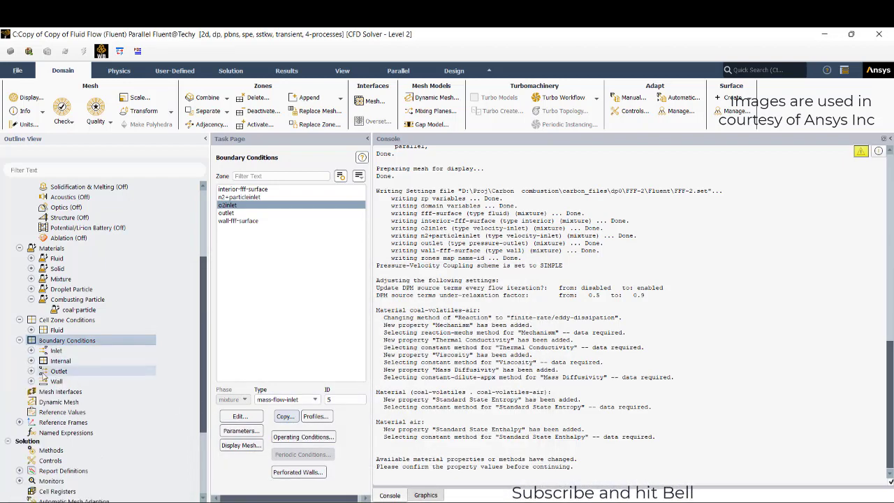
# Inspect wall-fff-surface's DPM conditions, confirming a reflect boundary, then close the Wall dialog
pyautogui.click(30, 381)
pyautogui.doubleClick(91, 391)
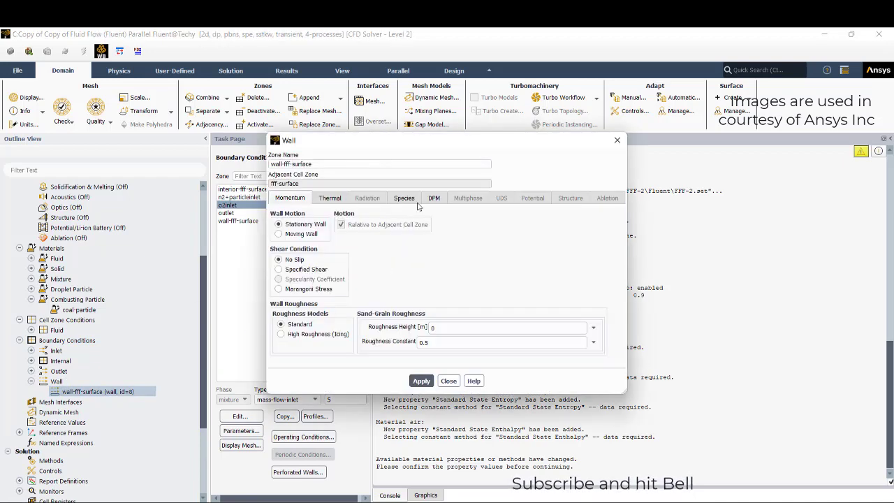
pyautogui.click(433, 199)
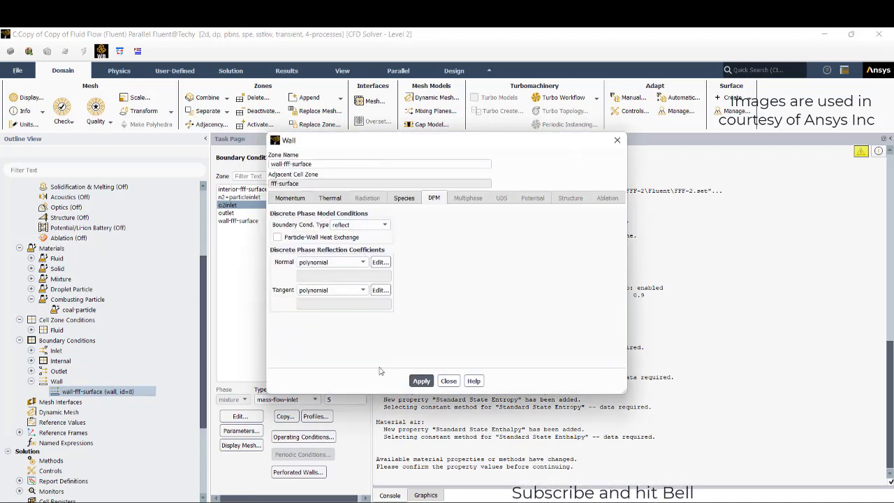
pyautogui.click(448, 381)
pyautogui.scroll(-4, 49, 419)
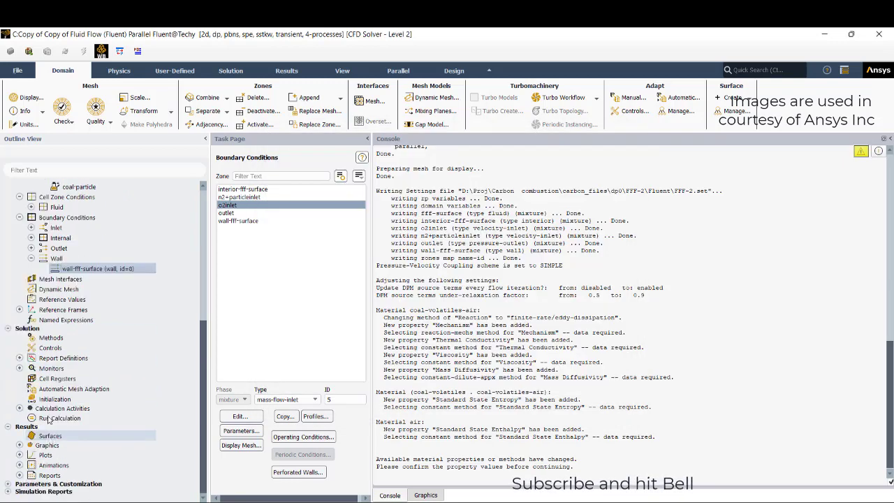
# Initialize the solution with a temperature of 2000 K, then go to Run Calculation
pyautogui.click(55, 399)
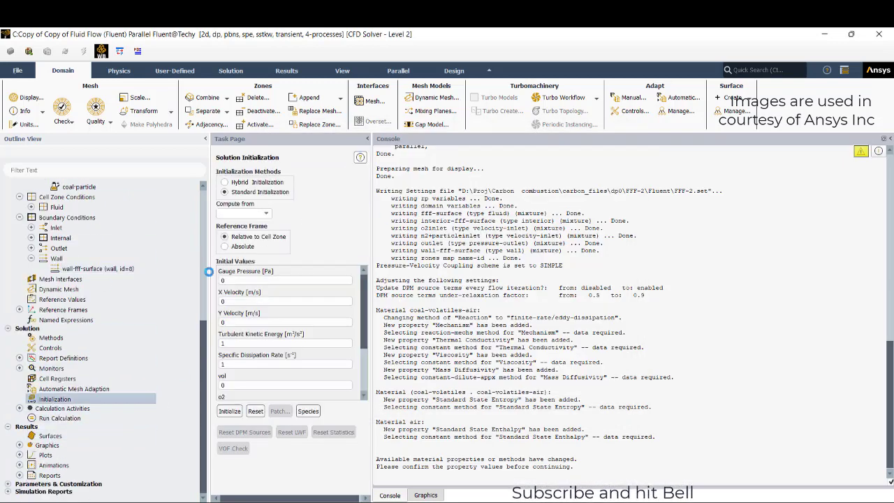
pyautogui.scroll(-3, 276, 356)
pyautogui.click(234, 393)
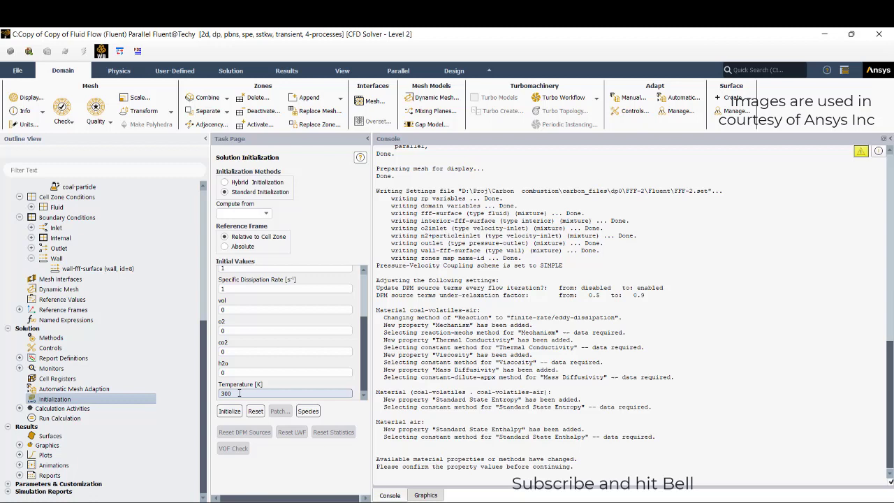
pyautogui.write('2000')
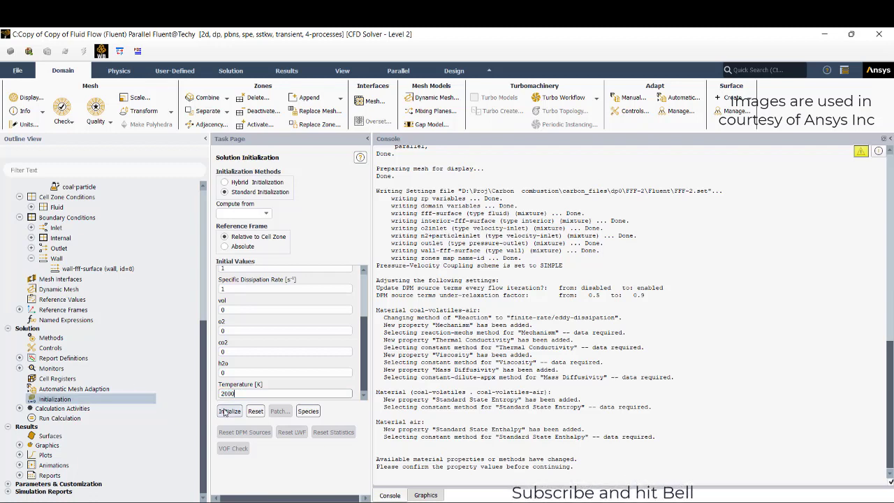
pyautogui.click(230, 412)
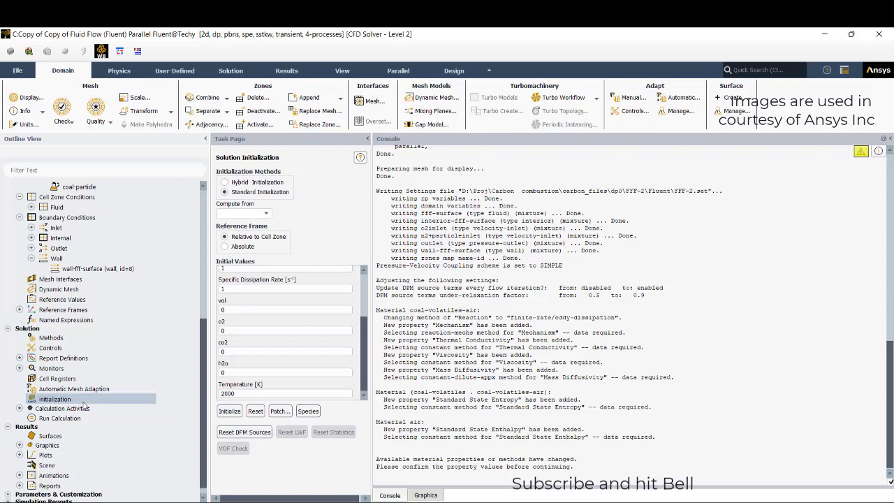
pyautogui.click(65, 419)
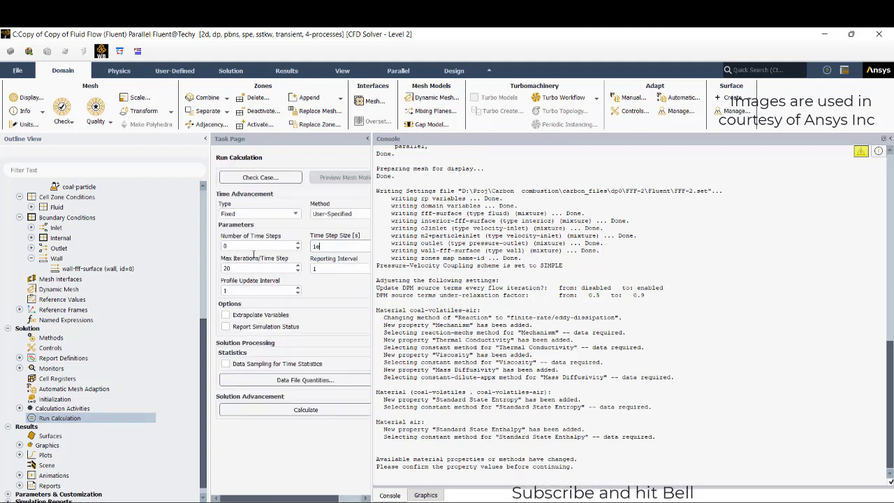
# Set 2000 time steps of 1e-4 s and start the transient calculation
pyautogui.doubleClick(259, 245)
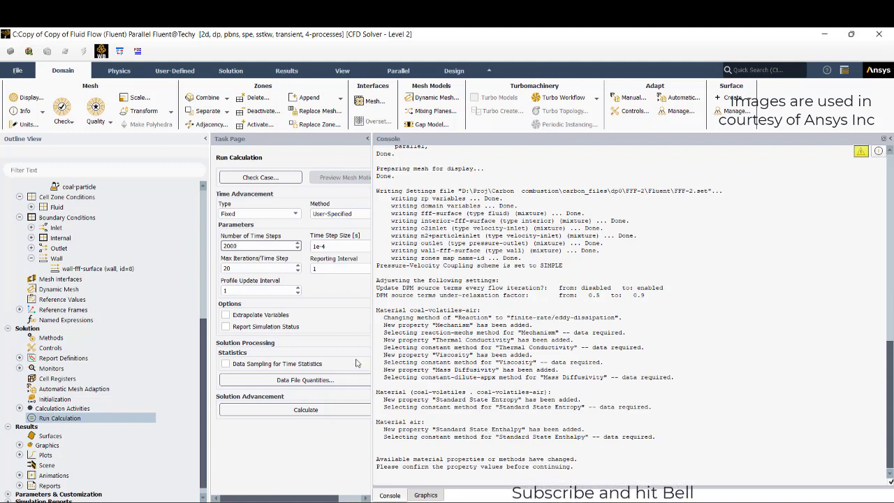
pyautogui.click(347, 411)
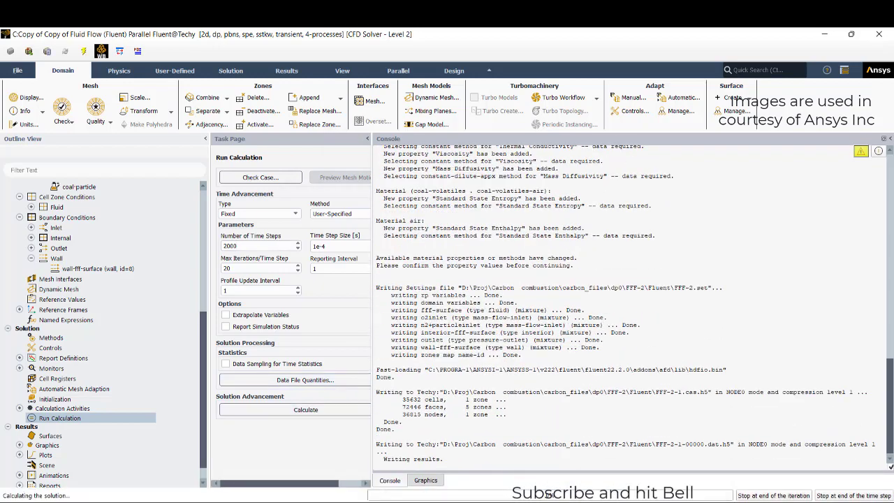
# Open the saved particle-tracks-1 definition under Results > Graphics > Particle Tracks
pyautogui.click(849, 455)
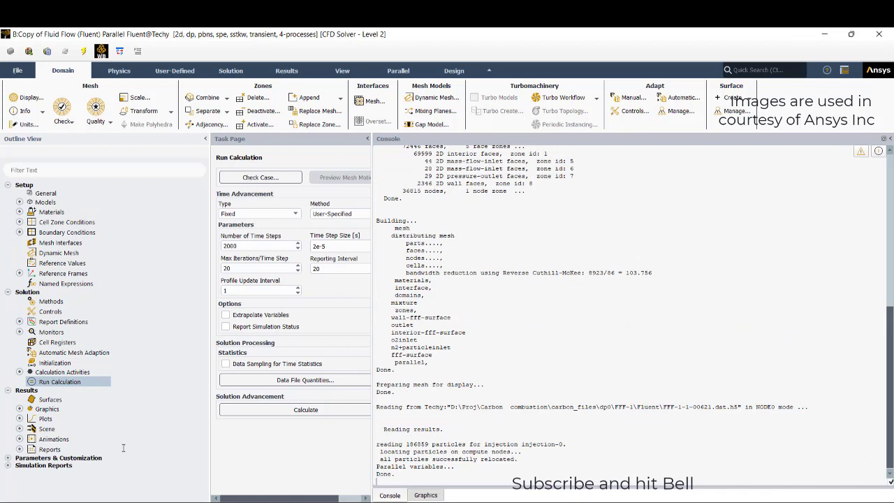
pyautogui.click(20, 409)
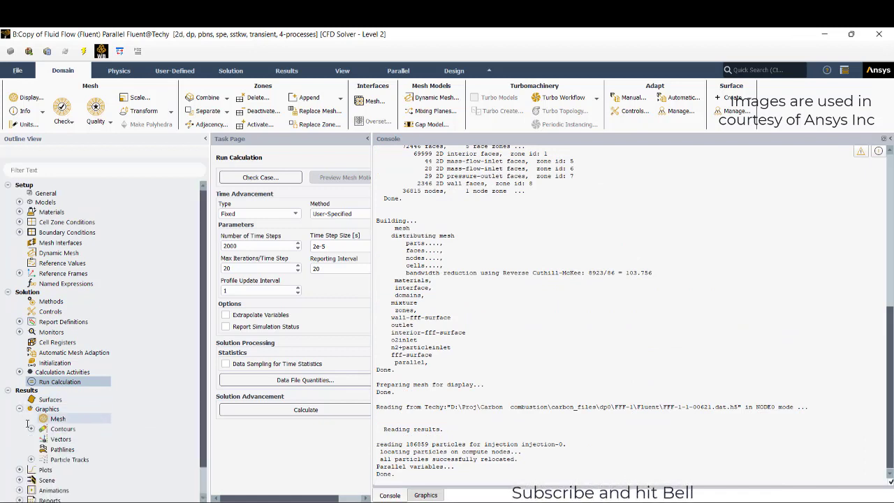
pyautogui.click(32, 429)
pyautogui.click(30, 479)
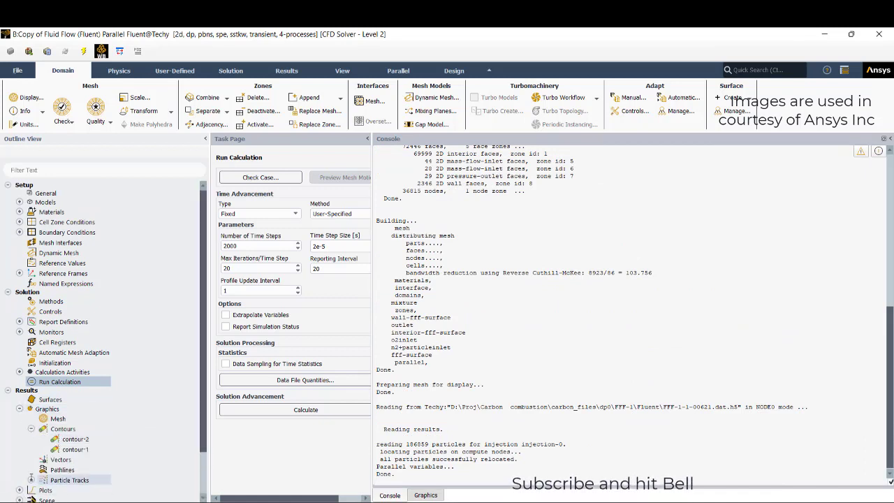
pyautogui.scroll(-2, 64, 448)
pyautogui.doubleClick(83, 434)
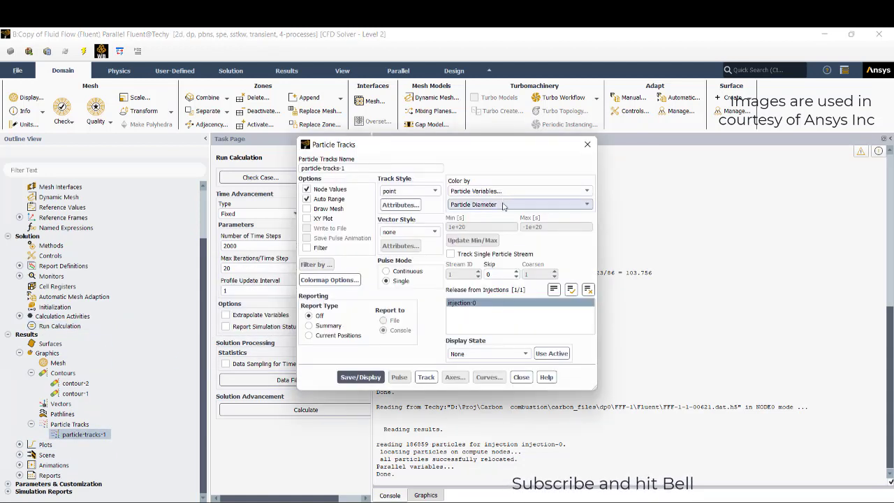
# Compute the injection-0 tracks and show them coloured by particle diameter
pyautogui.click(431, 378)
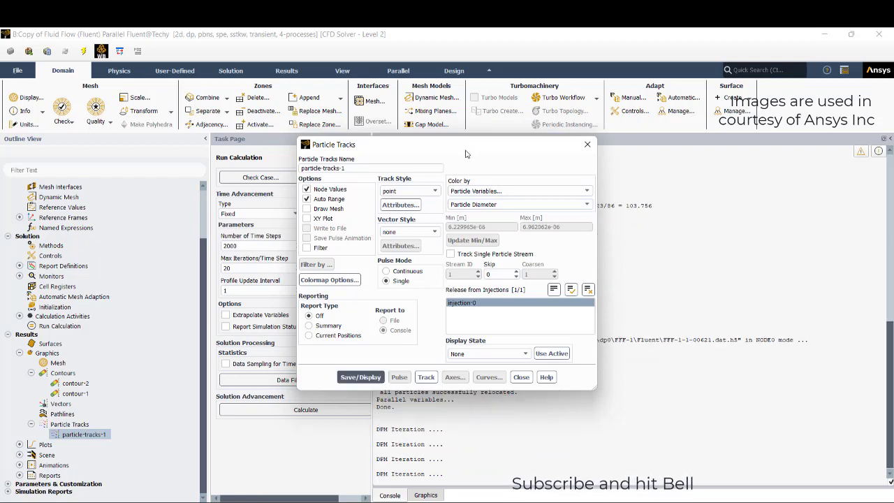
pyautogui.moveTo(466, 154); pyautogui.dragTo(250, 158)
pyautogui.click(426, 494)
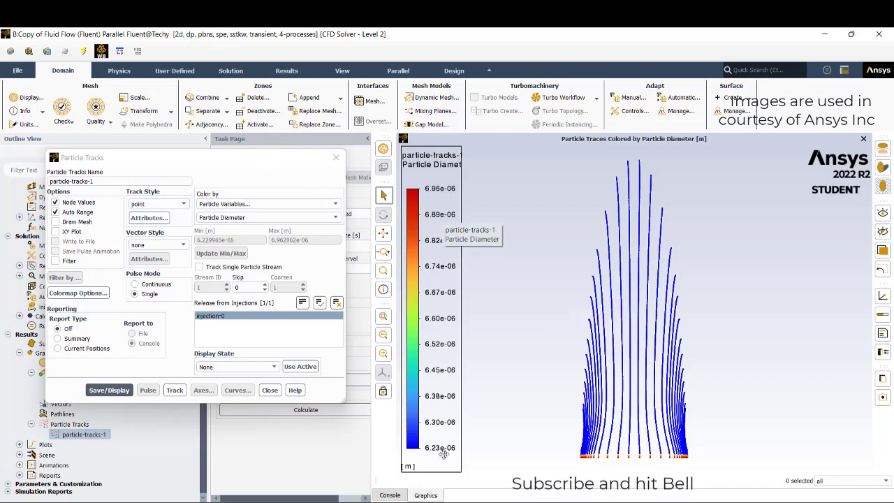
pyautogui.moveTo(205, 161); pyautogui.dragTo(430, 241)
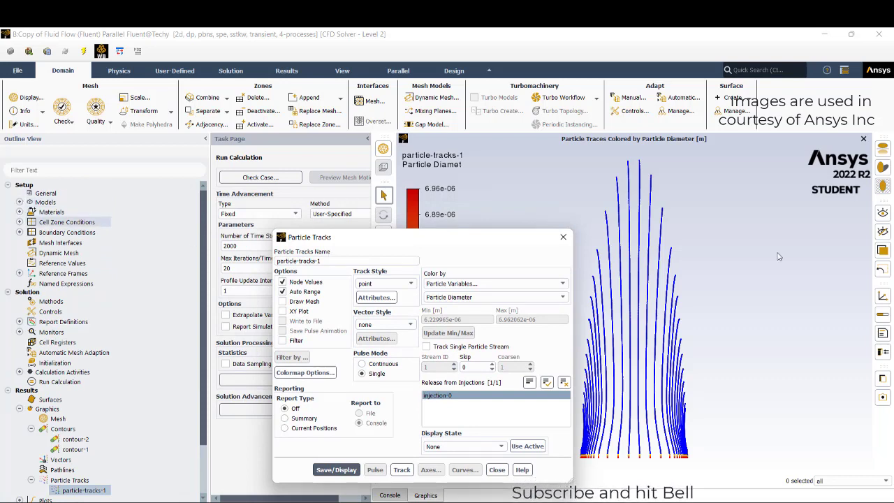
pyautogui.scroll(-3, 685, 266)
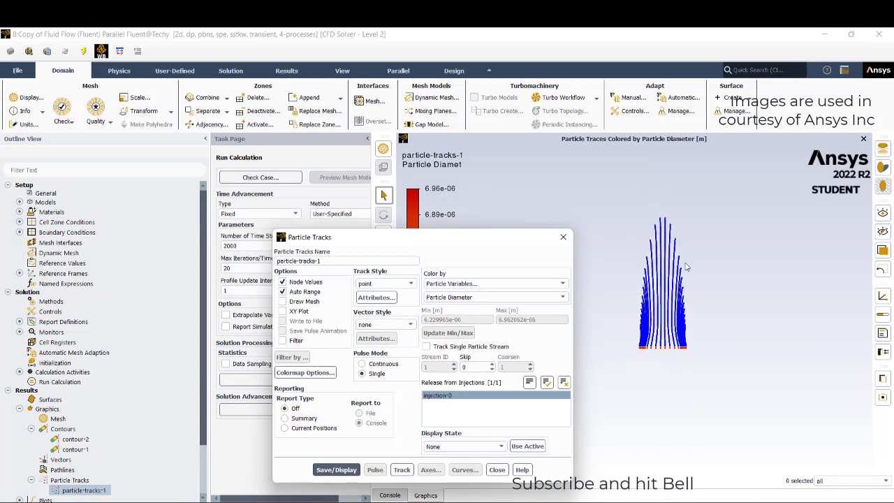
pyautogui.click(20, 201)
pyautogui.click(31, 273)
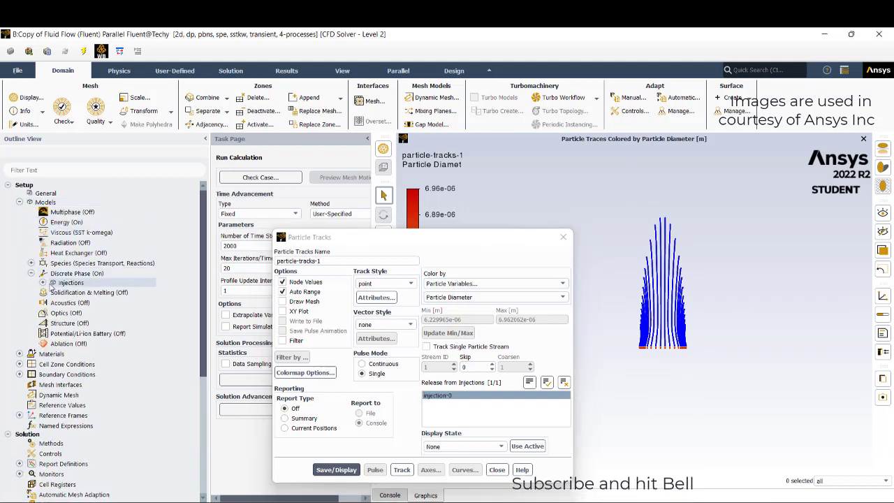
pyautogui.click(42, 283)
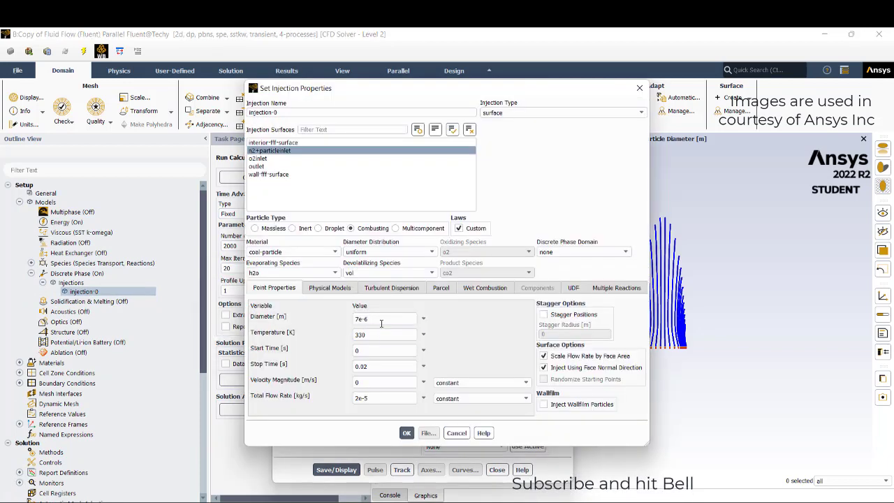
pyautogui.moveTo(377, 319); pyautogui.dragTo(335, 334)
pyautogui.click(370, 367)
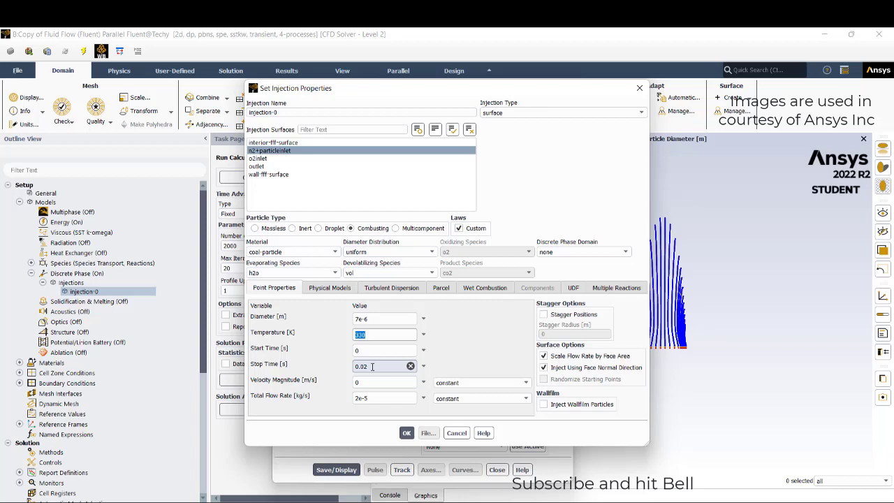
pyautogui.moveTo(372, 367); pyautogui.dragTo(342, 367)
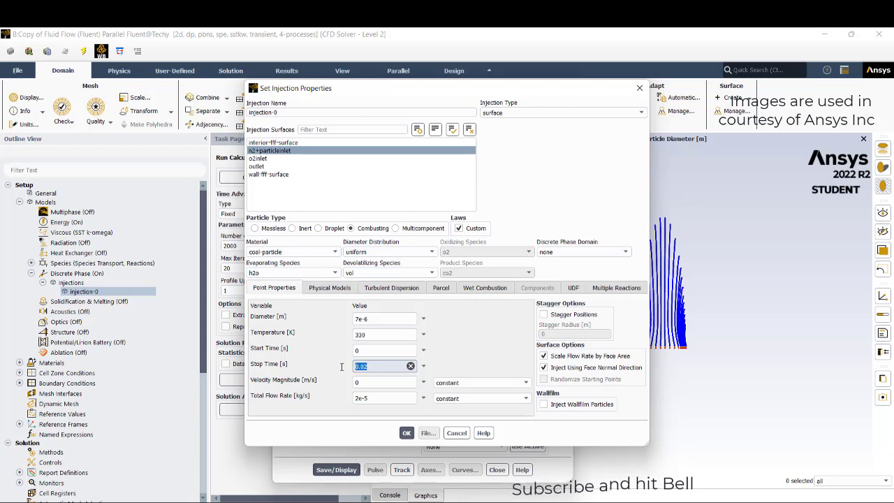
pyautogui.click(376, 396)
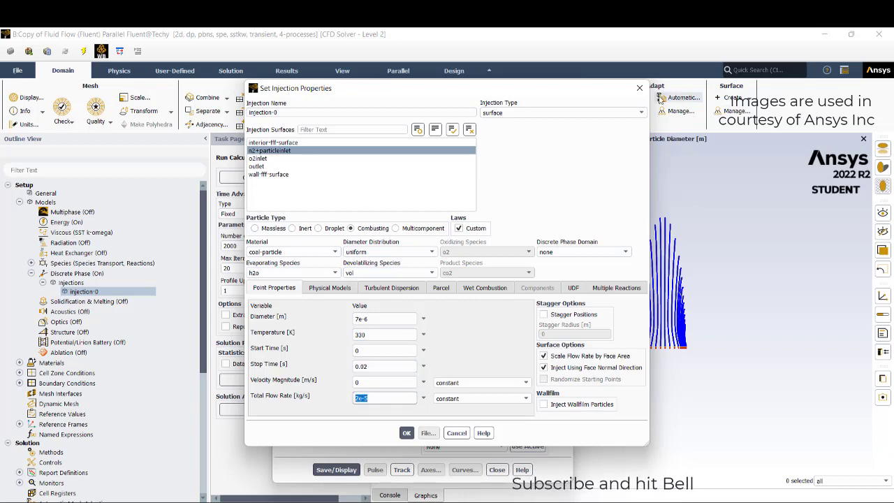
pyautogui.click(639, 88)
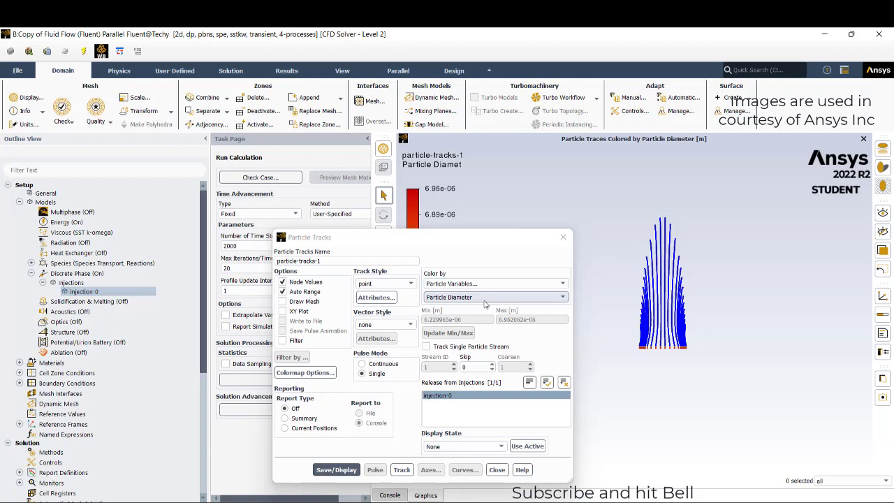
pyautogui.scroll(3, 654, 346)
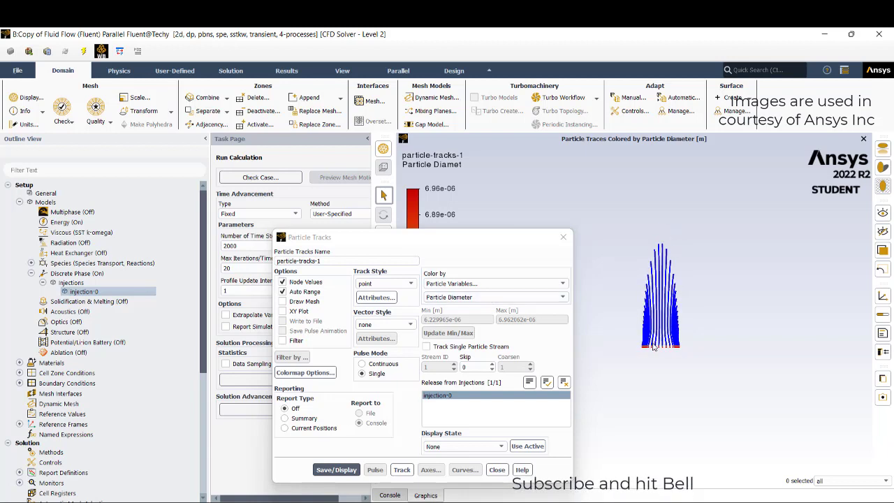
# Colour particle-tracks-1 by Particle Liquid Mass Fraction, then recompute and redisplay the tracks
pyautogui.scroll(2, 650, 351)
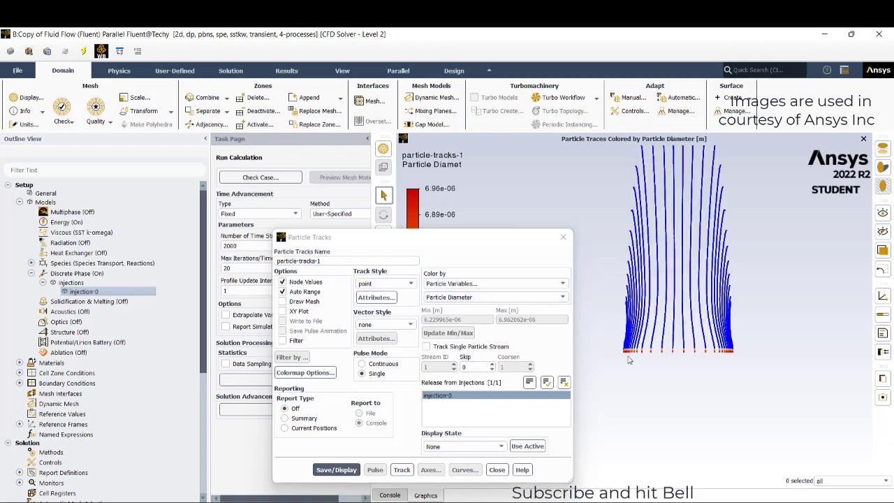
pyautogui.moveTo(498, 246); pyautogui.dragTo(389, 255)
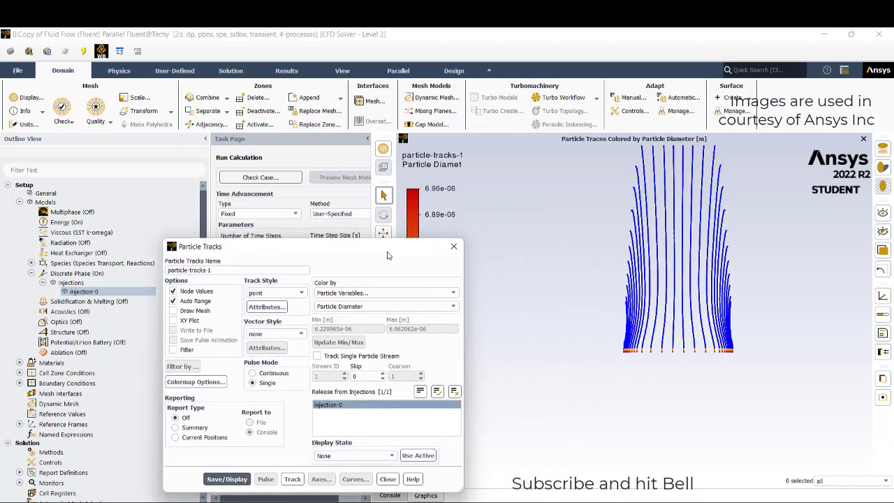
pyautogui.click(446, 294)
pyautogui.click(447, 294)
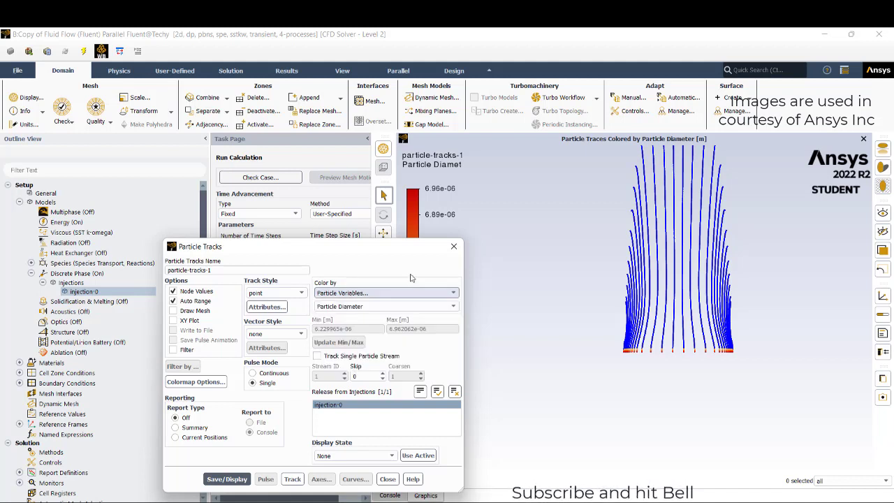
pyautogui.click(452, 306)
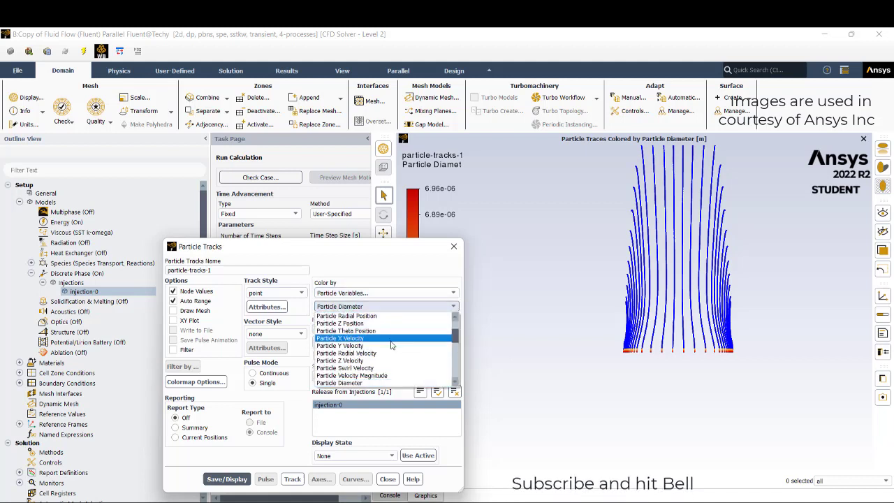
pyautogui.scroll(1, 391, 345)
pyautogui.scroll(-1, 379, 358)
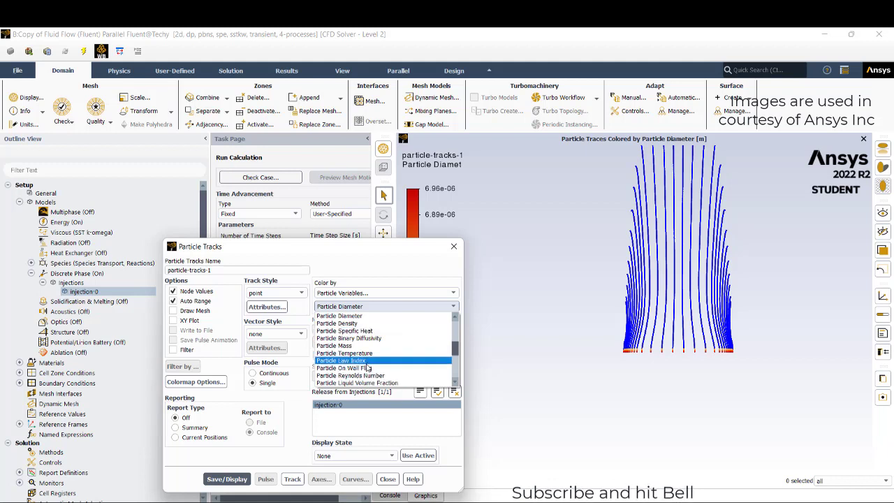
pyautogui.scroll(-1, 367, 368)
pyautogui.click(355, 346)
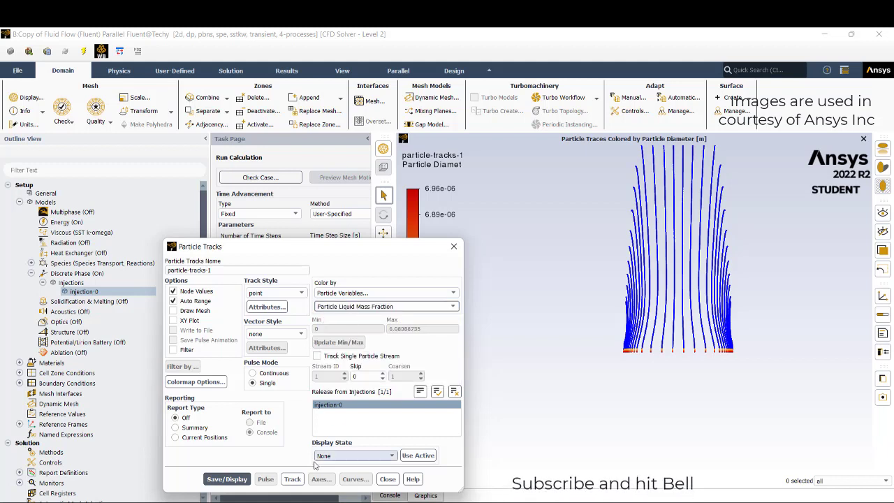
pyautogui.click(294, 480)
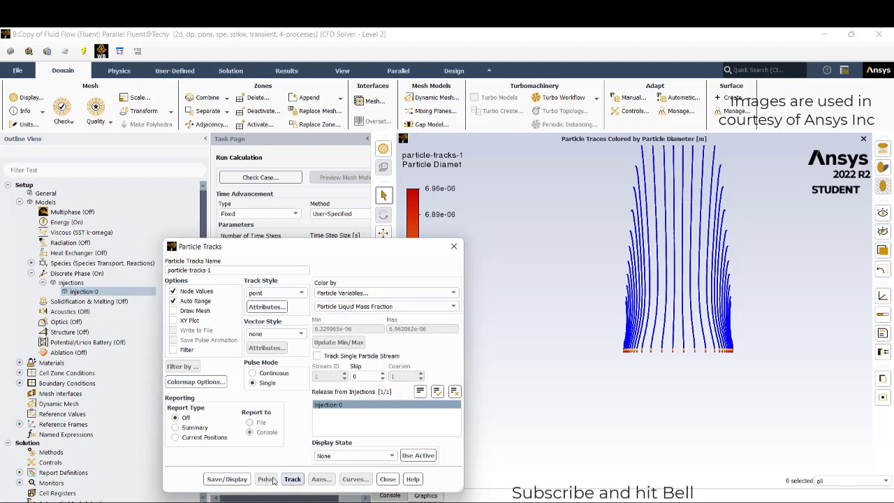
pyautogui.click(237, 479)
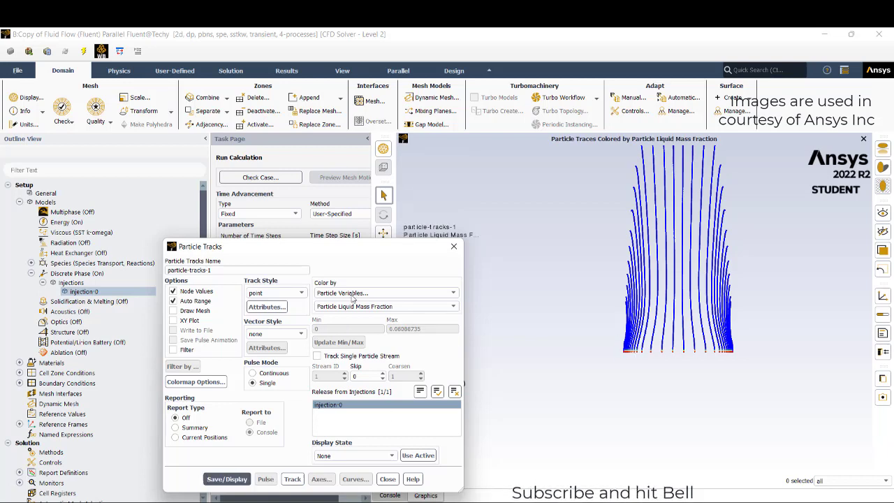
pyautogui.moveTo(377, 251); pyautogui.dragTo(306, 265)
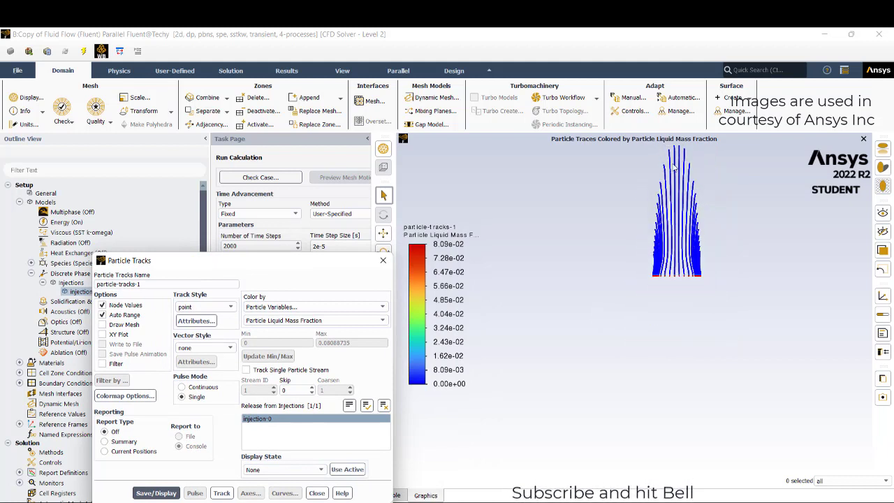
# Colour the particle tracks by Particle Volatile Mass Fraction and redraw them
pyautogui.click(307, 320)
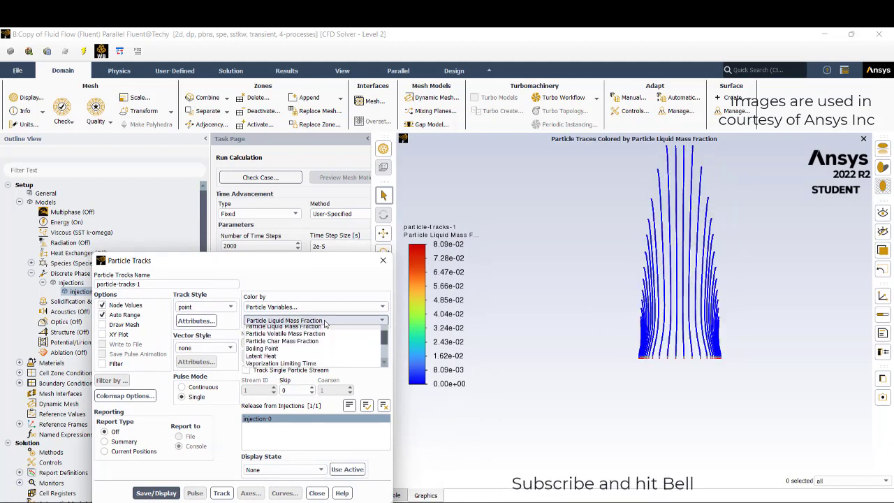
pyautogui.click(307, 367)
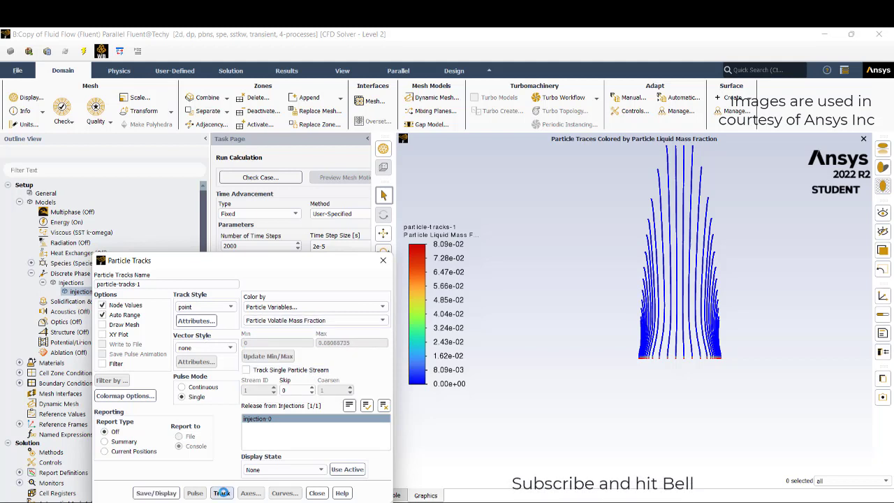
pyautogui.click(171, 495)
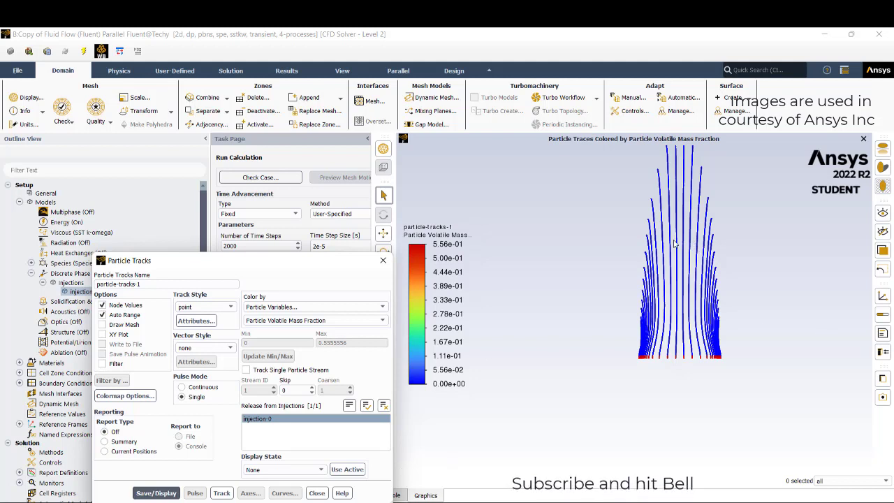
# Recolour the tracks by Particle Char Mass Fraction, then recompute and redisplay them
pyautogui.click(358, 320)
pyautogui.click(319, 377)
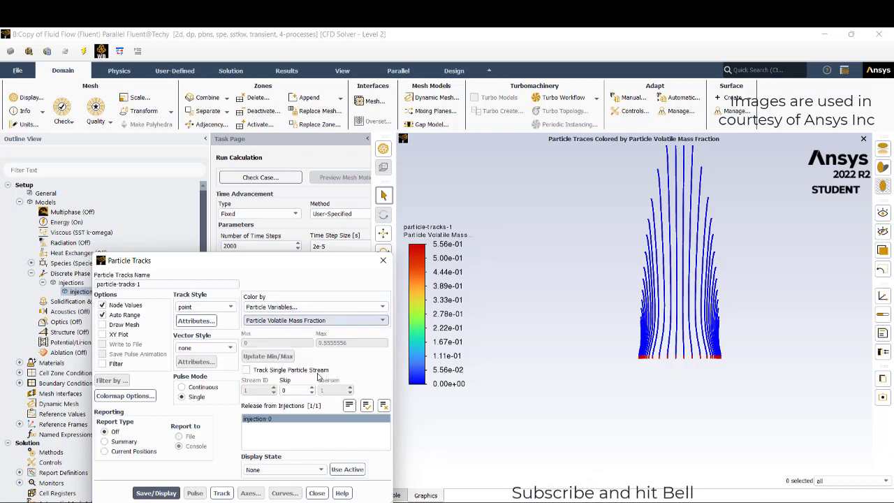
pyautogui.scroll(-1, 288, 325)
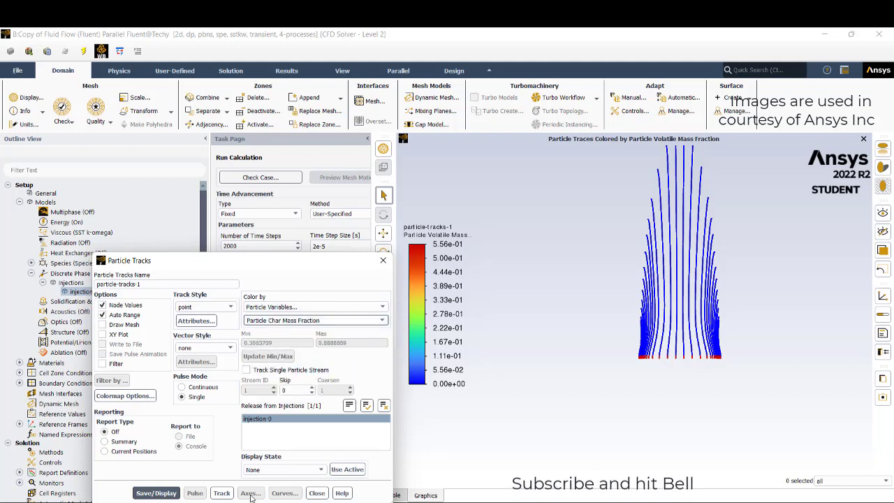
pyautogui.click(225, 495)
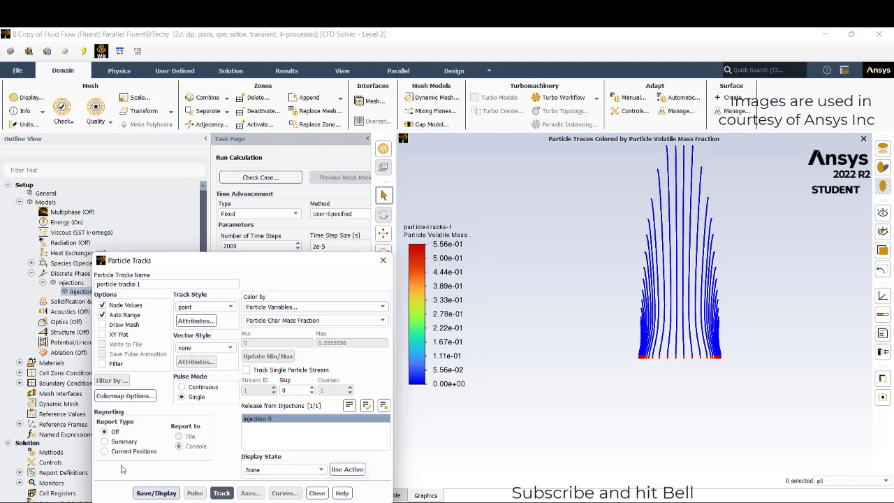
pyautogui.click(147, 494)
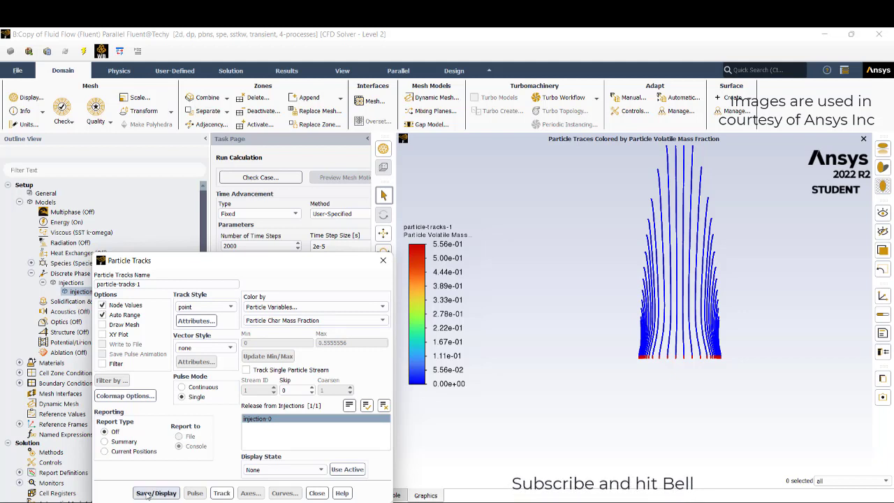
pyautogui.click(147, 494)
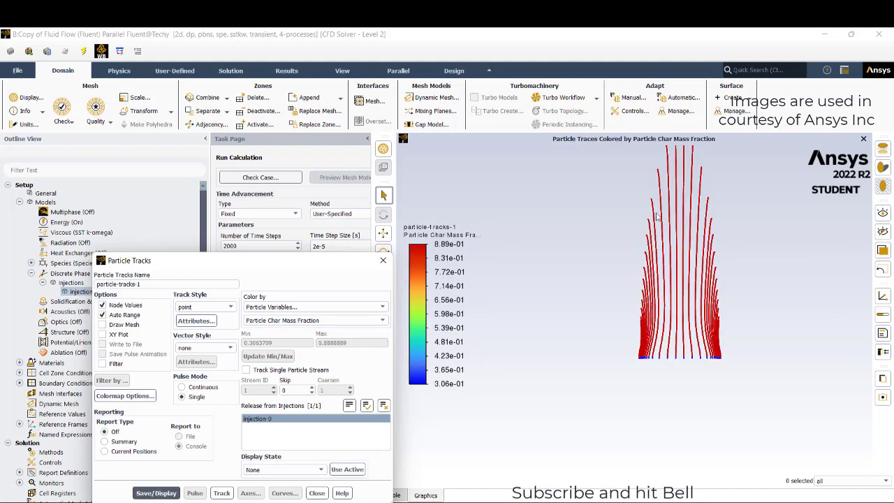
# Review the colour-by category list, leaving the selection unchanged
pyautogui.scroll(2, 667, 187)
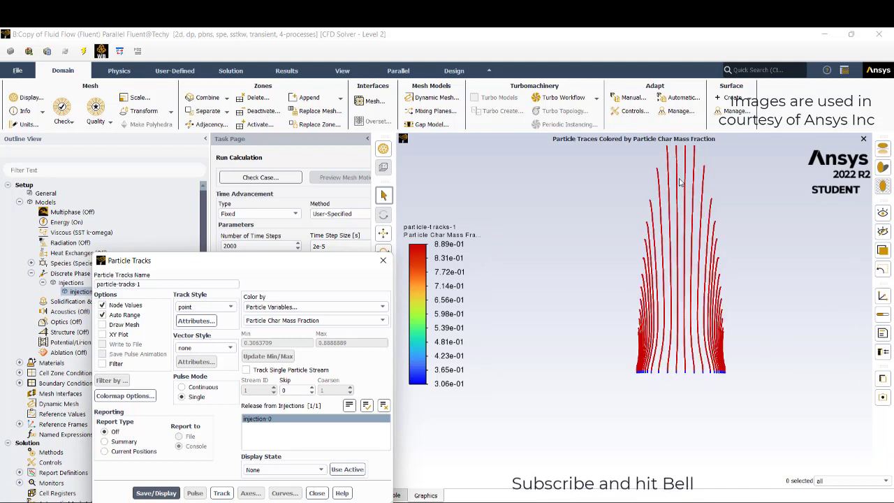
pyautogui.scroll(-3, 681, 180)
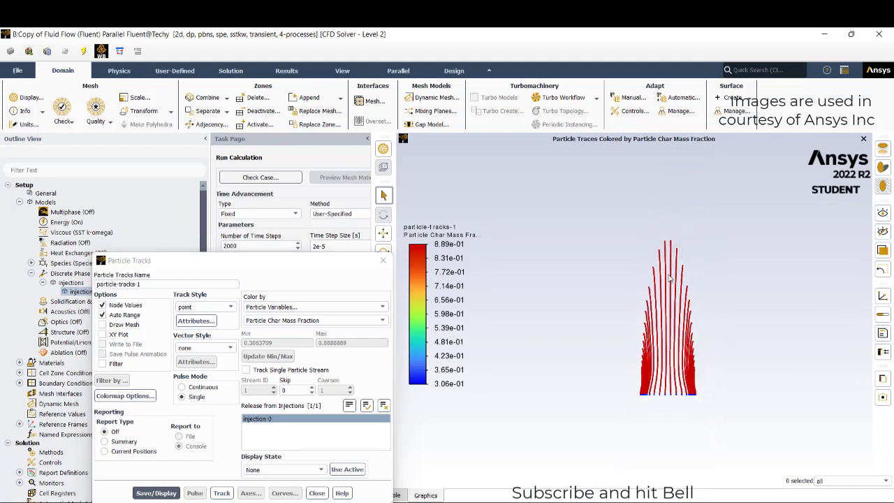
pyautogui.click(342, 308)
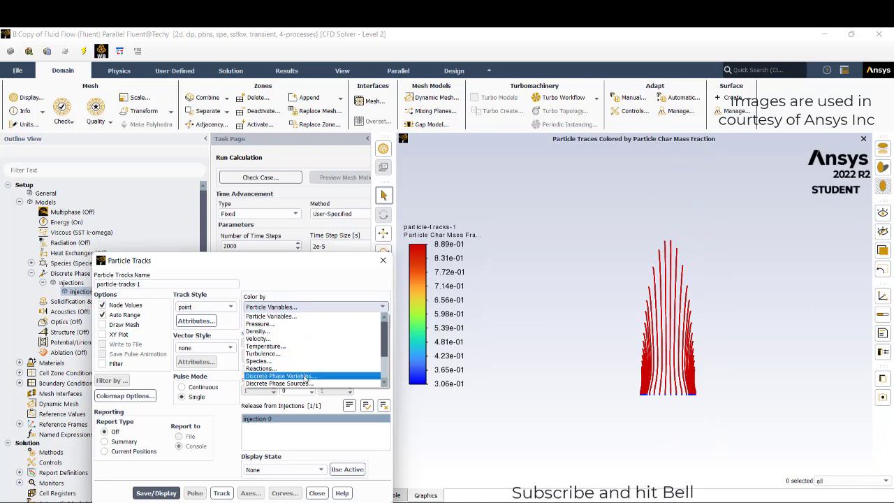
pyautogui.click(335, 272)
# Close the particle tracks settings and redisplay contour-2's Static Temperature contours
pyautogui.click(383, 260)
pyautogui.scroll(-5, 89, 452)
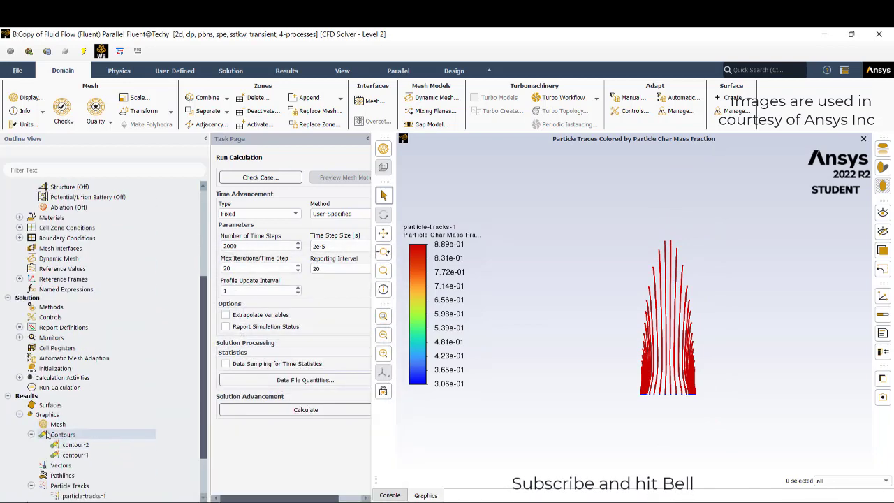
pyautogui.doubleClick(72, 446)
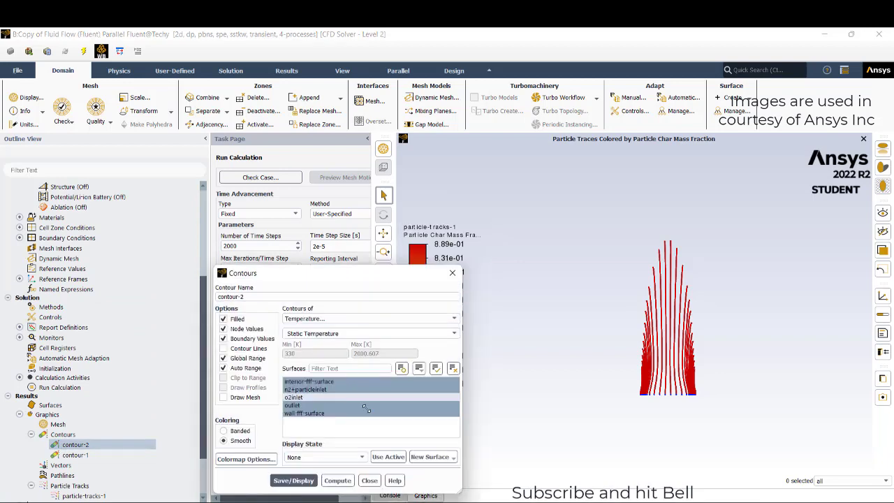
pyautogui.click(347, 482)
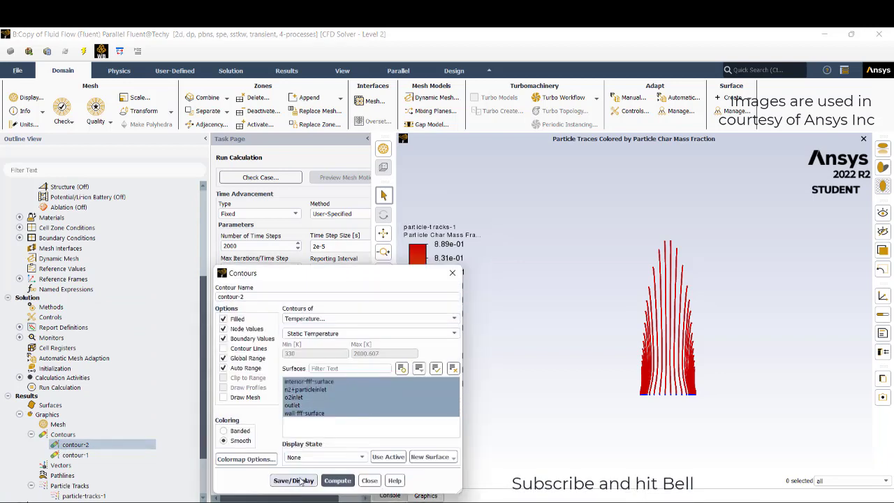
pyautogui.click(300, 482)
# Switch contour-2 to Discrete Phase Variables > DPM Concentration and display it
pyautogui.scroll(3, 819, 264)
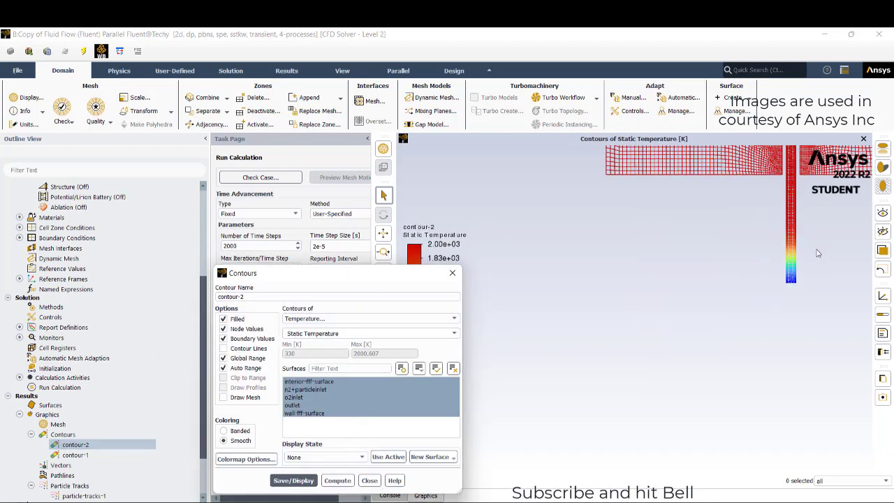
pyautogui.scroll(-5, 817, 253)
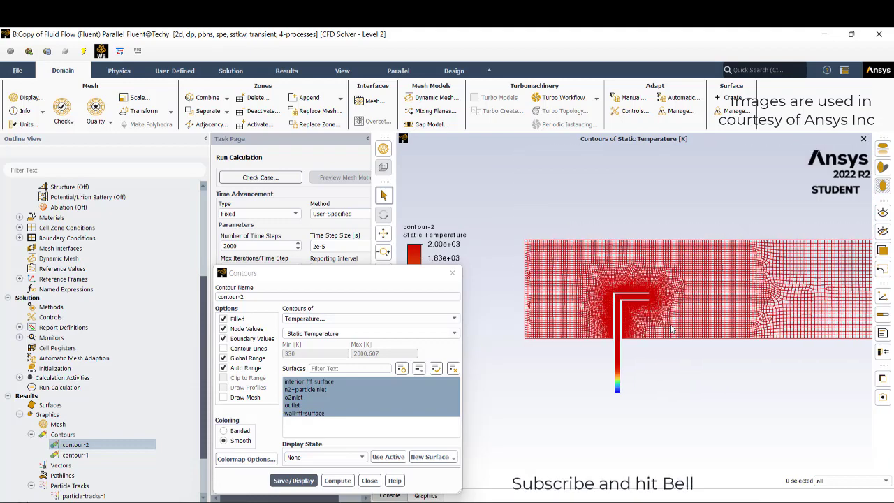
pyautogui.click(363, 319)
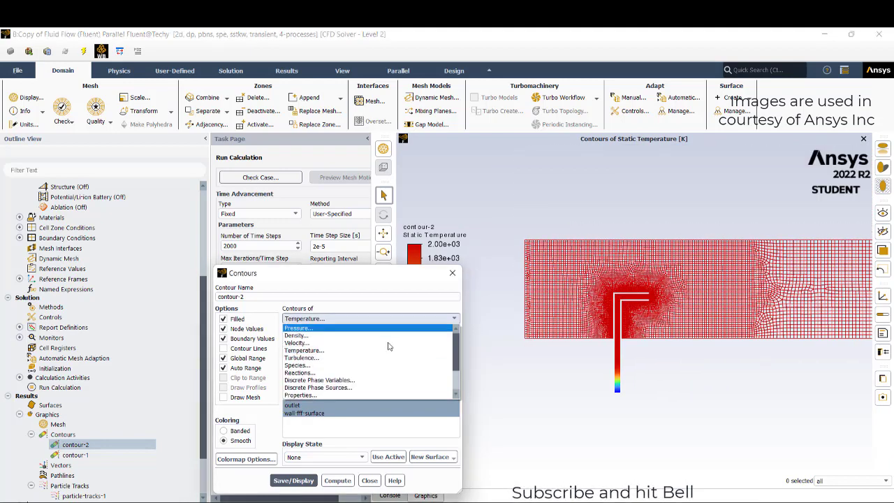
pyautogui.click(341, 381)
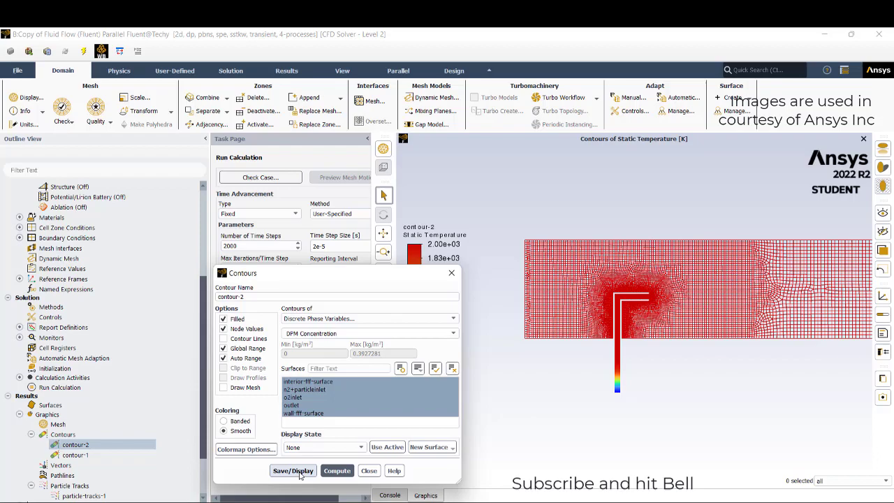
pyautogui.click(293, 471)
pyautogui.scroll(5, 604, 396)
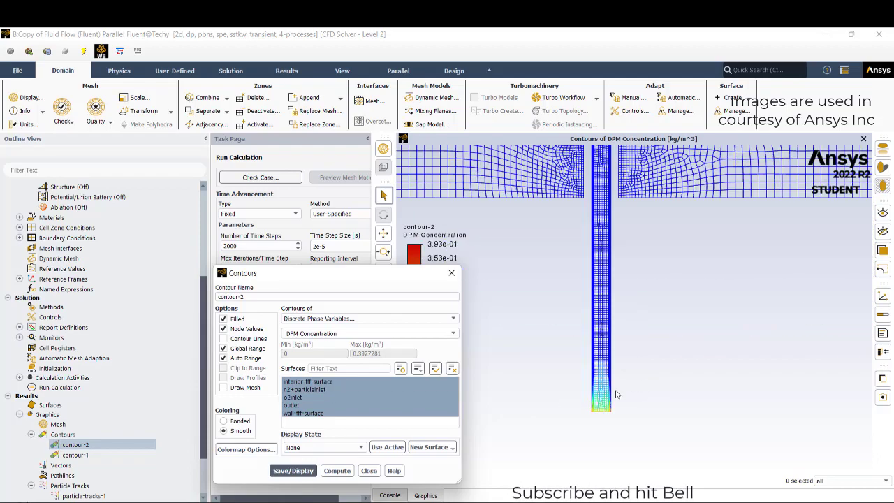
pyautogui.scroll(-5, 613, 396)
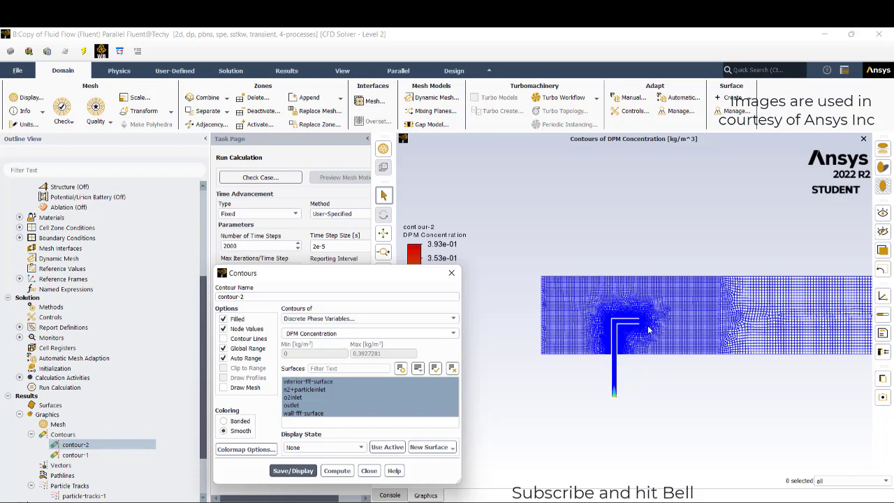
pyautogui.moveTo(648, 329); pyautogui.dragTo(605, 344)
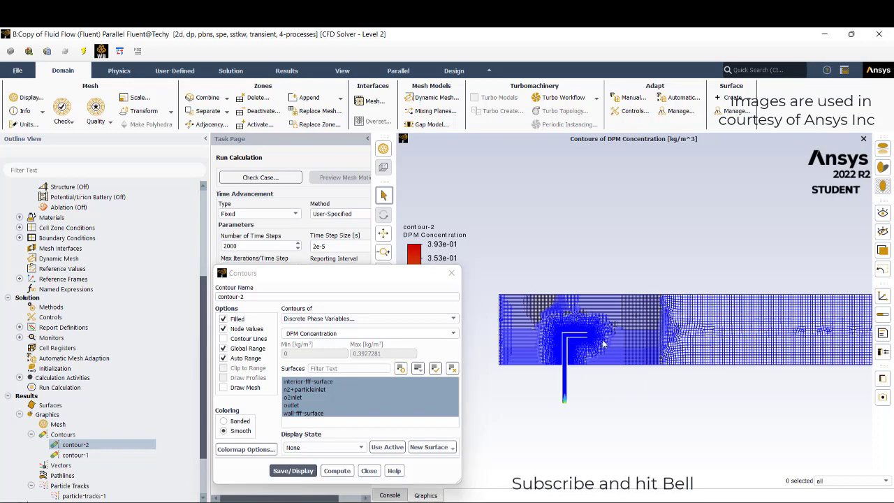
pyautogui.scroll(3, 497, 341)
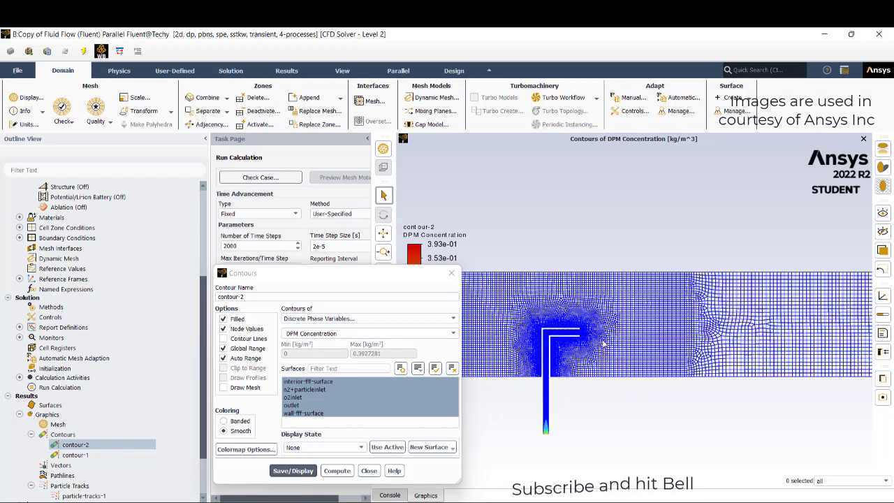
# Plot contour-2 as DPM c<s> Concentration, computing its range before displaying
pyautogui.click(451, 332)
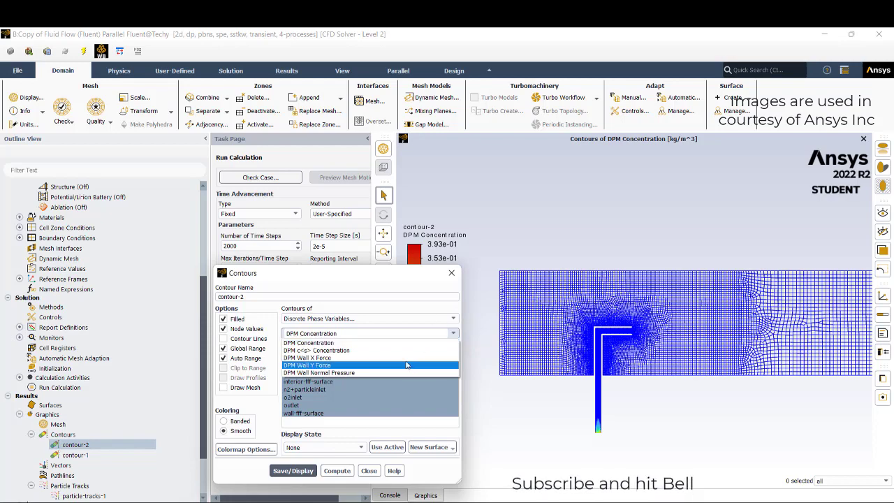
pyautogui.click(370, 350)
pyautogui.click(337, 470)
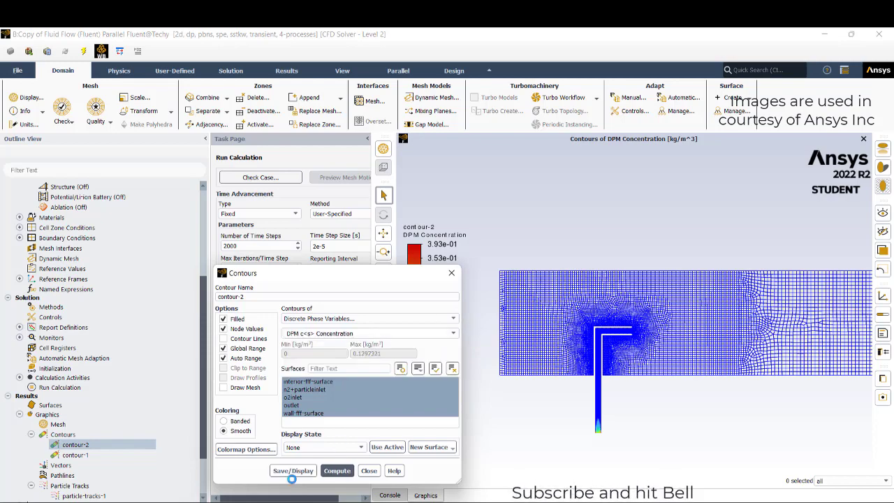
pyautogui.click(293, 471)
pyautogui.scroll(5, 594, 426)
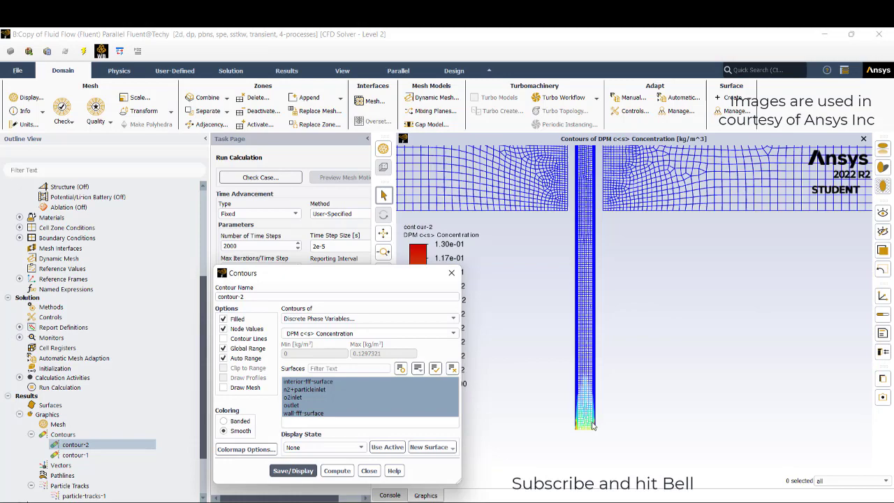
pyautogui.scroll(-5, 627, 458)
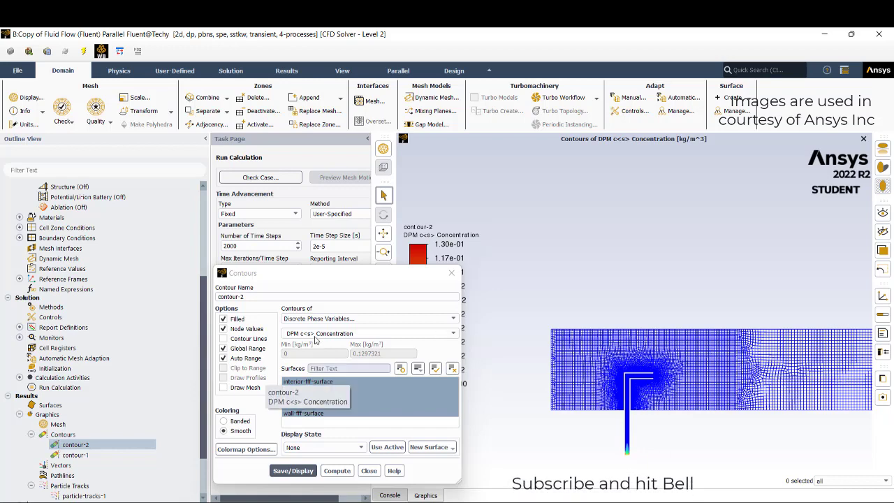
# Close the Contours dialog, expand the Plots node, and re-frame the mesh view
pyautogui.click(452, 273)
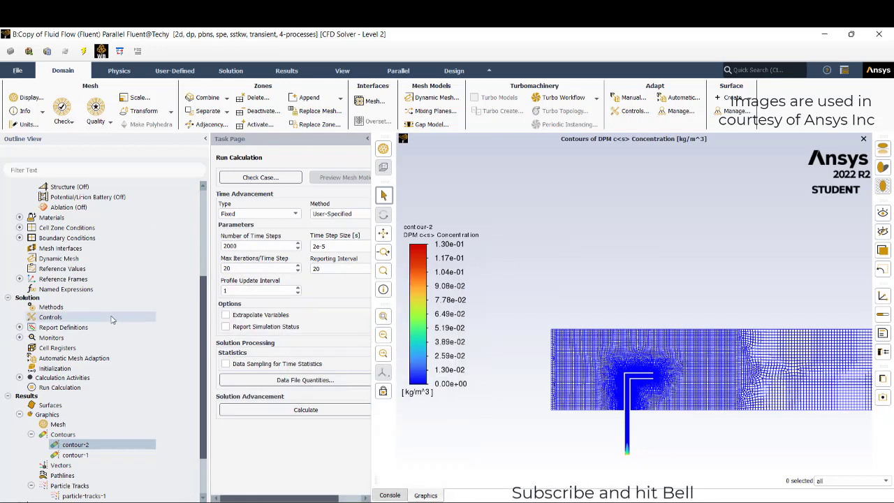
pyautogui.scroll(-2, 75, 459)
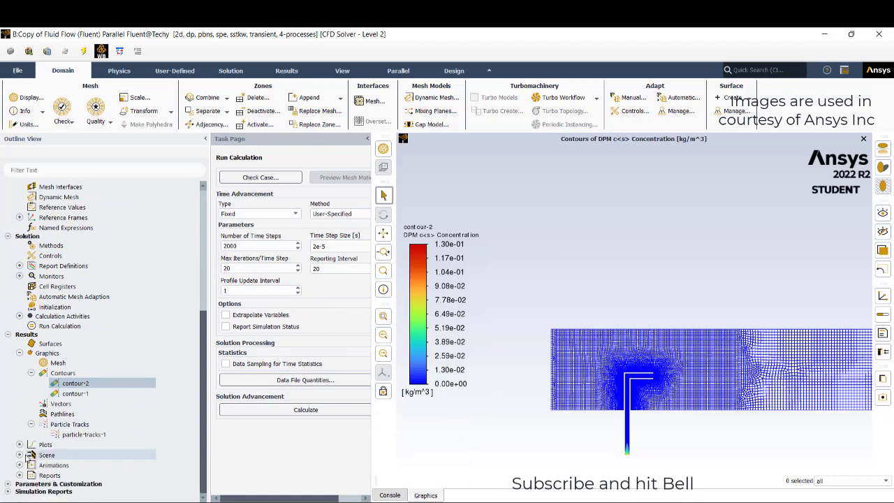
pyautogui.click(19, 445)
pyautogui.scroll(-2, 45, 445)
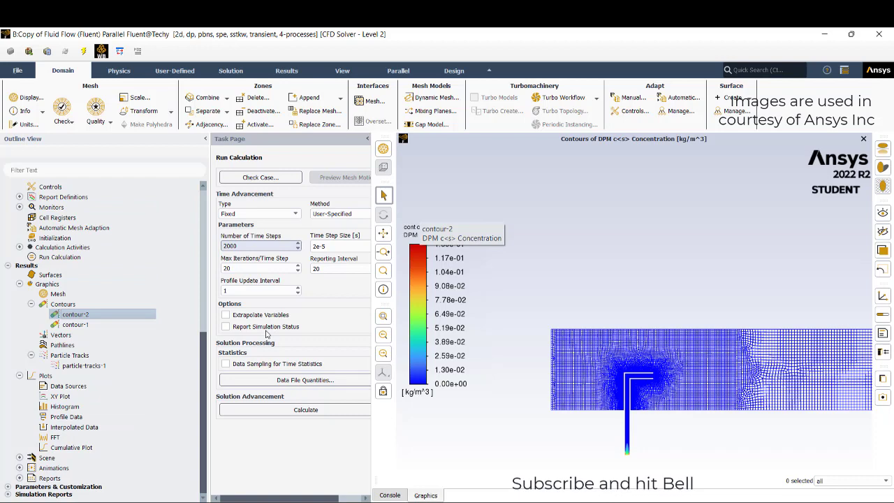
pyautogui.scroll(-3, 699, 315)
pyautogui.moveTo(770, 366); pyautogui.dragTo(646, 322)
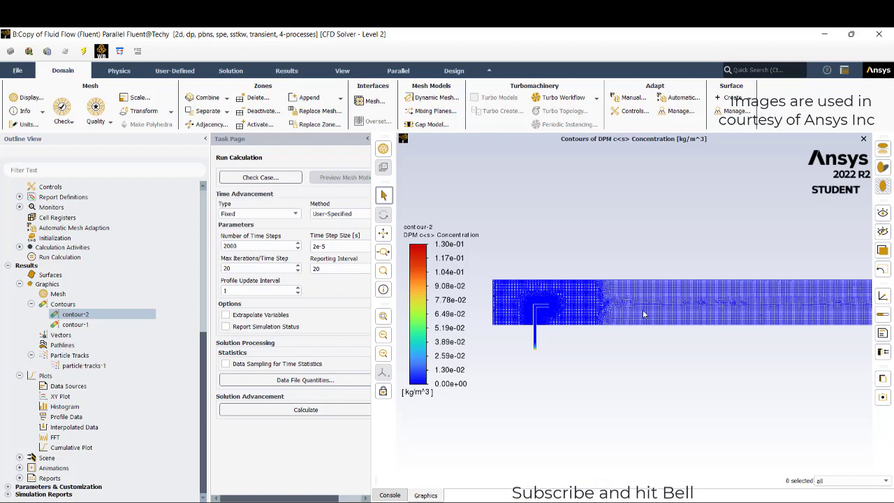
pyautogui.scroll(3, 691, 328)
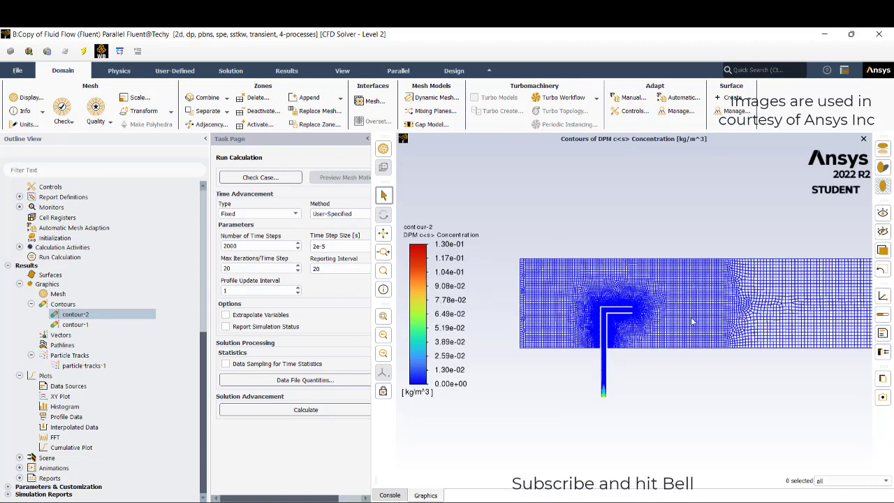